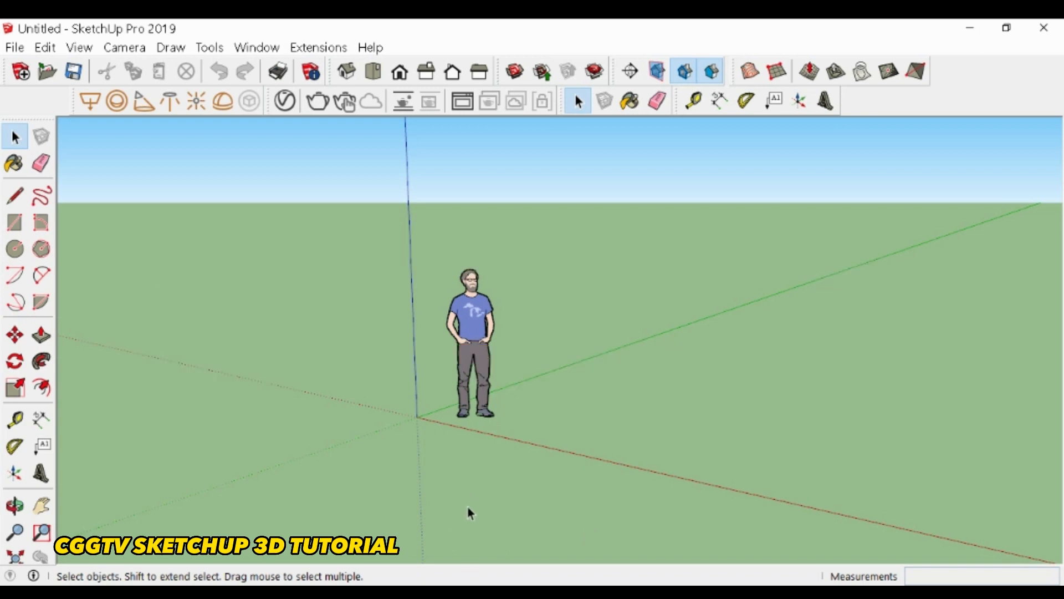
- Draw a 1.60 m by 0.70 m rectangle on the ground, clear of the standing figure
click(15, 505)
drag(173, 433, 476, 498)
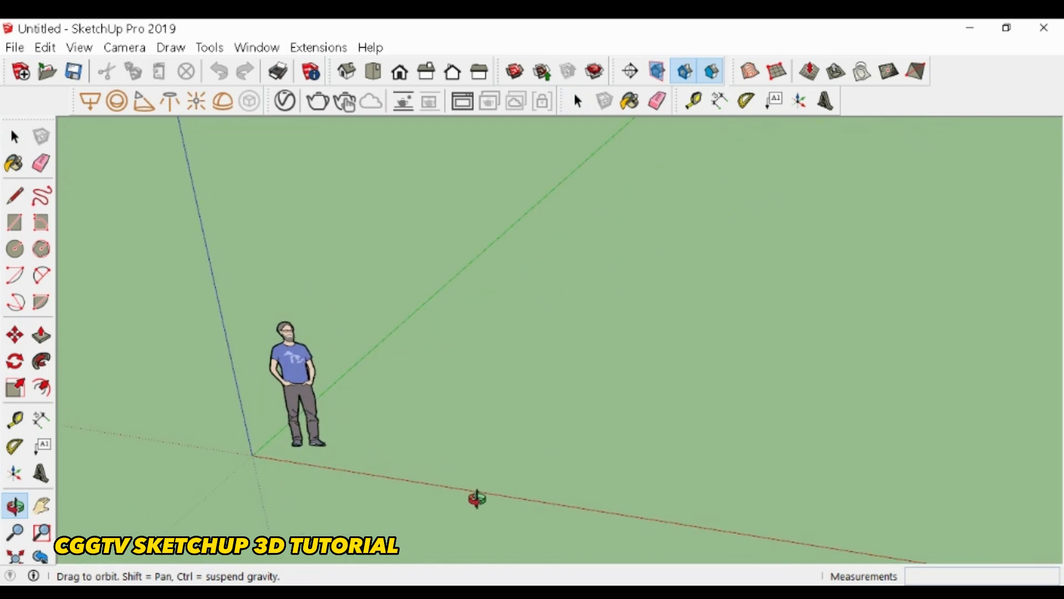
drag(322, 370, 544, 453)
click(15, 222)
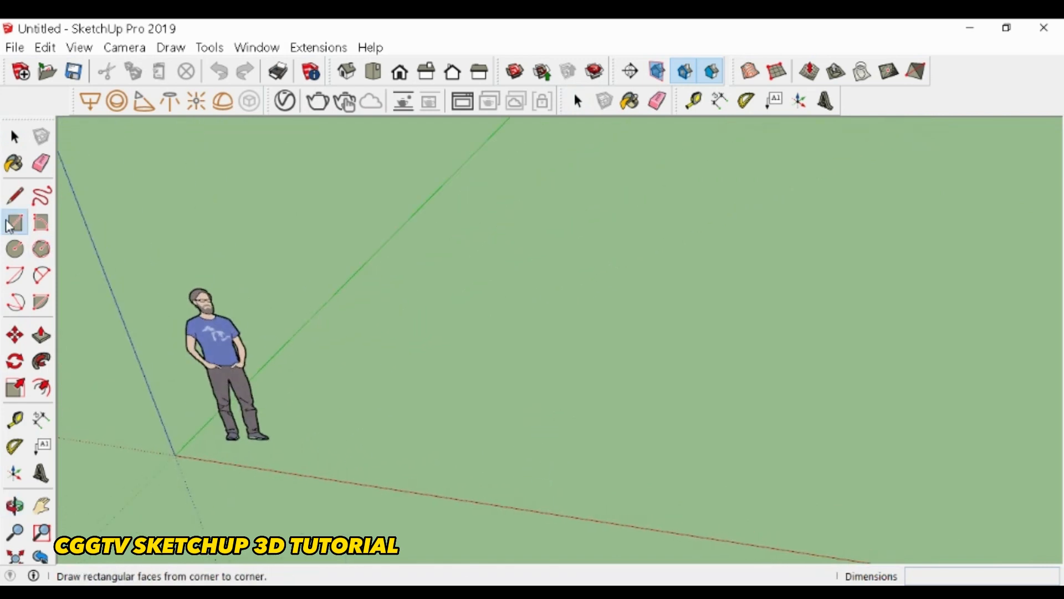
click(526, 438)
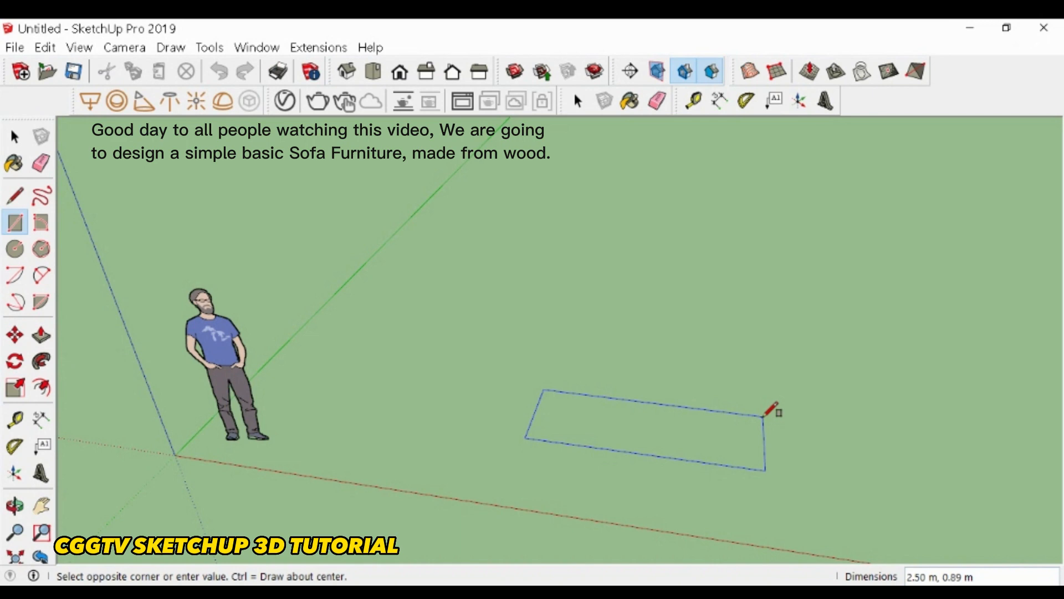
text(1.6,)
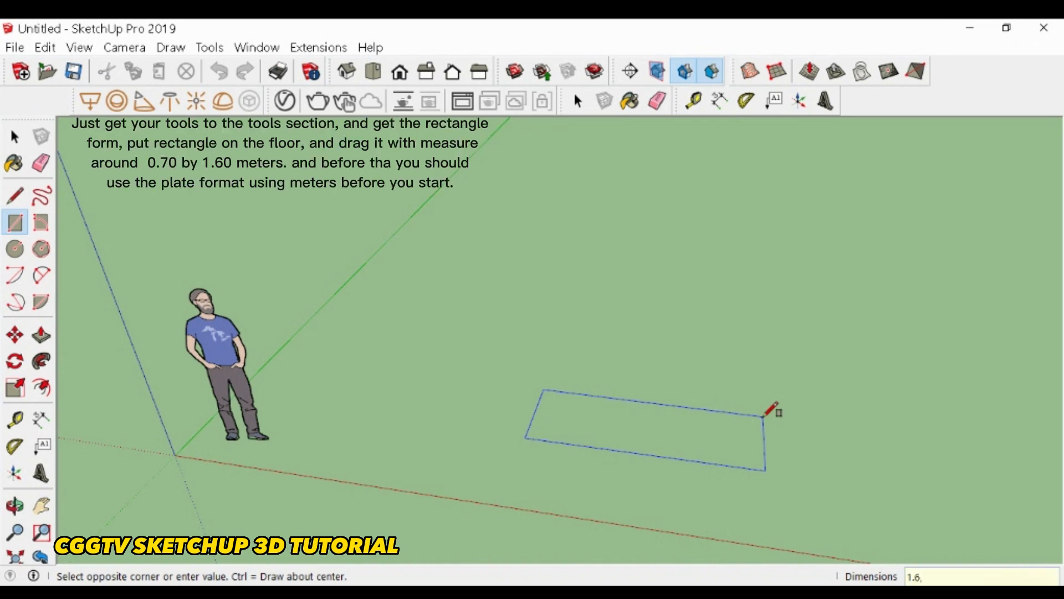
key(Return)
- Push/Pull the rectangle upward by 0.05 m to make a thin slab
middle_drag(740, 435, 599, 468)
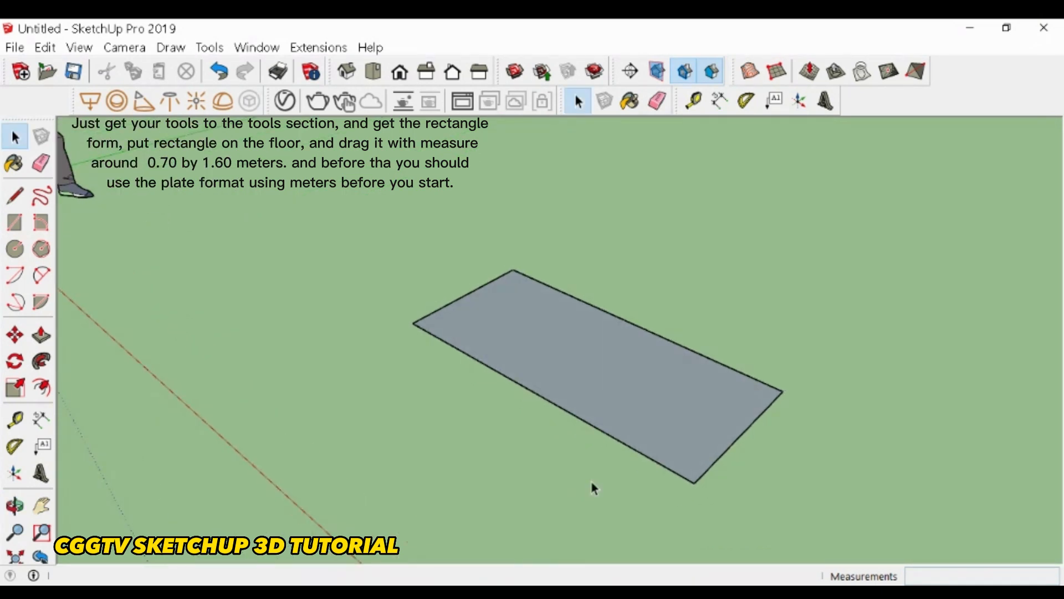
key(p)
drag(649, 464, 651, 456)
text(.05)
key(Return)
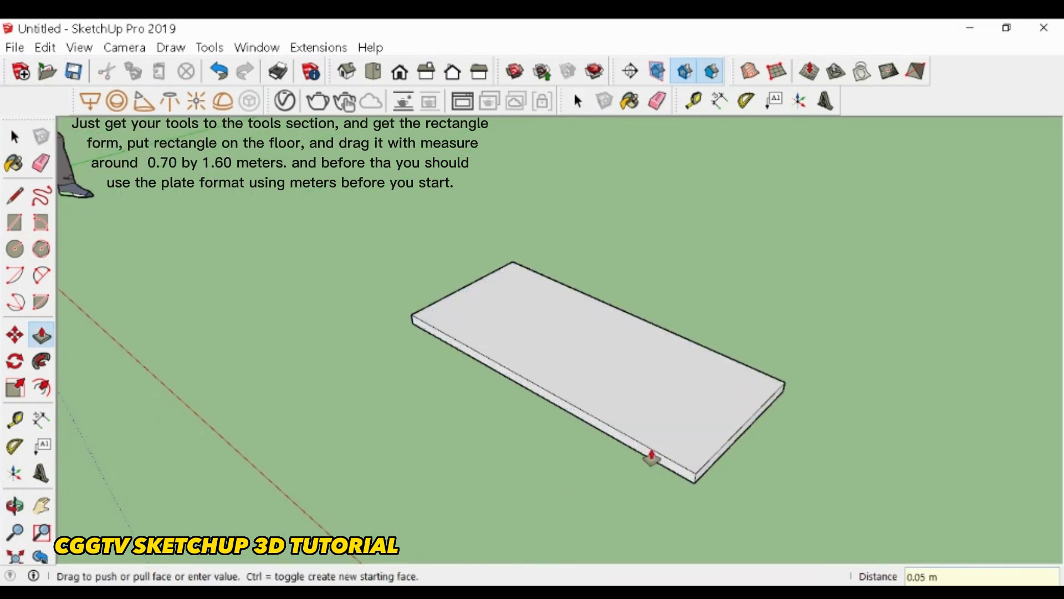
key(space)
- Offset the slab's top face outline inward by 0.05 m
scroll(685, 375, up, 2)
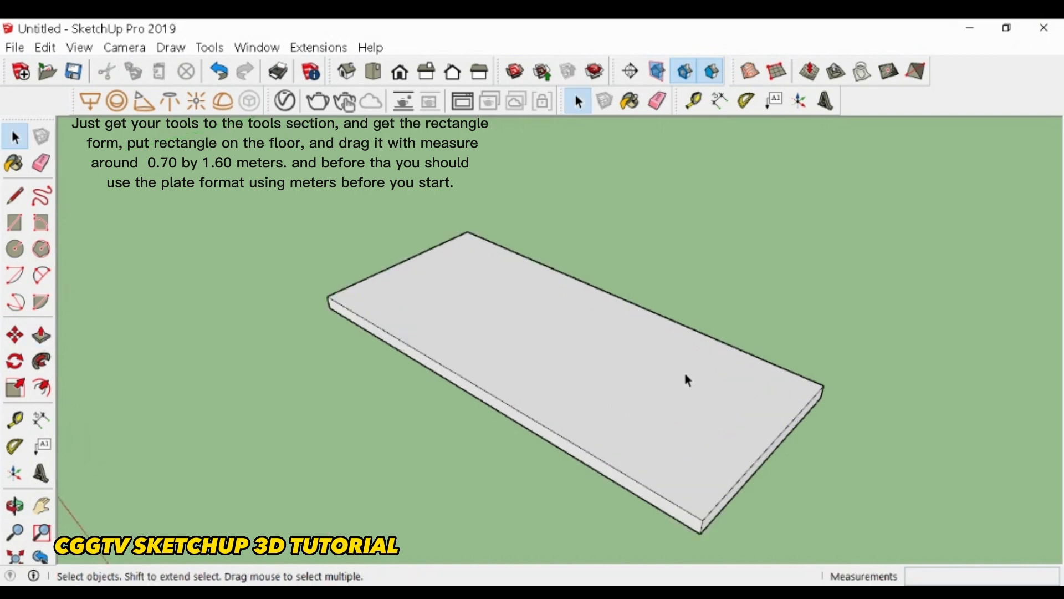
click(41, 387)
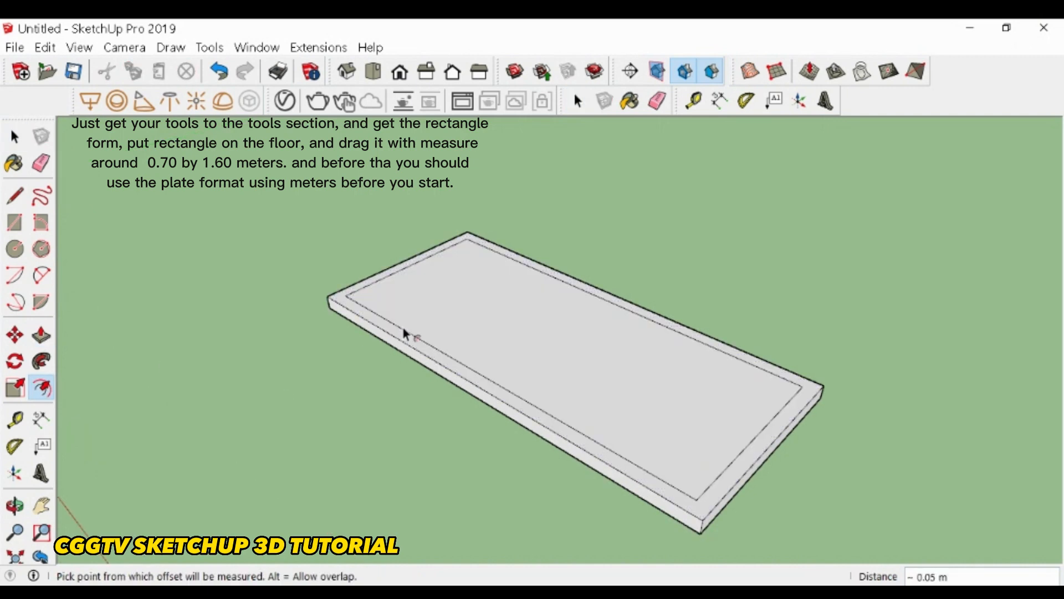
click(404, 334)
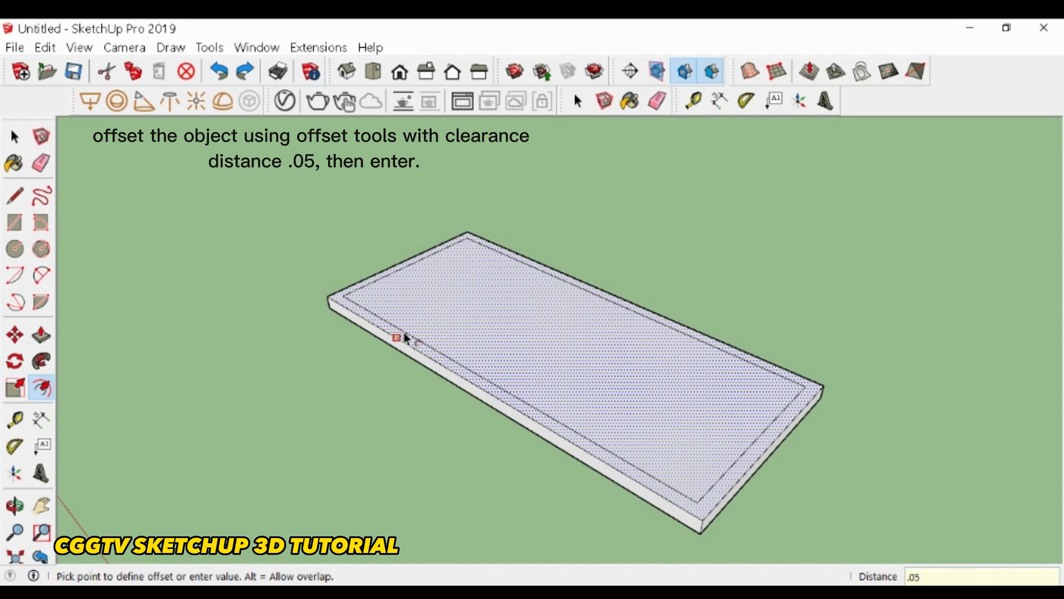
text(.05)
key(Return)
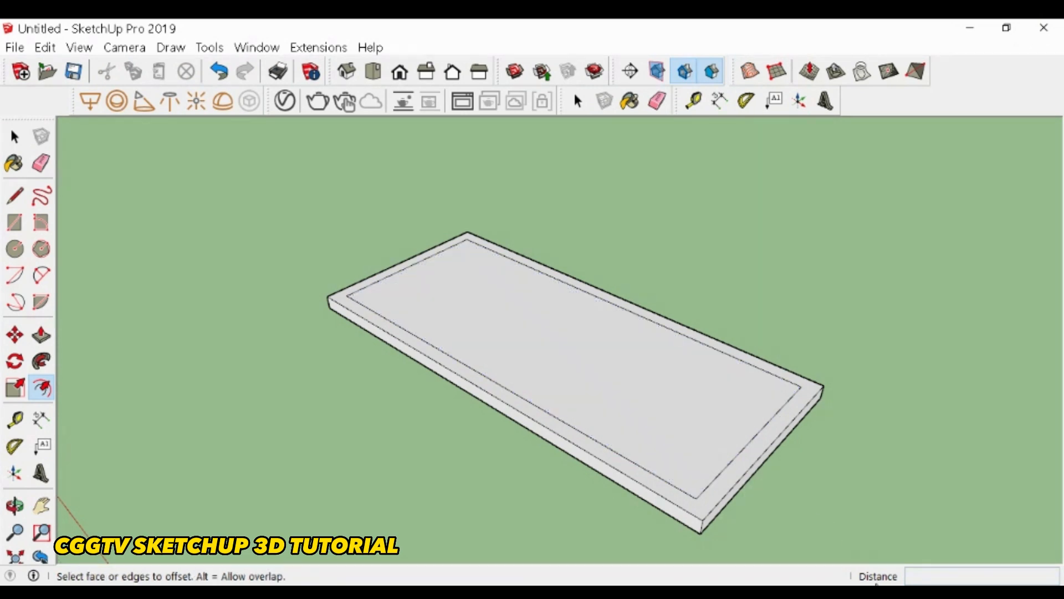
- Push the inner face down through the slab's full thickness to leave an open rectangular frame
click(611, 449)
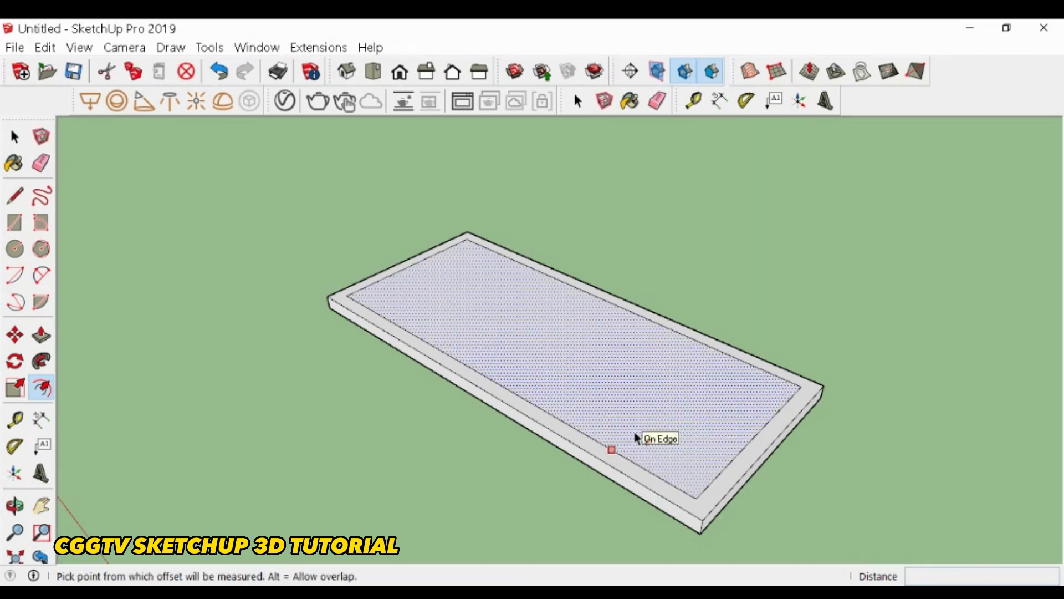
key(p)
click(630, 432)
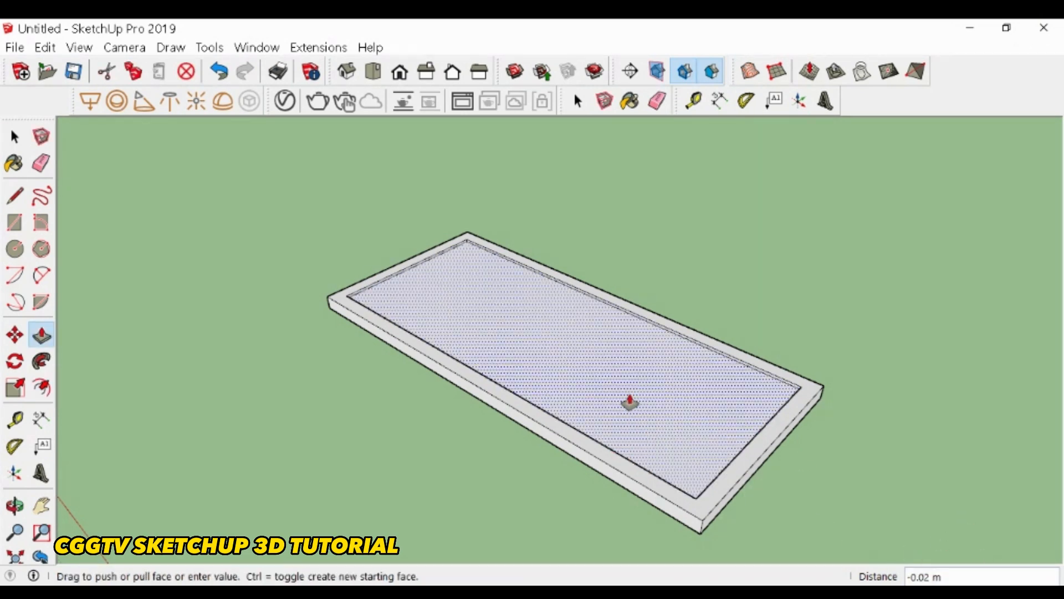
click(588, 404)
key(space)
- Select the whole rectangular frame and make it a group
scroll(334, 266, down, 3)
drag(299, 221, 596, 447)
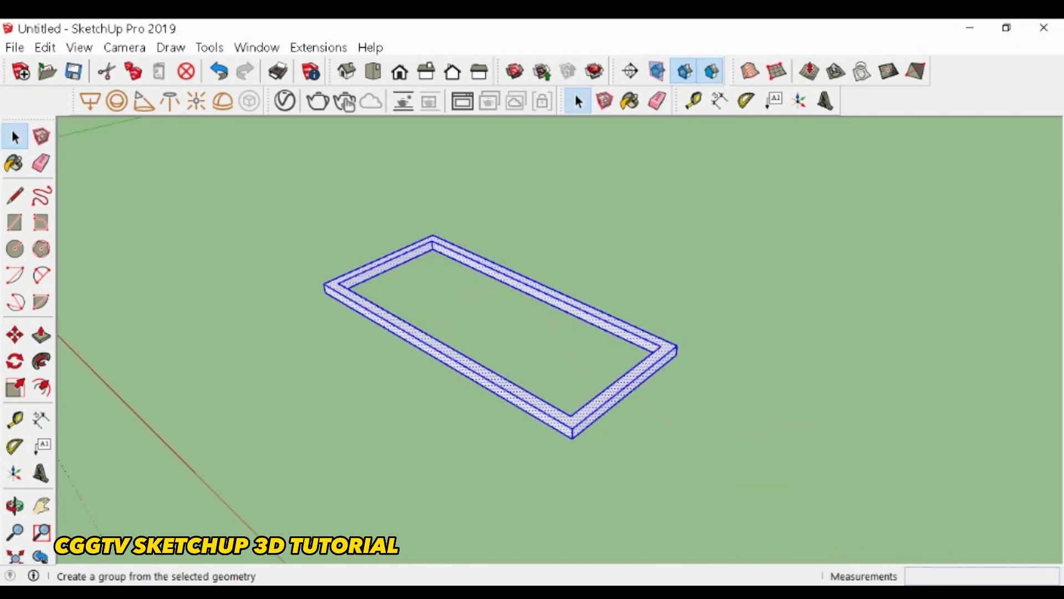
click(604, 101)
- Draw a small rectangle filling the frame's near corner and pull it up 0.20 m to form a leg
scroll(539, 360, up, 3)
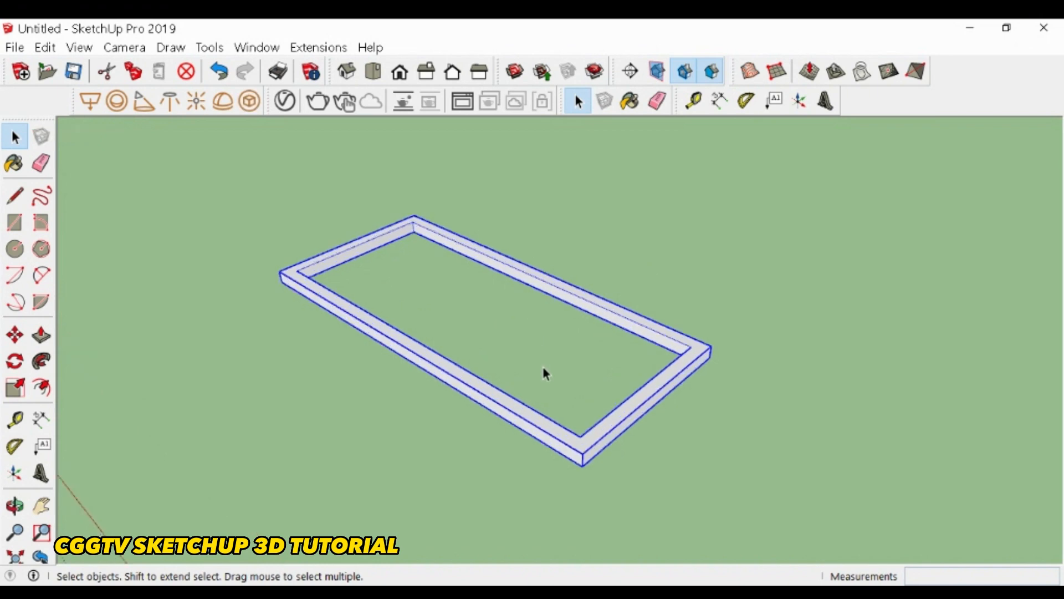
scroll(637, 399, up, 2)
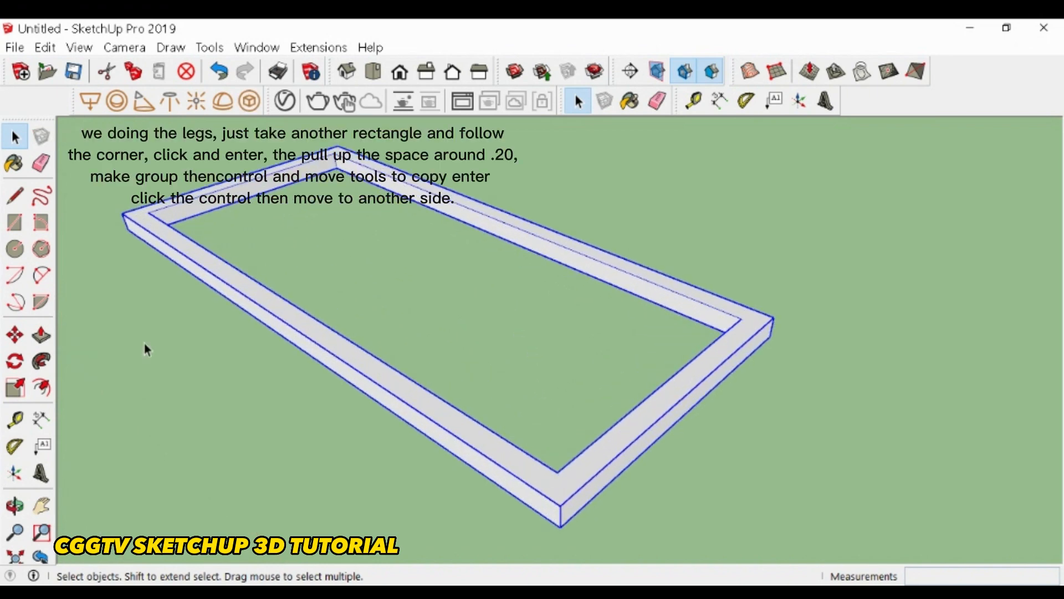
click(15, 222)
scroll(551, 468, up, 1)
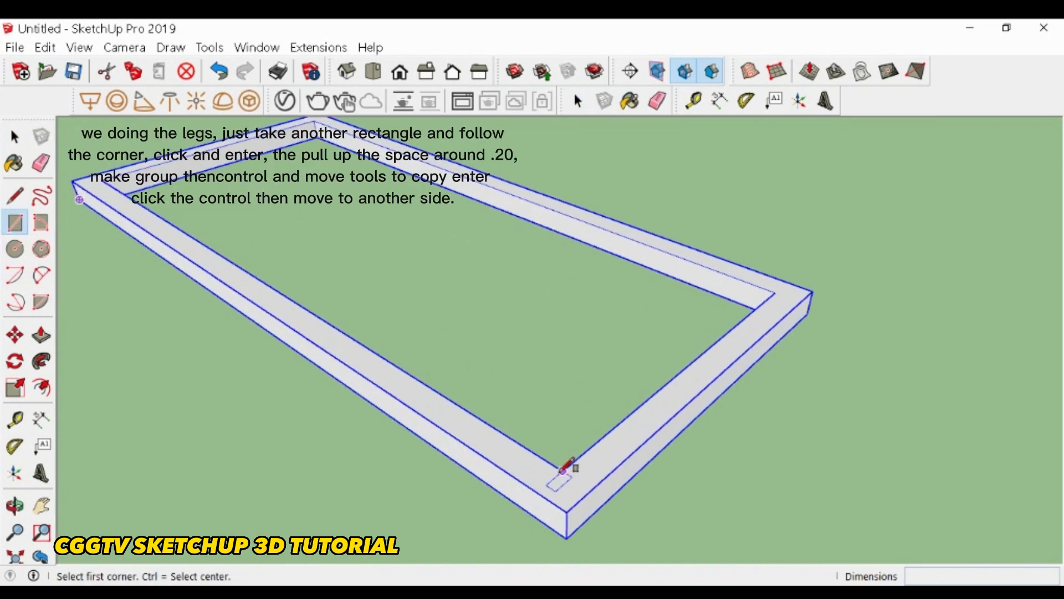
click(564, 472)
click(566, 509)
key(p)
click(565, 500)
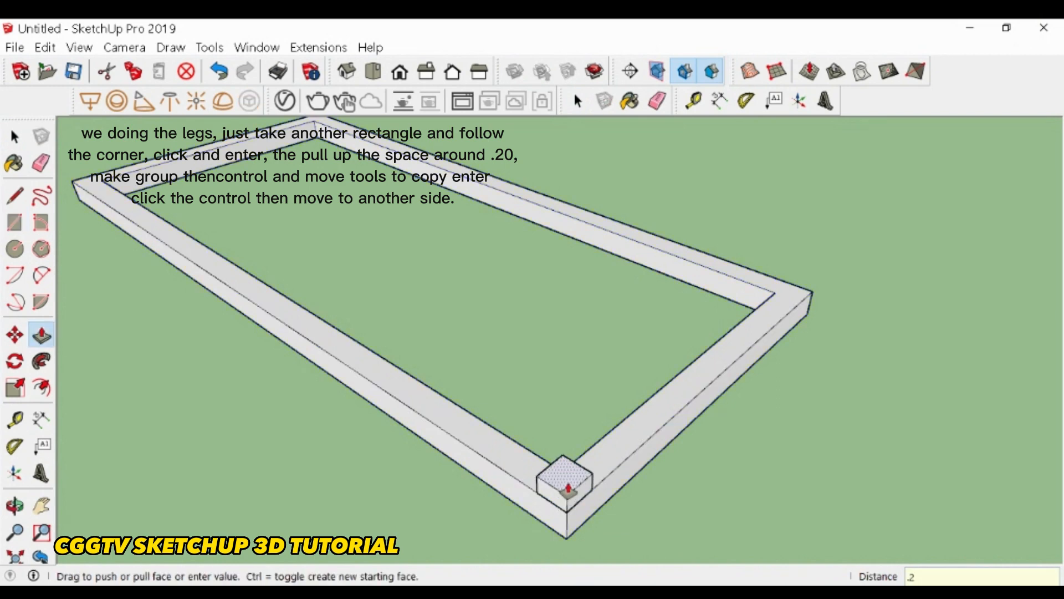
key(Return)
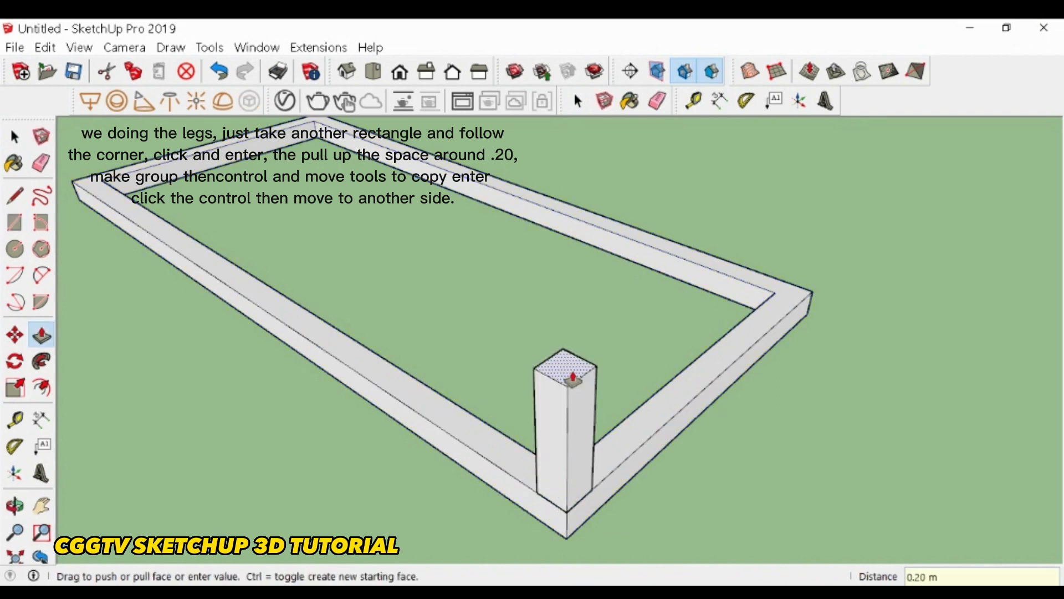
- Select all of the leg's geometry and make it a group
key(space)
drag(502, 306, 616, 507)
key(g)
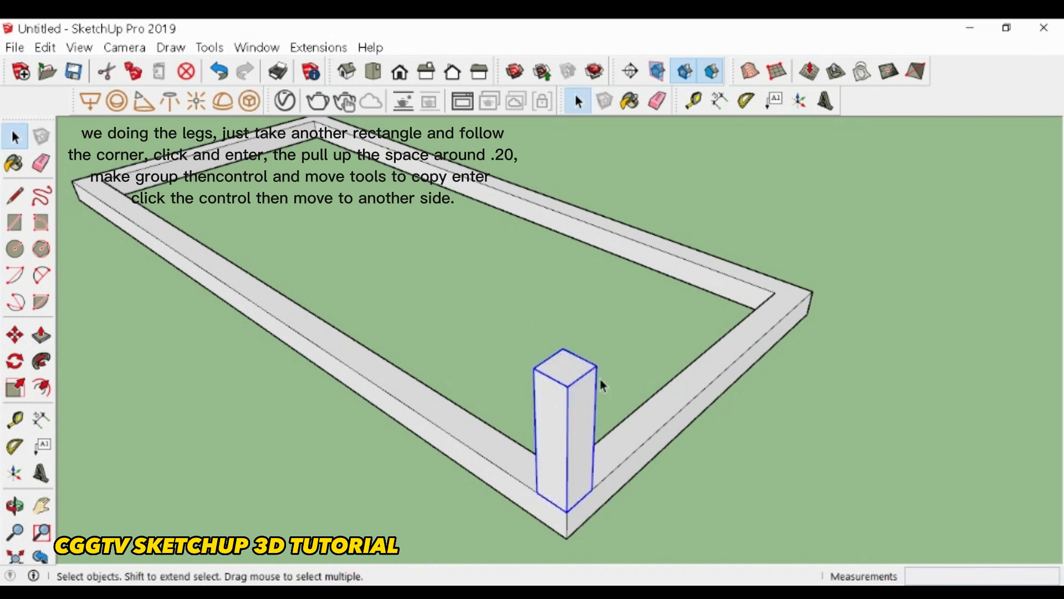
- Copy the leg along the frame's short side and fit the copy onto the adjacent corner
key(m)
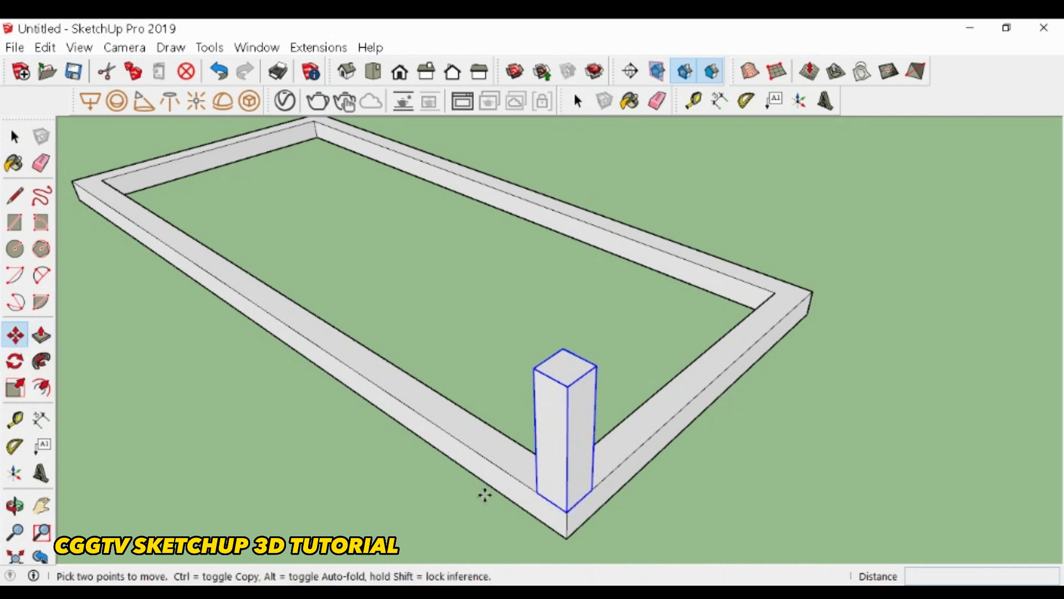
key(ctrl)
click(566, 511)
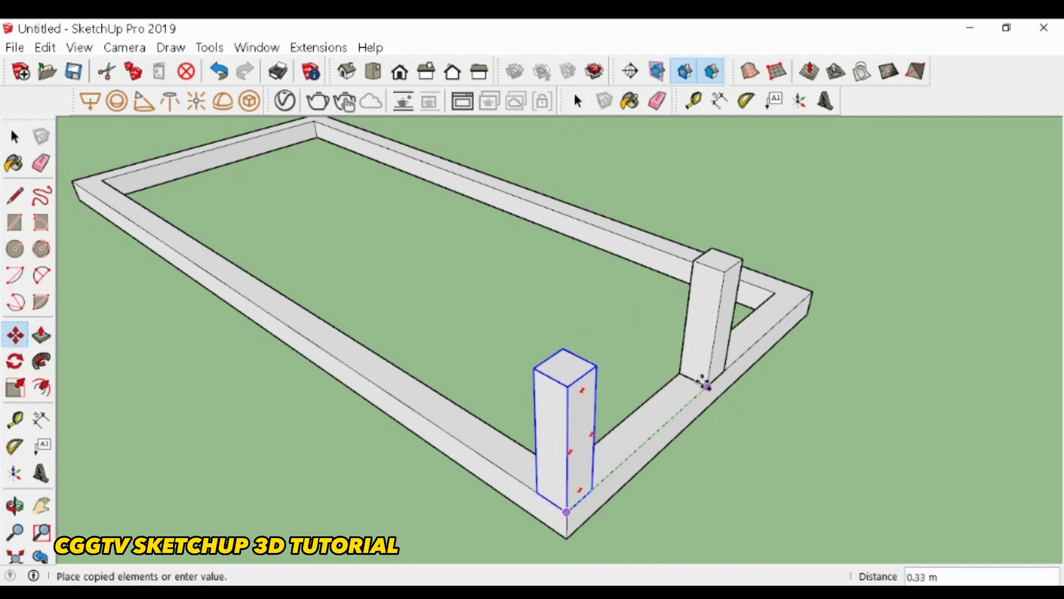
click(777, 322)
click(781, 322)
click(813, 293)
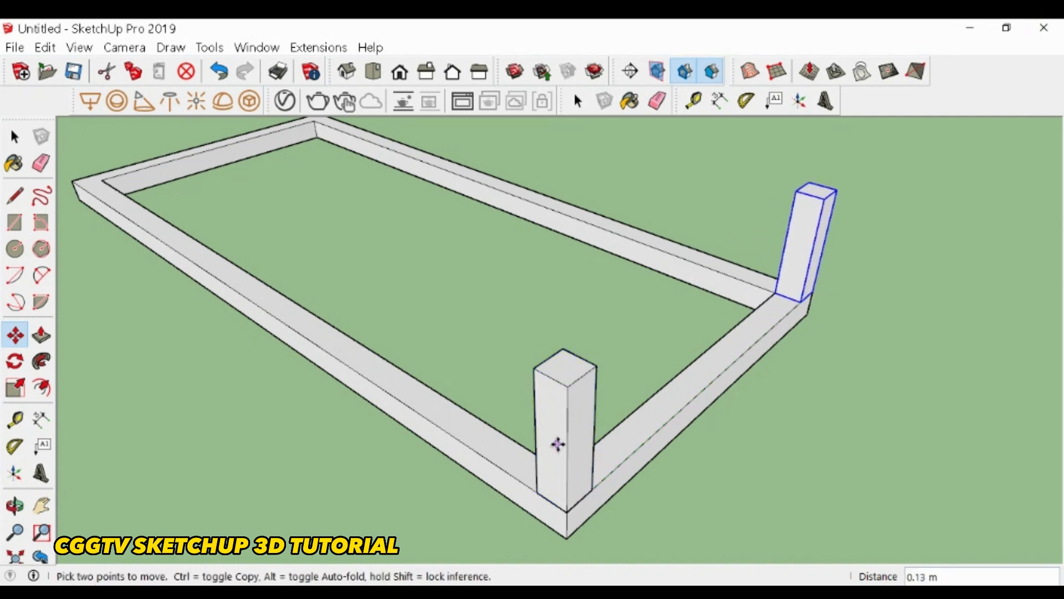
- Select both legs and copy them along the long side onto the frame's two opposite corners
key(space)
click(571, 464)
shift+click(779, 294)
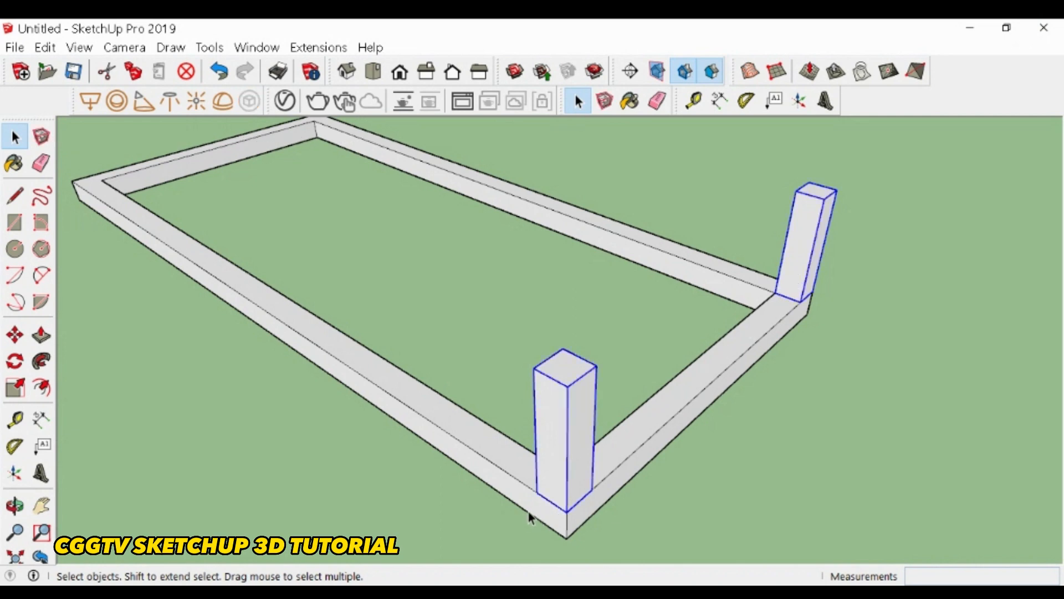
key(m)
click(539, 497)
key(ctrl)
scroll(382, 332, down, 4)
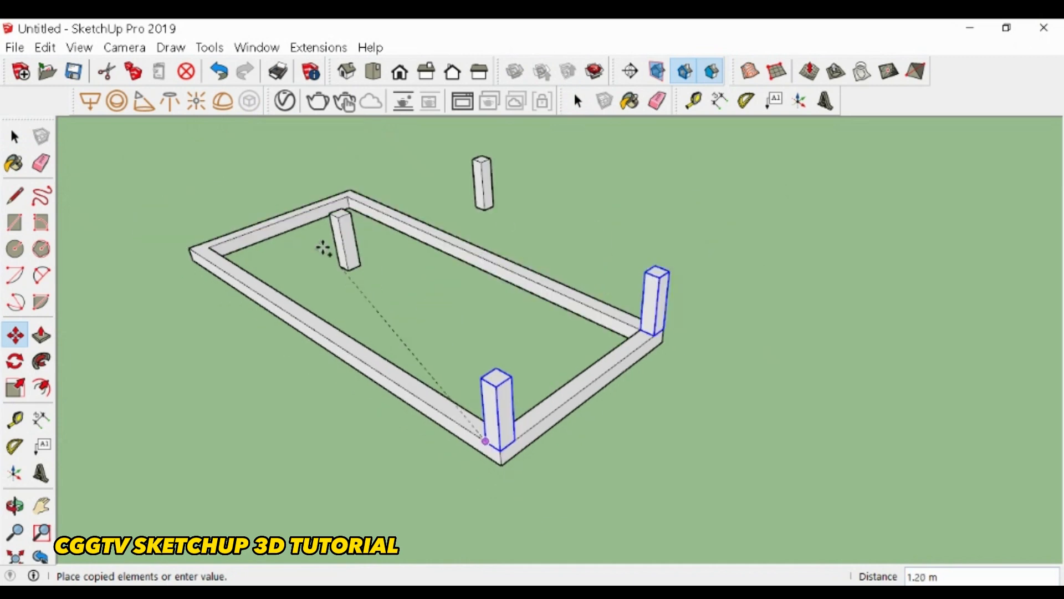
click(200, 246)
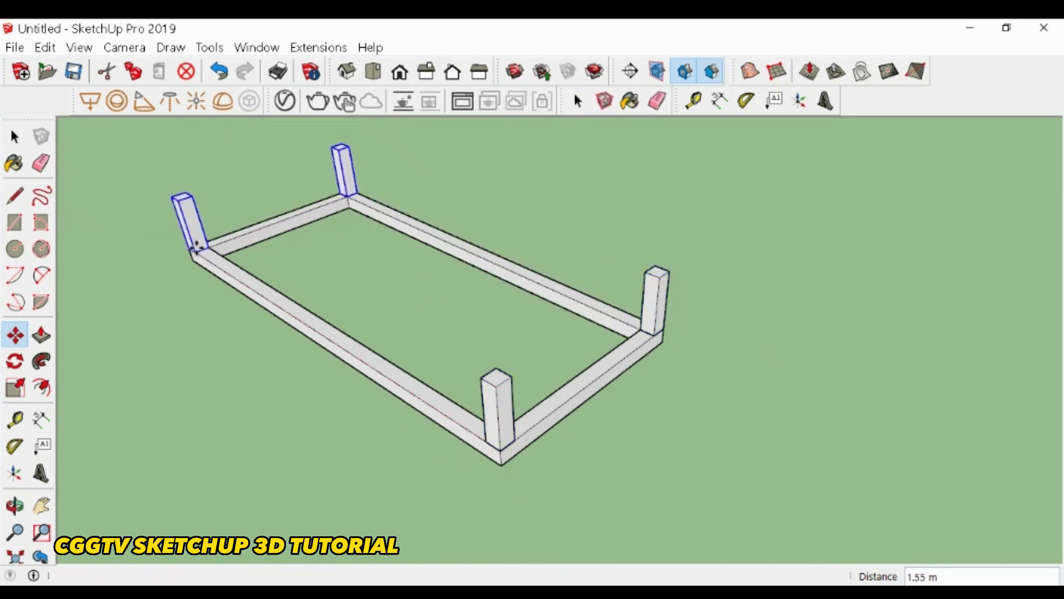
- Group the four legs together and combine them with the rectangular frame into one group
key(space)
click(281, 356)
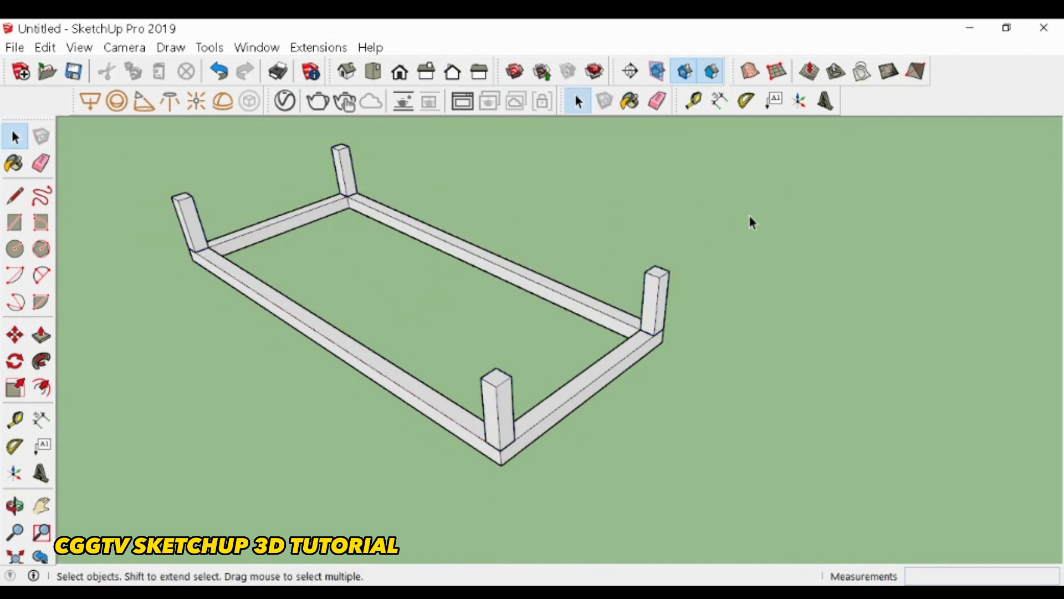
drag(205, 414, 194, 416)
shift+click(403, 391)
right_click(491, 404)
click(549, 289)
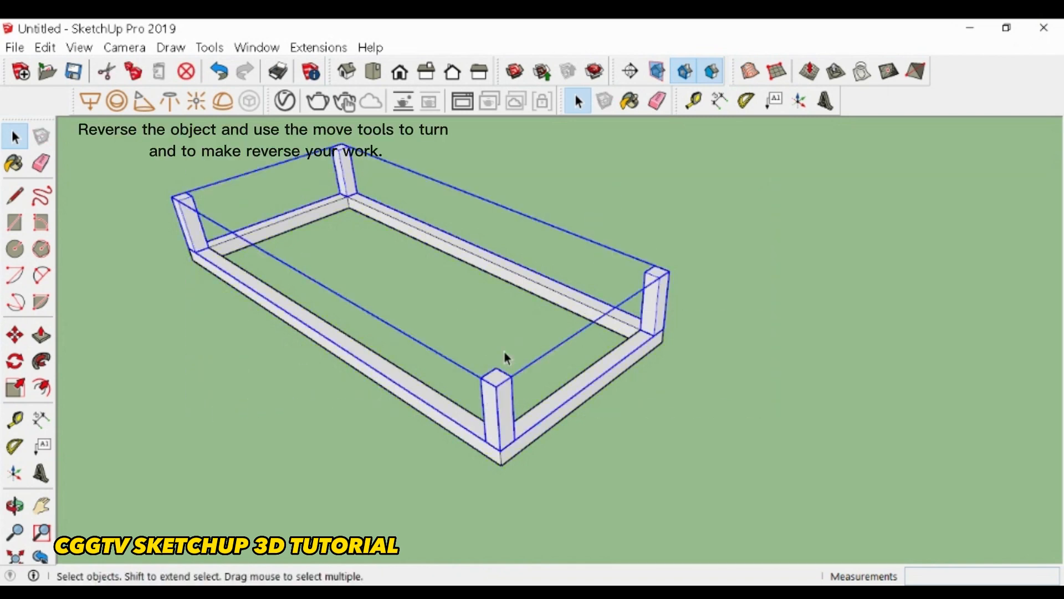
shift+click(446, 414)
key(ctrl+g)
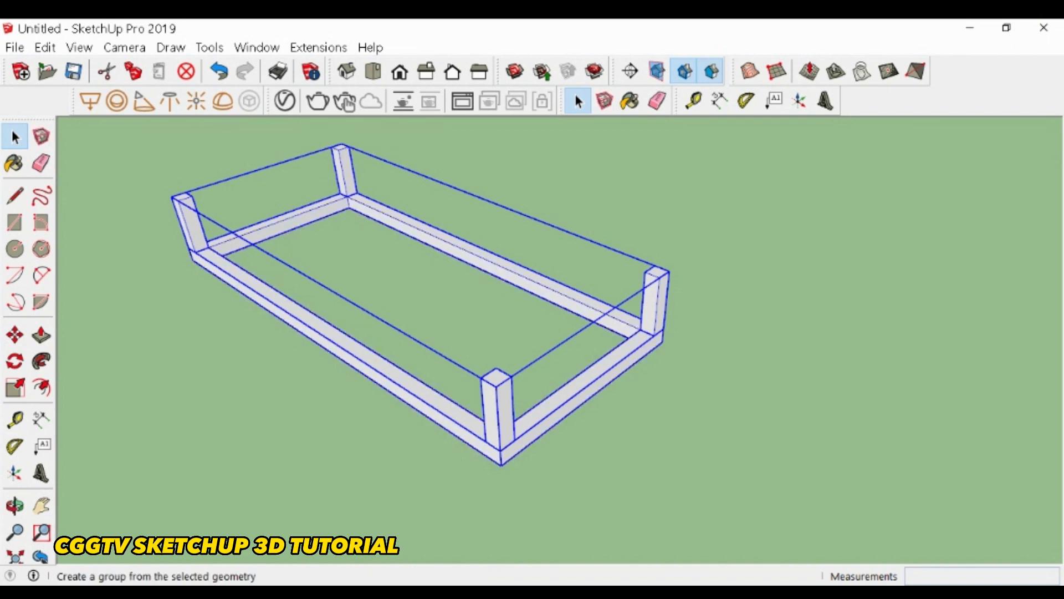
- Rotate the grouped frame upside down so that it stands on its four legs
scroll(511, 350, down, 3)
key(m)
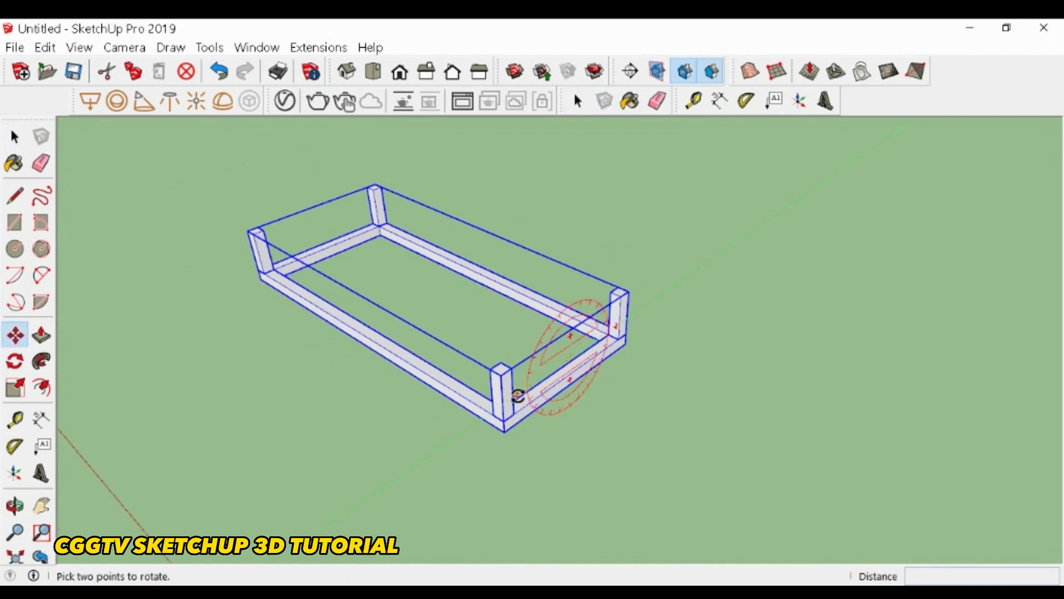
click(517, 395)
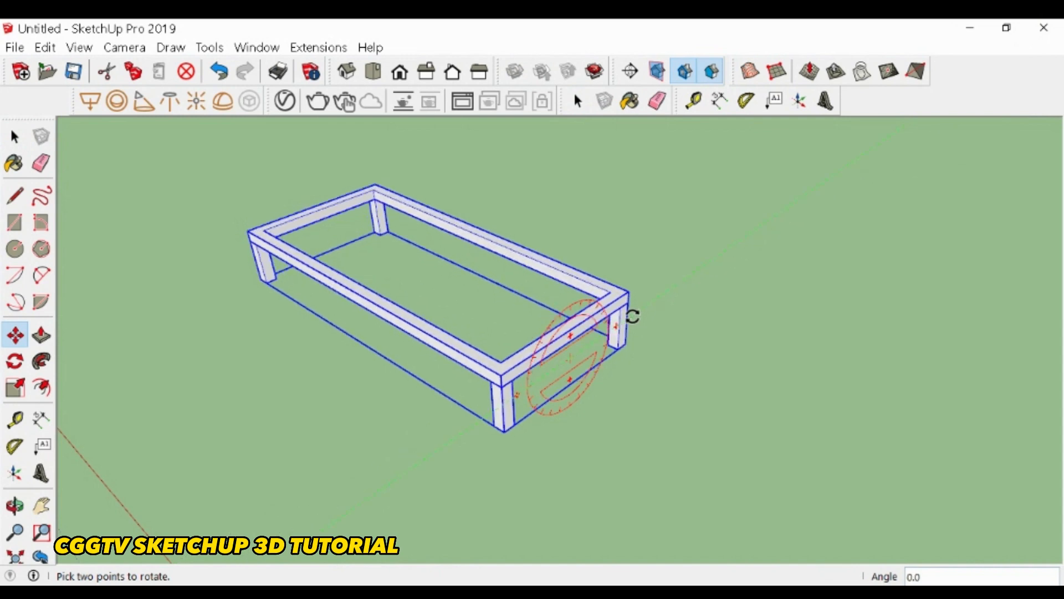
key(Escape)
scroll(427, 221, up, 2)
key(space)
click(590, 216)
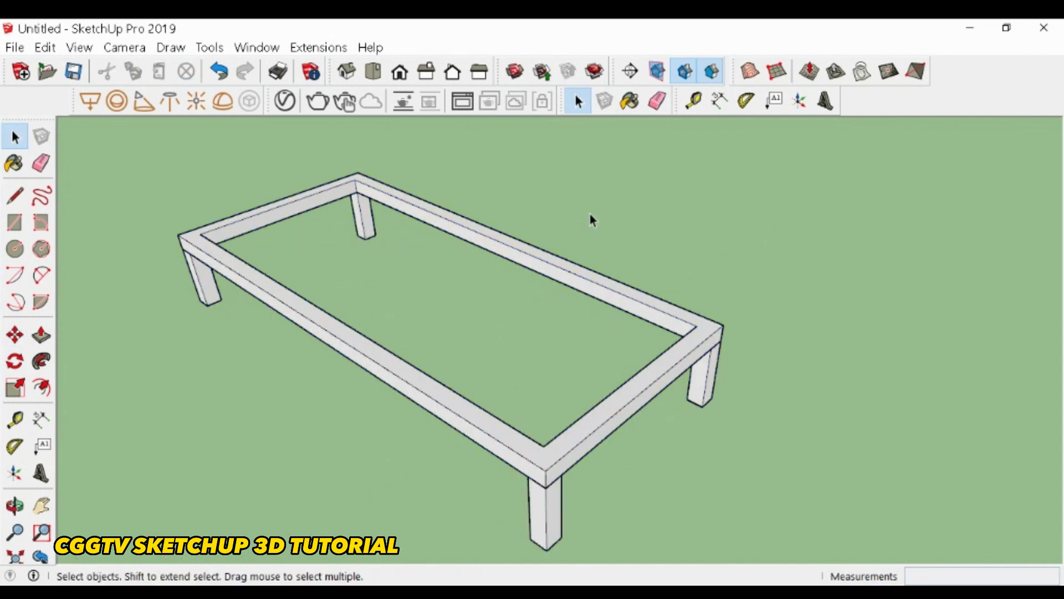
- Draw a 1.60 m by 0.05 m rectangle along the top of the frame's far long rail
scroll(704, 283, up, 2)
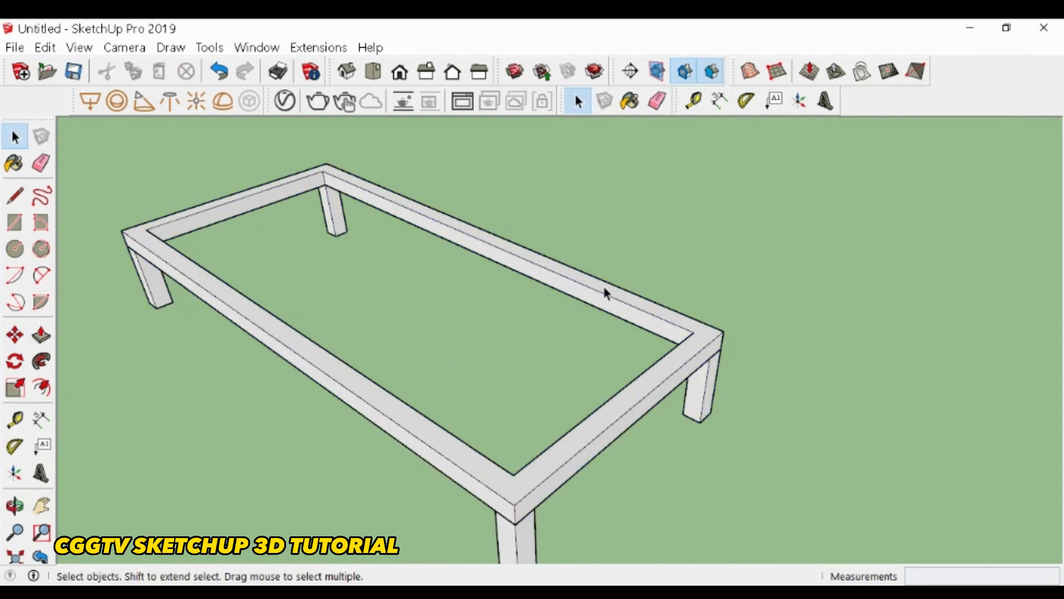
click(14, 221)
scroll(319, 161, up, 2)
click(308, 163)
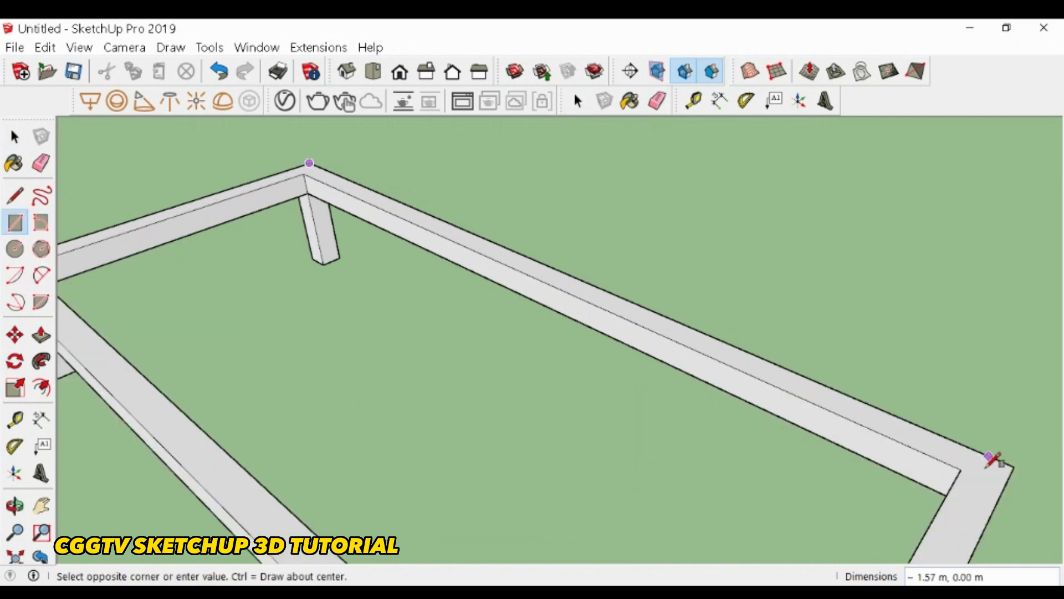
click(1012, 470)
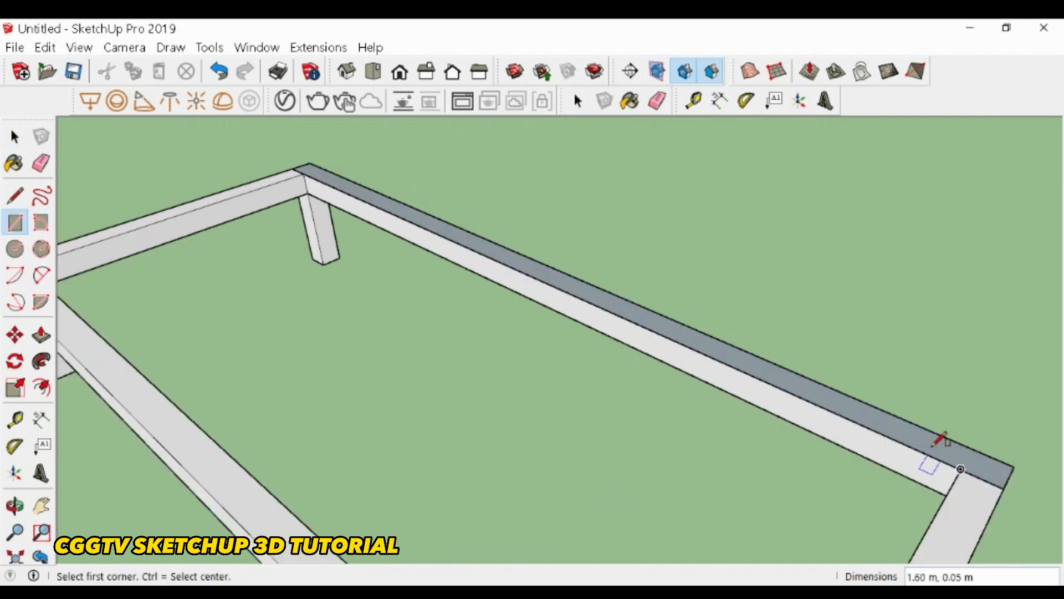
- Extrude the rectangle on the far long rail 0.6 m upward to form the solid back panel
key(space)
click(909, 441)
key(p)
click(908, 441)
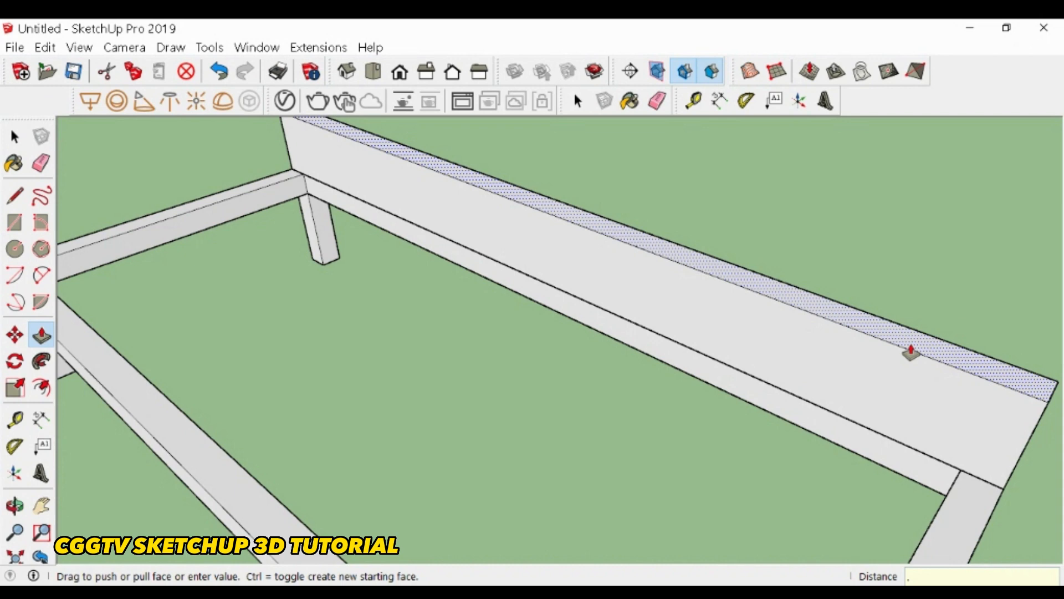
text(.6)
key(Return)
scroll(704, 384, down, 4)
key(space)
scroll(724, 250, up, 1)
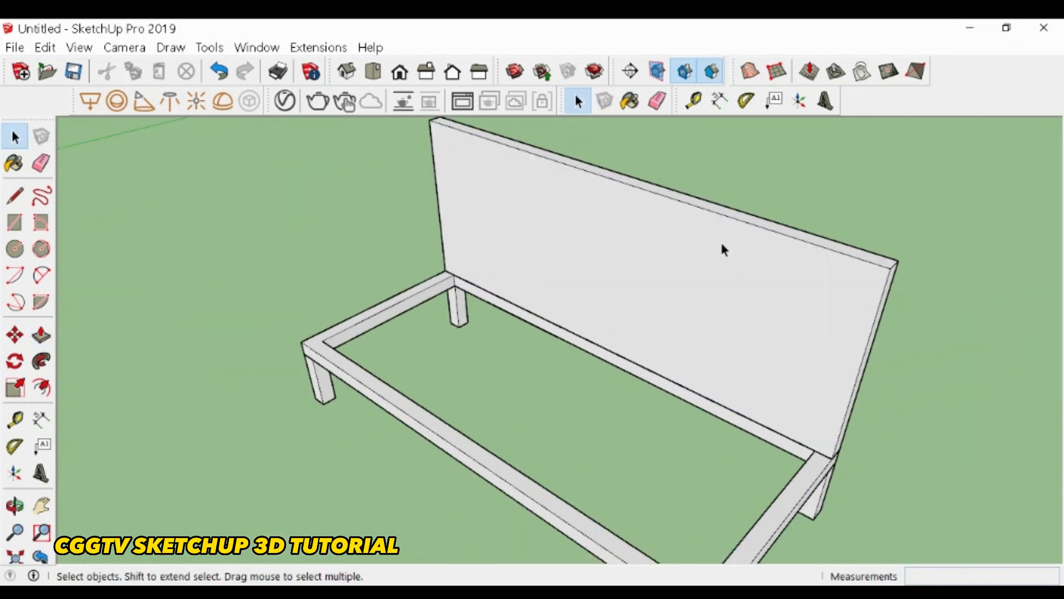
- Offset the outline of the back panel's front face 0.05 m inward
click(41, 387)
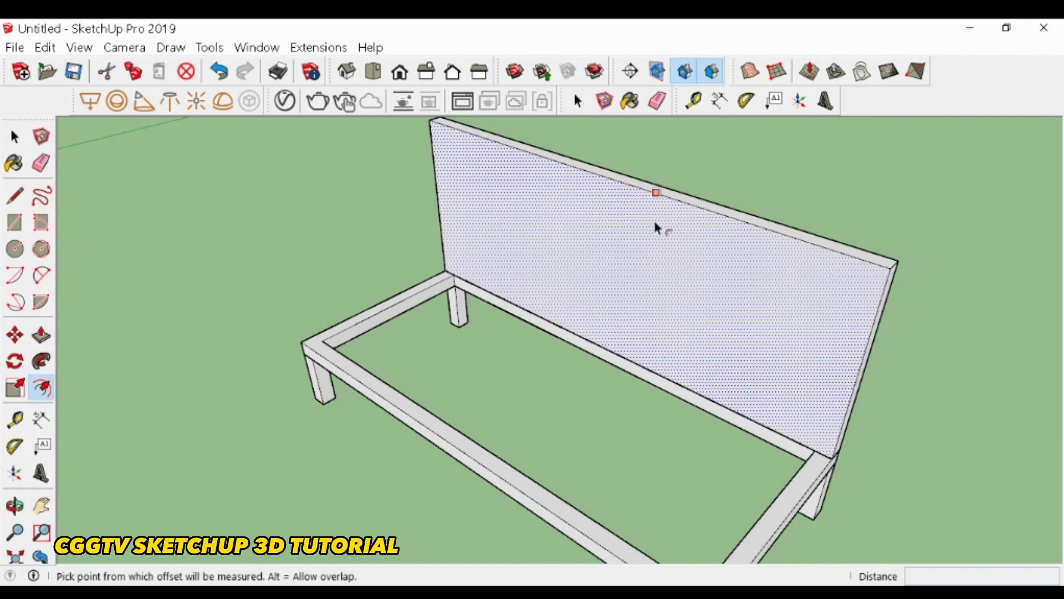
click(659, 223)
text(.05)
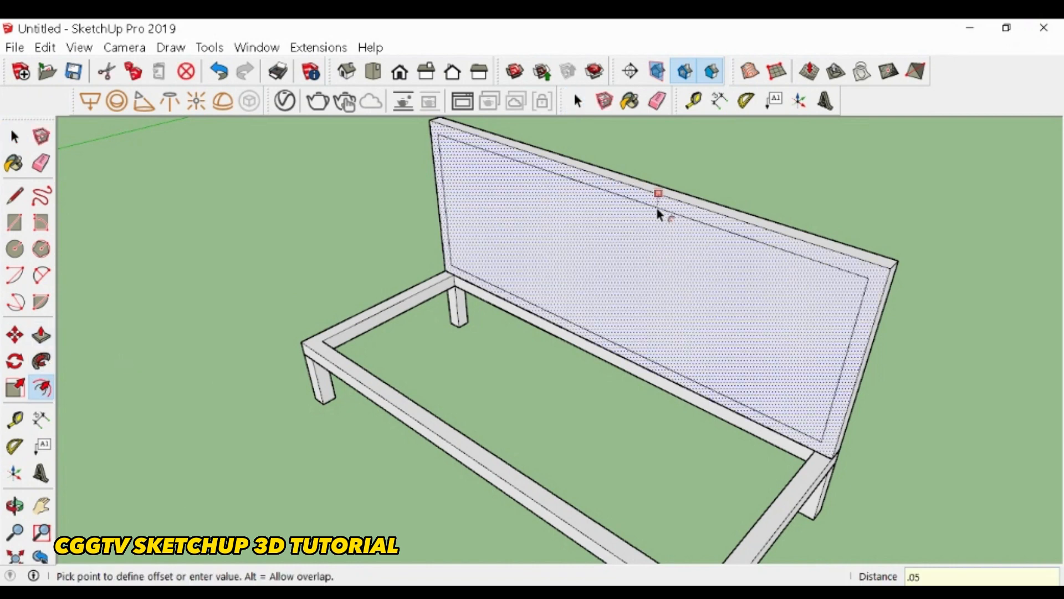
key(Return)
key(space)
- Push the panel's inner face 0.05 m through its thickness to leave an open backrest frame
key(p)
click(593, 250)
click(583, 254)
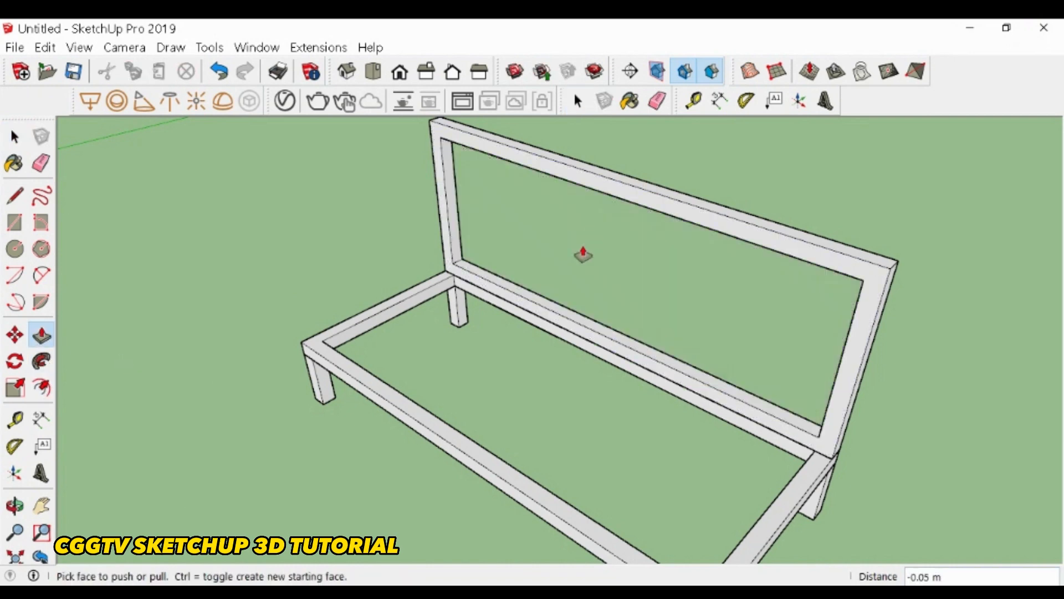
scroll(510, 280, down, 2)
key(space)
middle_drag(640, 360, 537, 316)
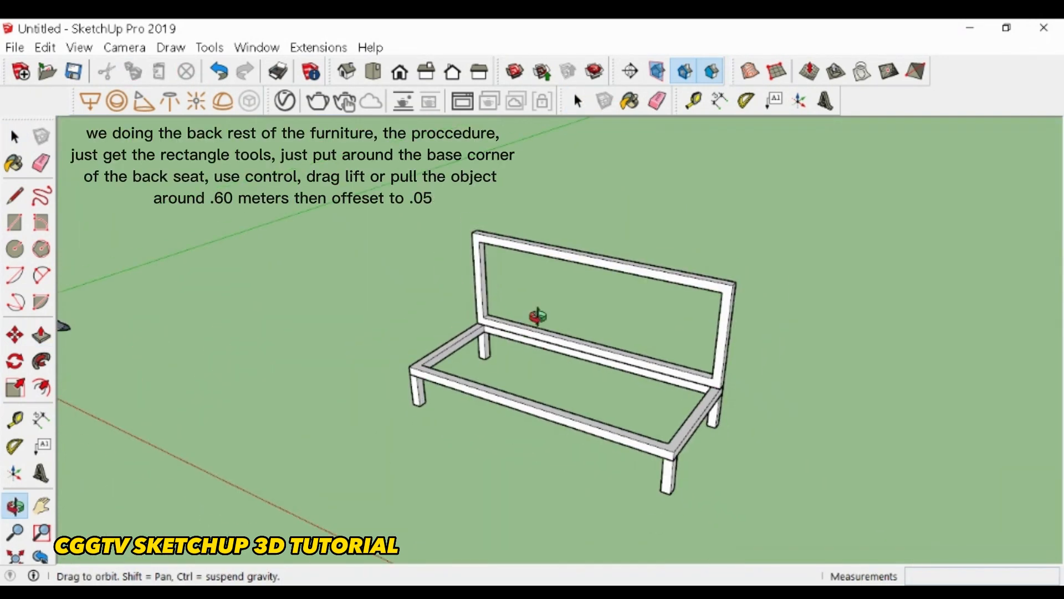
- Copy the top face of the backrest's lower rail about 0.40 m up between the two uprights
scroll(681, 290, up, 3)
scroll(380, 225, up, 4)
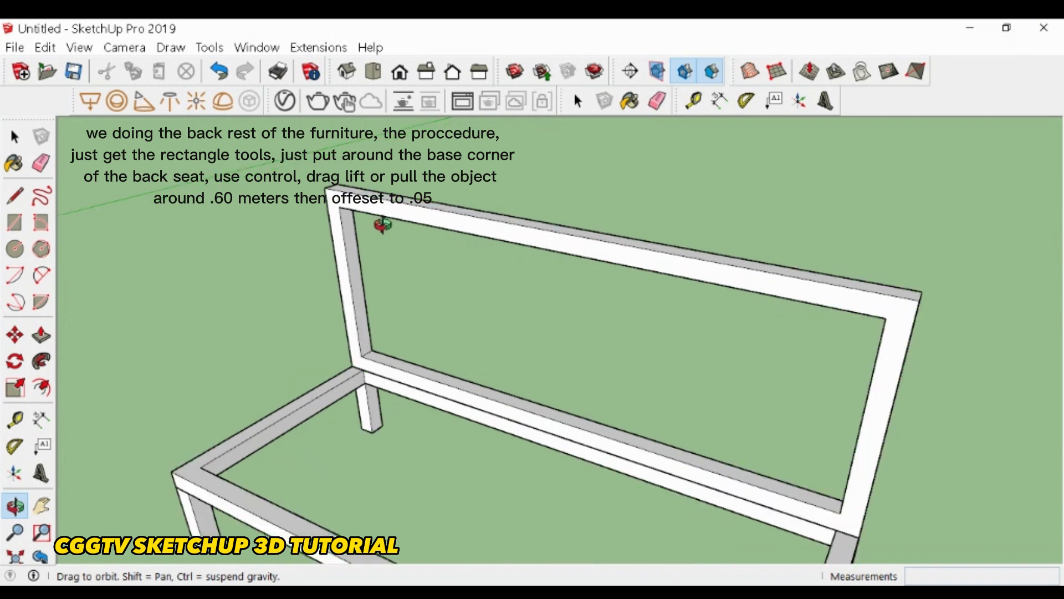
scroll(380, 225, up, 1)
key(space)
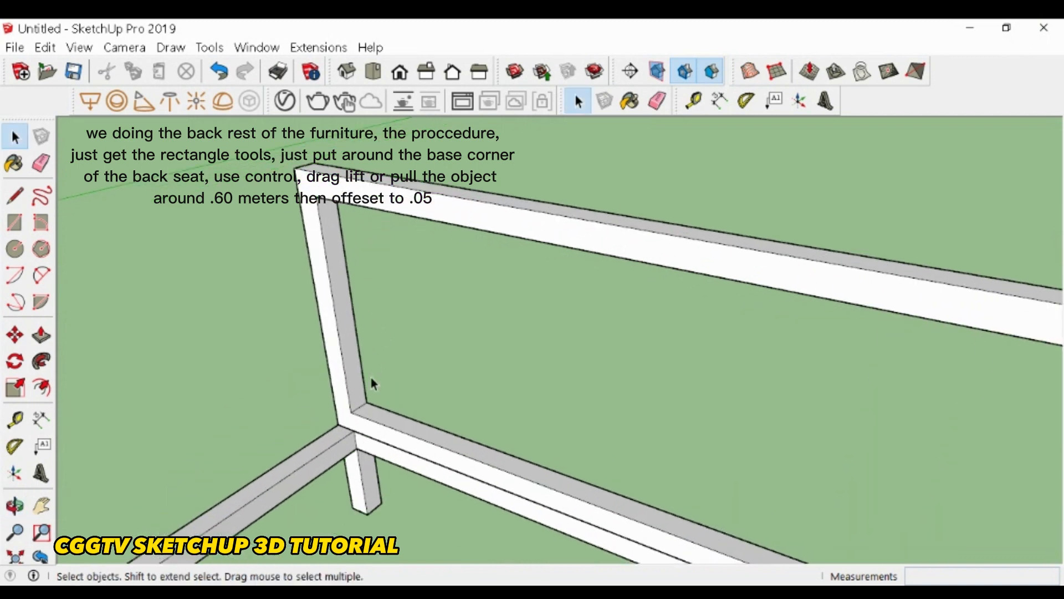
click(370, 420)
scroll(363, 417, up, 2)
key(m)
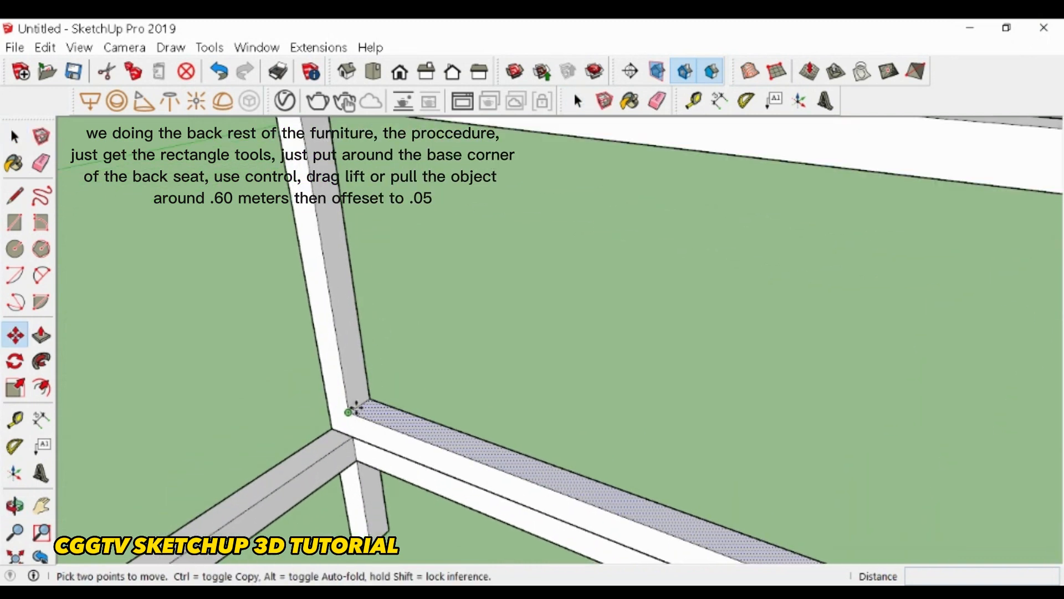
click(349, 412)
key(ctrl)
scroll(352, 408, down, 2)
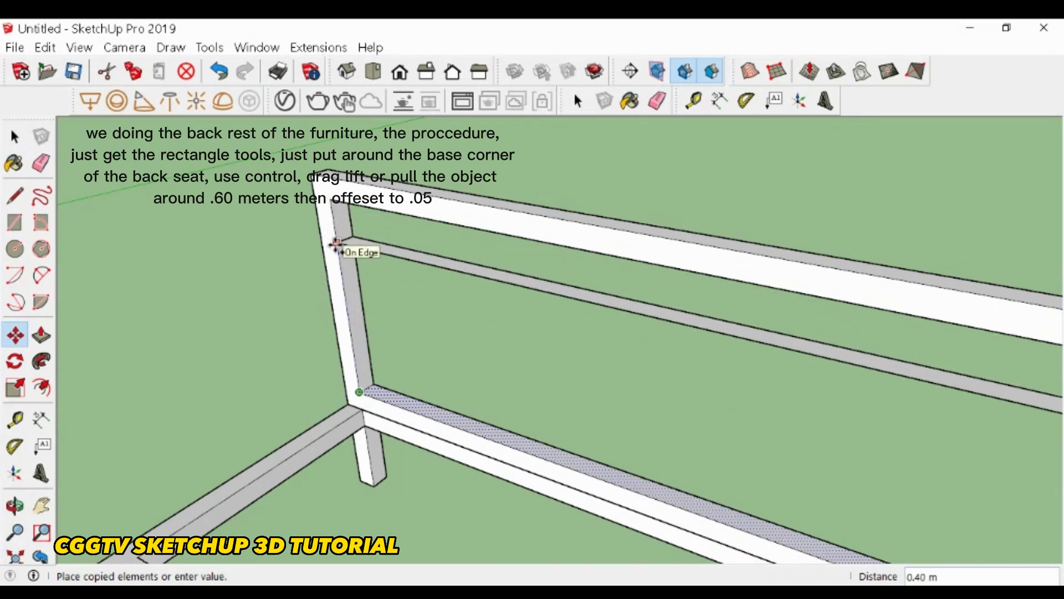
click(344, 243)
- Extrude the copied face downward about 0.04 m to form a horizontal crossbar in the backrest
key(p)
click(354, 244)
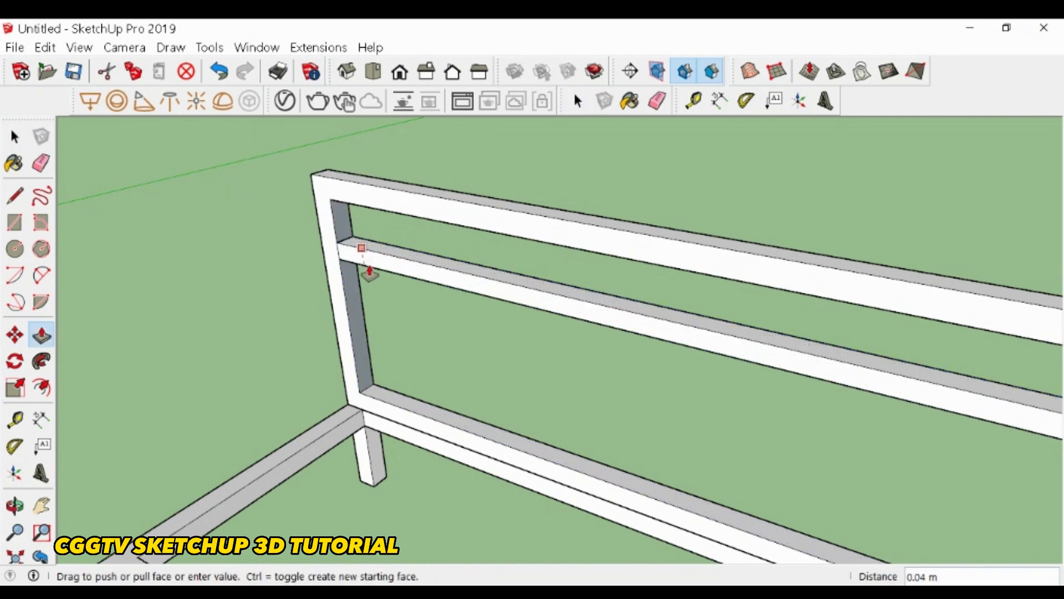
click(369, 272)
scroll(347, 219, down, 3)
- Select the whole backrest frame with its crossbar and make it a group
key(space)
mouse_move(300, 163)
mouse_down()
mouse_move(596, 320)
mouse_move(802, 460)
mouse_up()
right_click(708, 409)
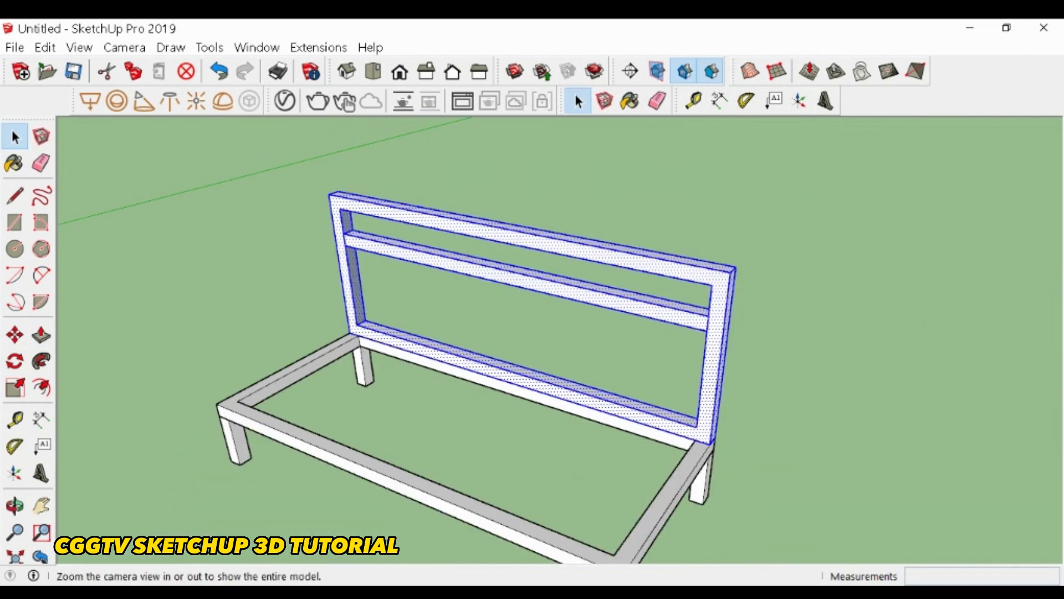
click(704, 271)
- Draw a 0.05 m by 0.05 m square on top of the crossbar and extrude it 0.10 m up to the top rail
scroll(495, 230, up, 2)
scroll(498, 232, up, 2)
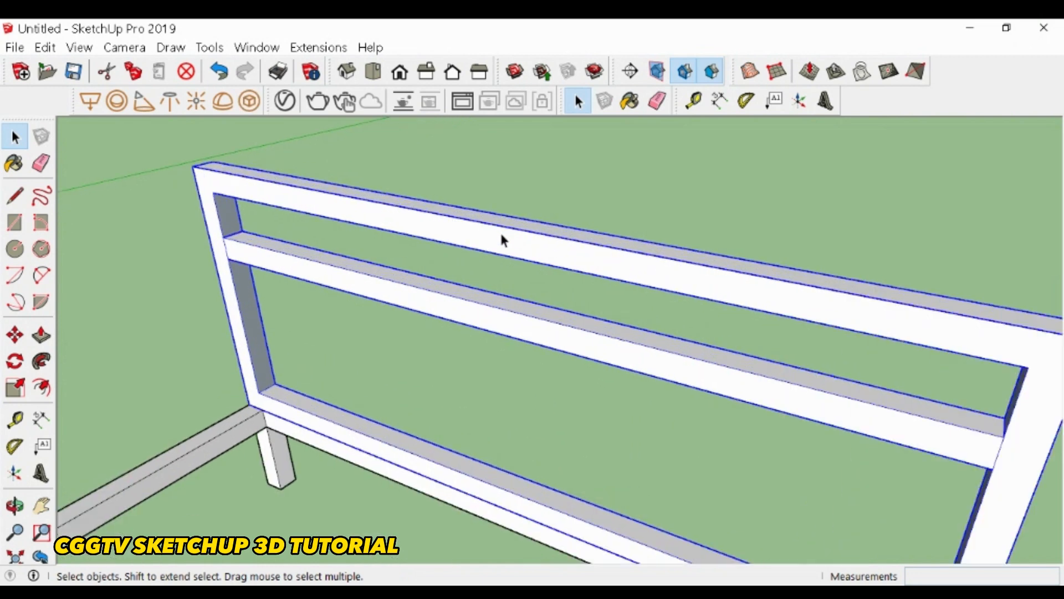
click(15, 221)
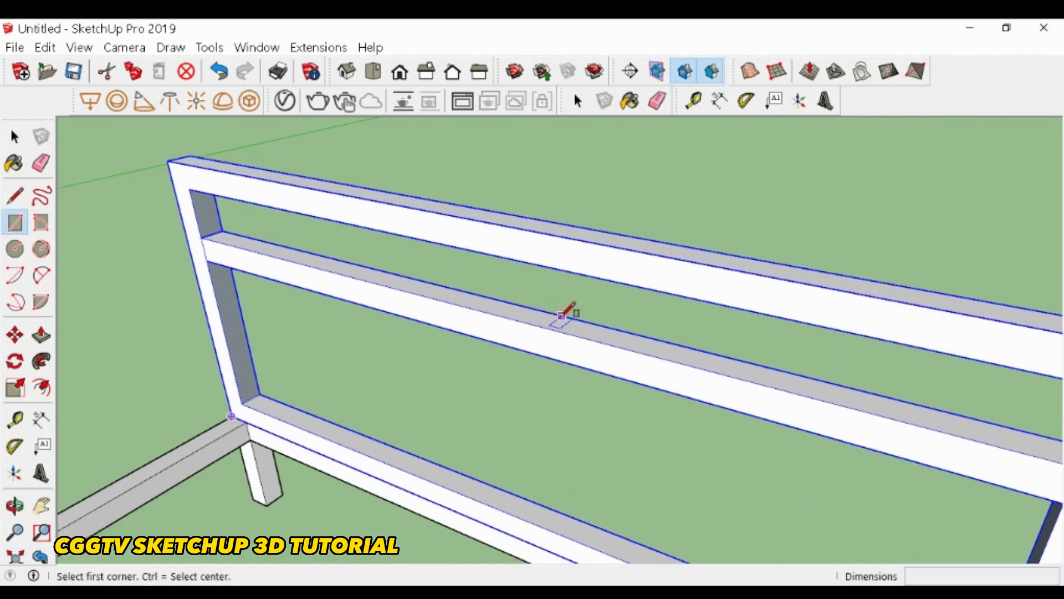
click(524, 306)
click(533, 324)
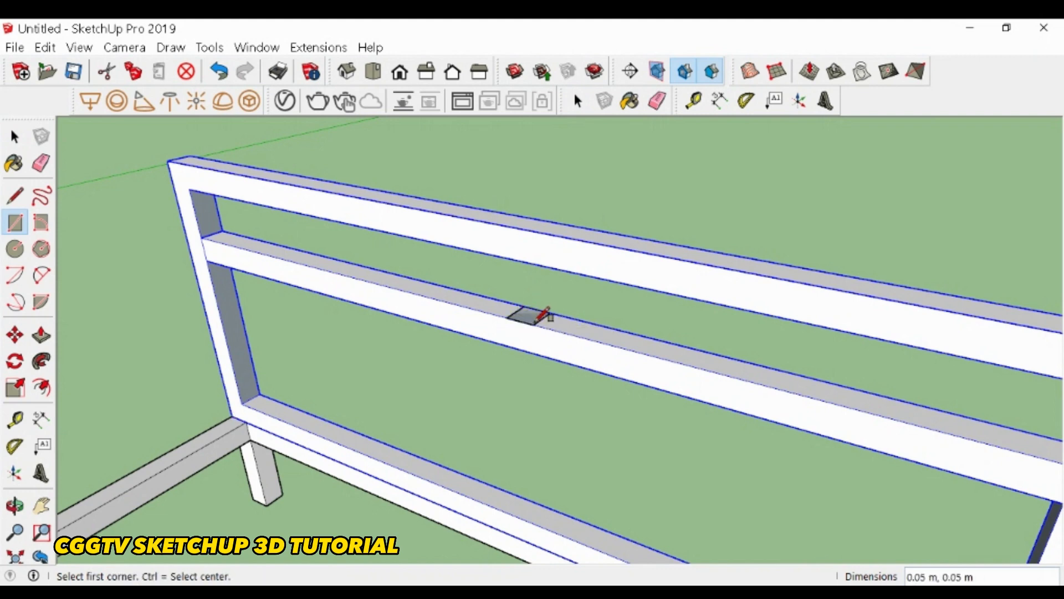
key(p)
click(523, 320)
click(540, 268)
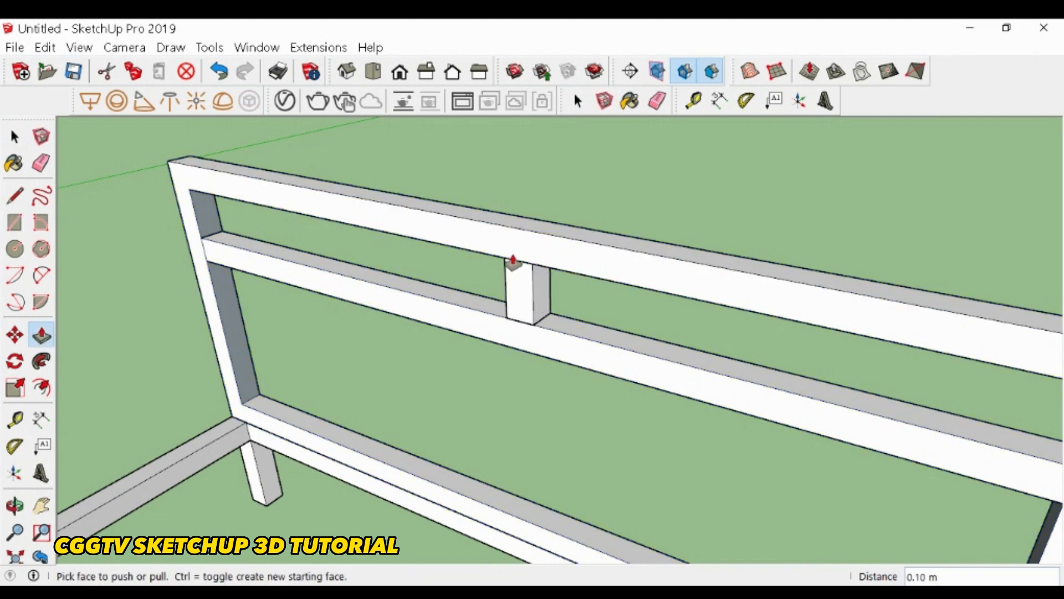
- Select the short post and move it about 0.05 m along the crossbar to the crossbar's midpoint
key(space)
drag(489, 218, 606, 375)
scroll(523, 317, up, 3)
scroll(522, 313, up, 1)
key(m)
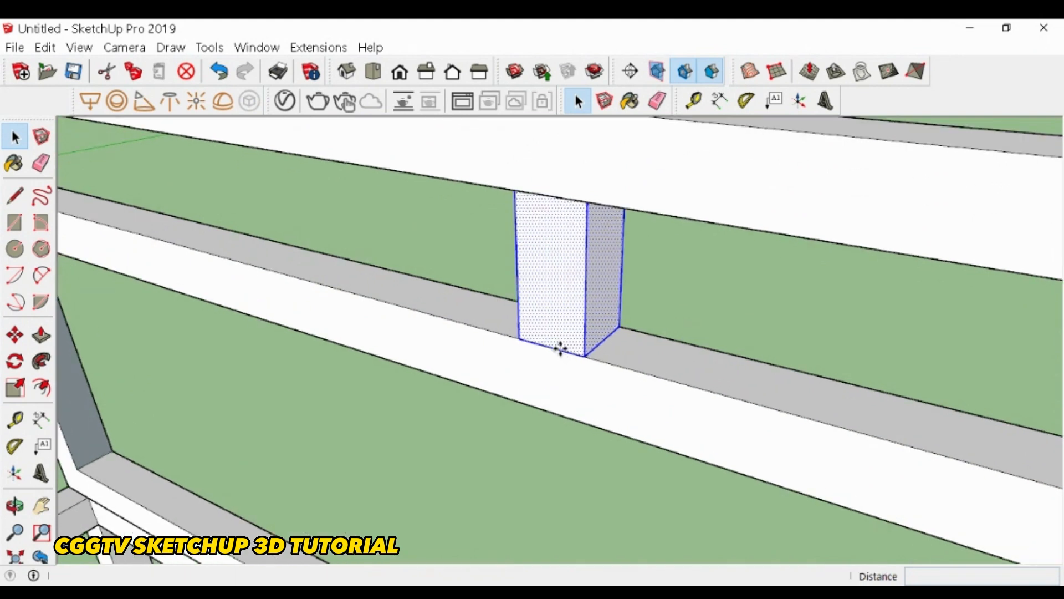
click(549, 348)
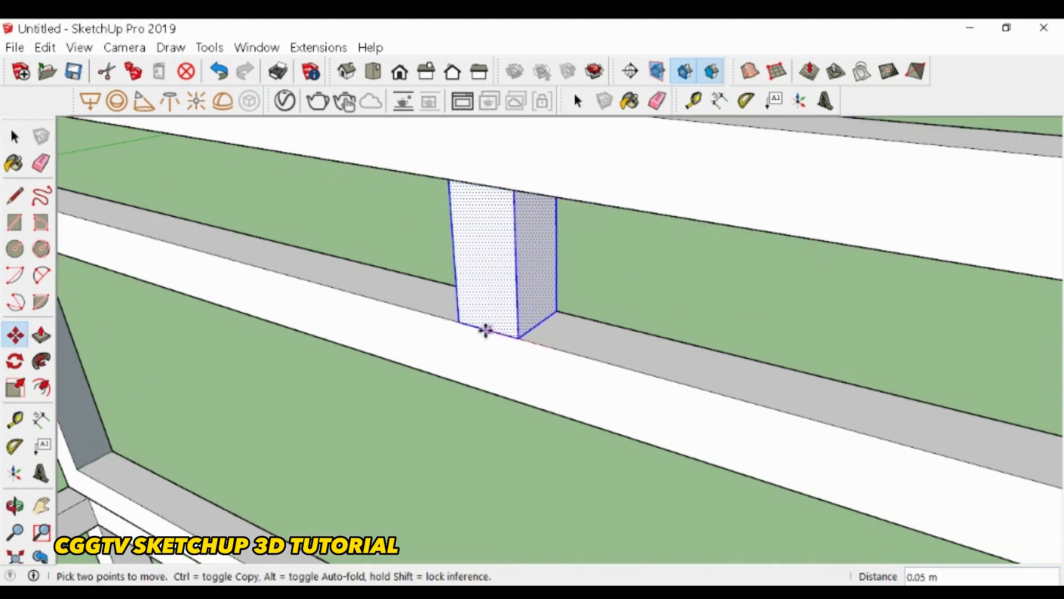
scroll(487, 328, down, 5)
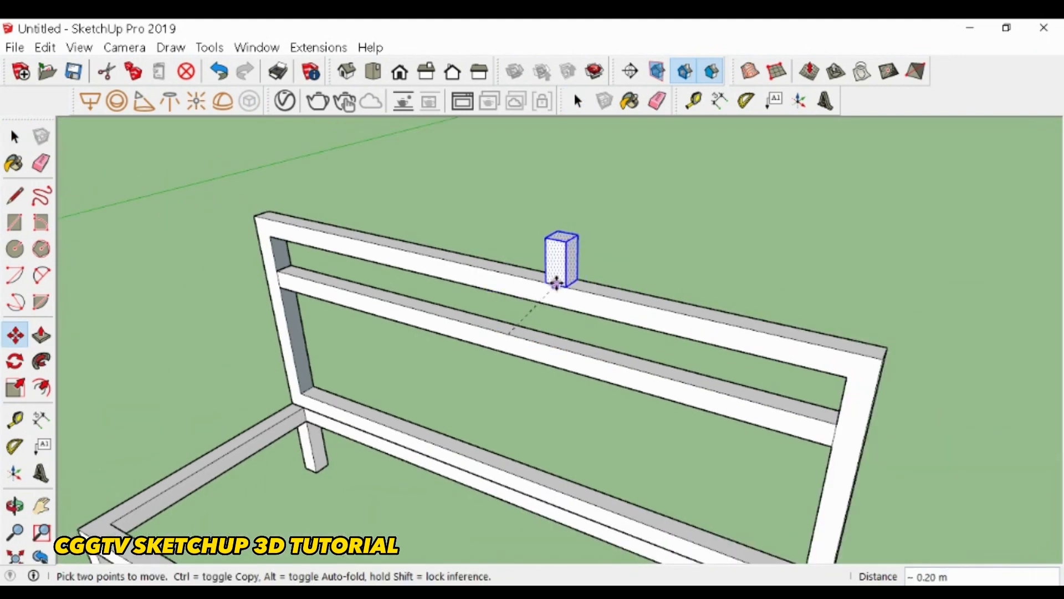
click(507, 332)
middle_drag(498, 354, 580, 325)
- Make the short centre post a separate group
key(space)
right_click(524, 330)
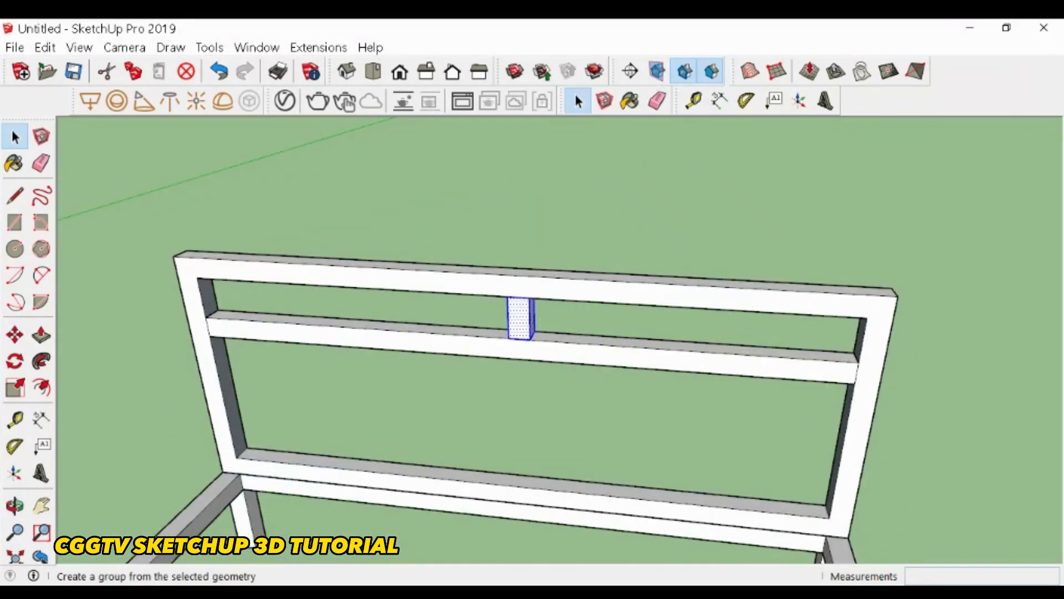
click(588, 175)
- Copy the centre post along the crossbar to about halfway towards the backrest's right upright
scroll(532, 349, up, 2)
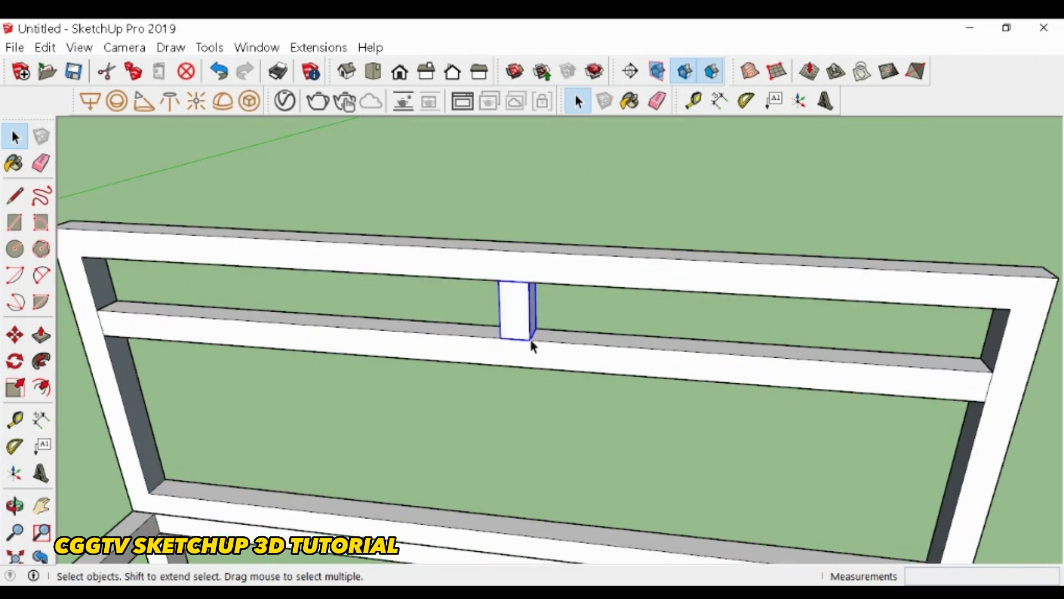
key(m)
scroll(516, 338, up, 3)
key(ctrl)
click(517, 336)
scroll(428, 329, down, 3)
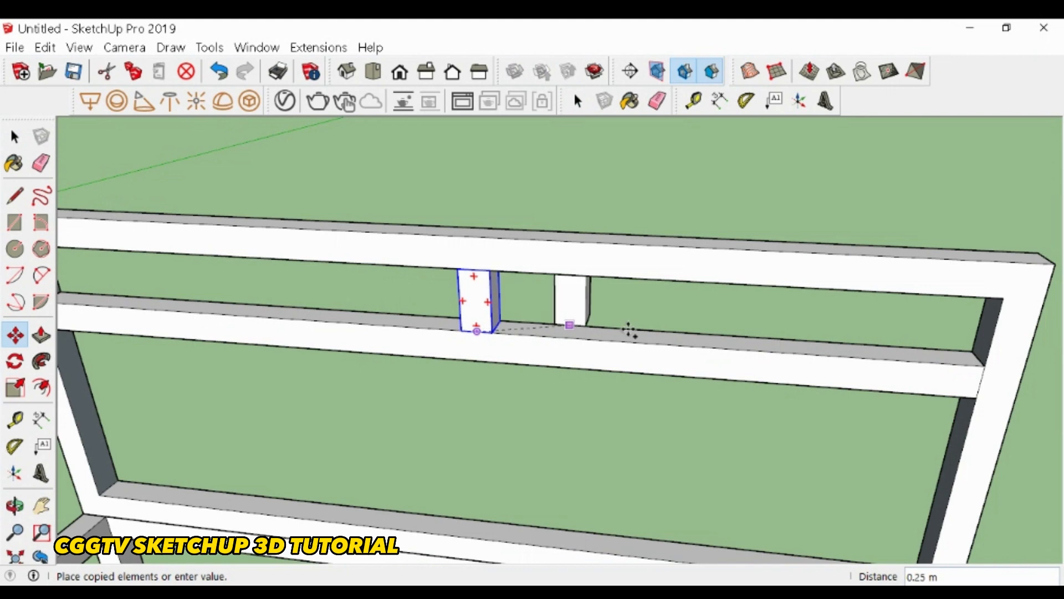
click(743, 349)
- Copy the centre post the same distance along the crossbar towards the backrest's left upright
key(space)
click(487, 326)
key(m)
key(ctrl)
click(725, 349)
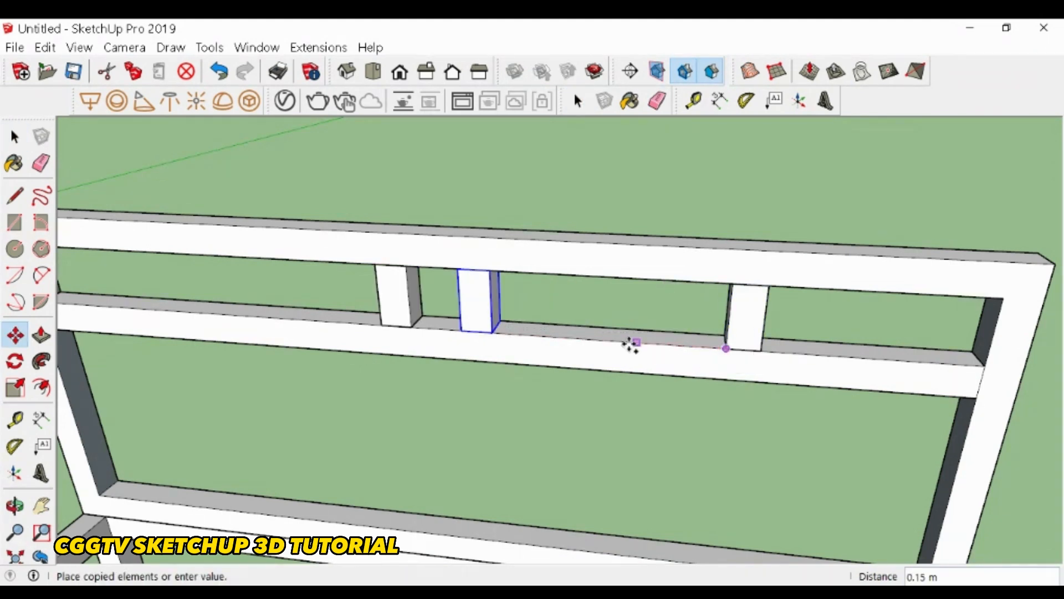
click(468, 328)
scroll(719, 316, down, 3)
scroll(720, 316, down, 3)
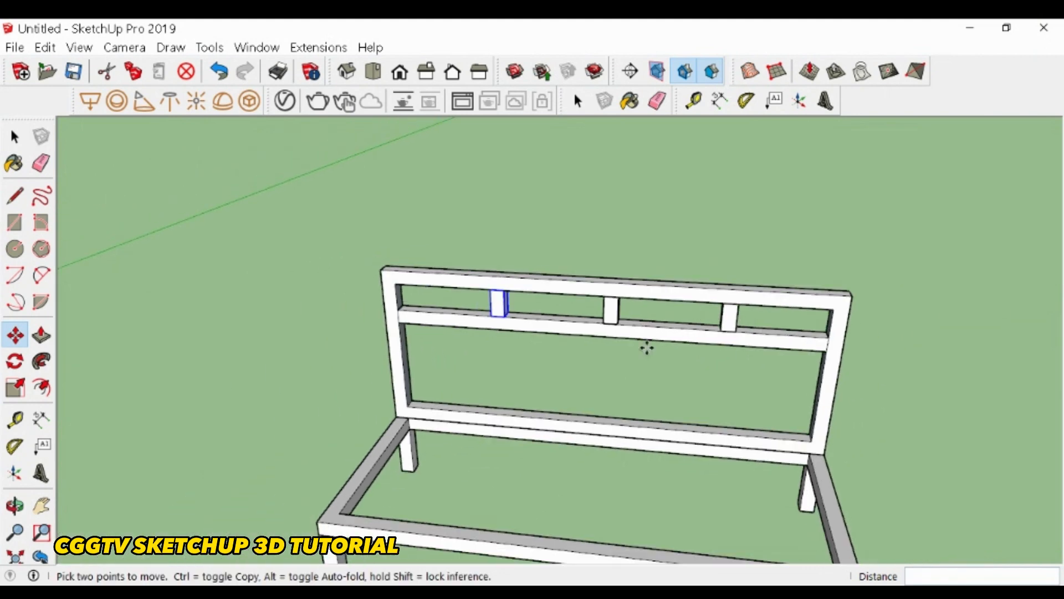
- Select the backrest frame with its three short posts and group them together
key(space)
middle_drag(555, 423, 668, 424)
scroll(618, 384, up, 3)
key(space)
drag(251, 211, 817, 420)
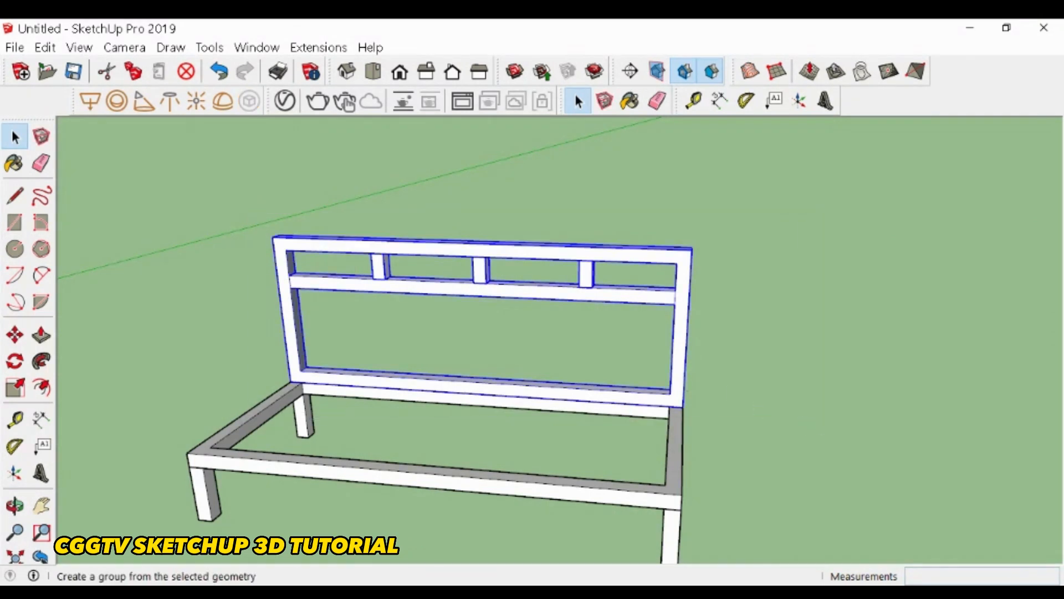
- Tilt the backrest group slightly backwards by rotating it from its side to an angle of about 82.1 degrees
middle_drag(702, 368, 556, 374)
scroll(626, 357, up, 3)
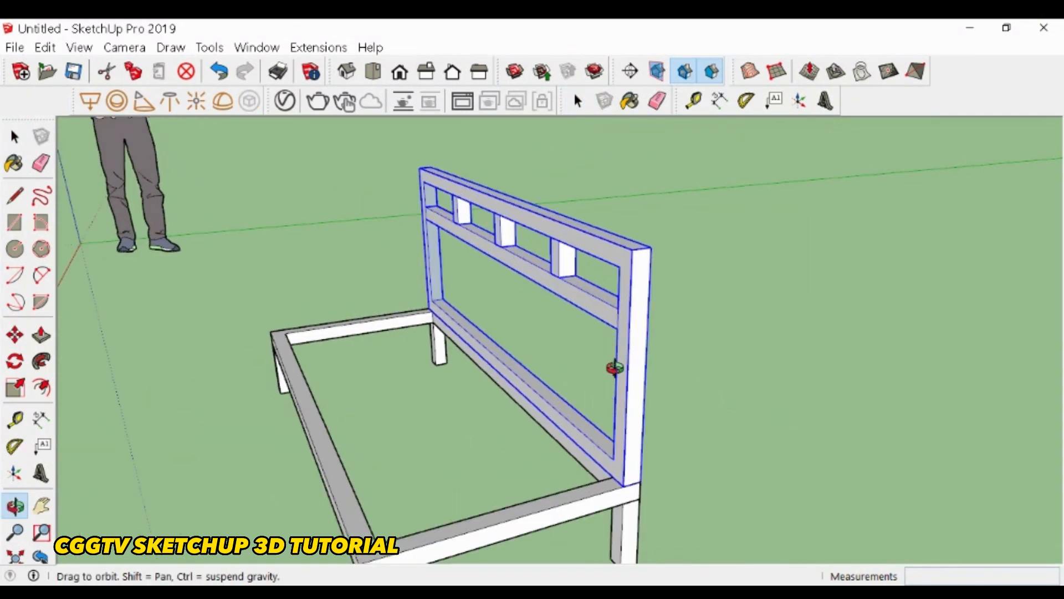
key(m)
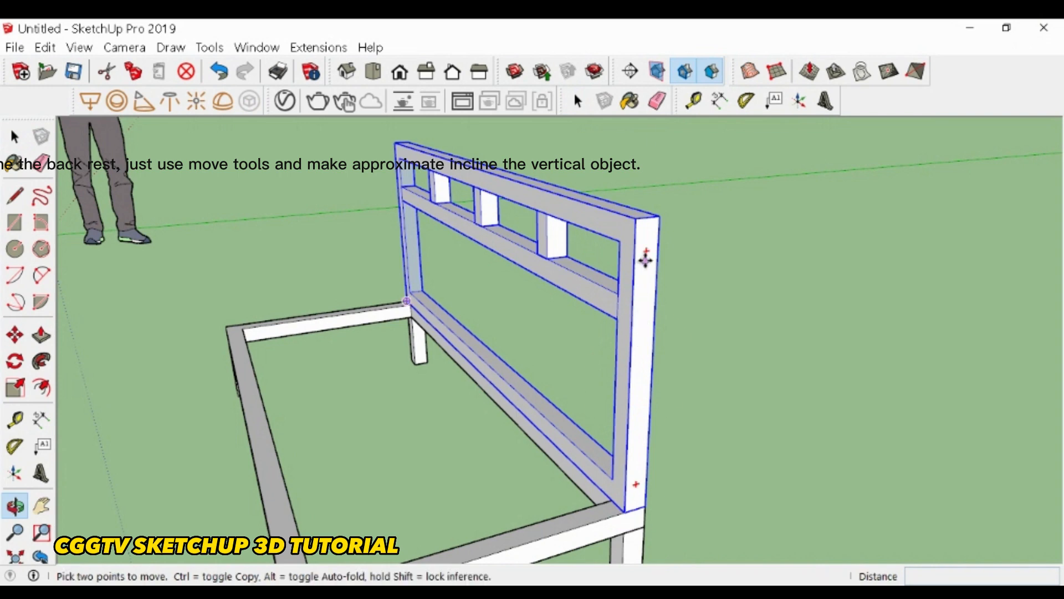
click(653, 233)
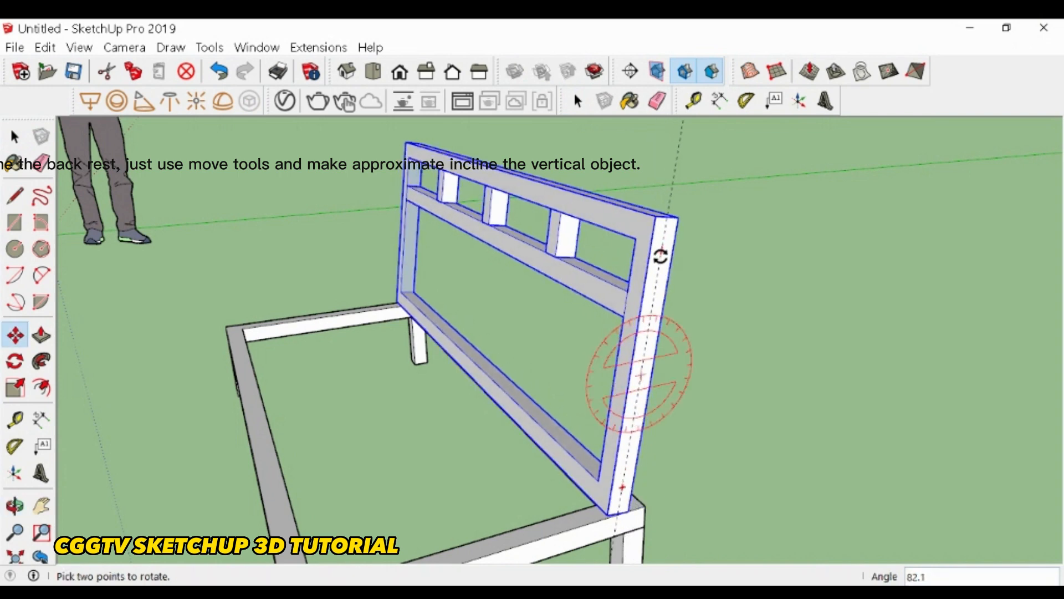
click(660, 255)
- Lower the tilted backrest about 0.05 m and fit its lower rail against the inner edge of the seat frame's rear rail
scroll(648, 492, up, 5)
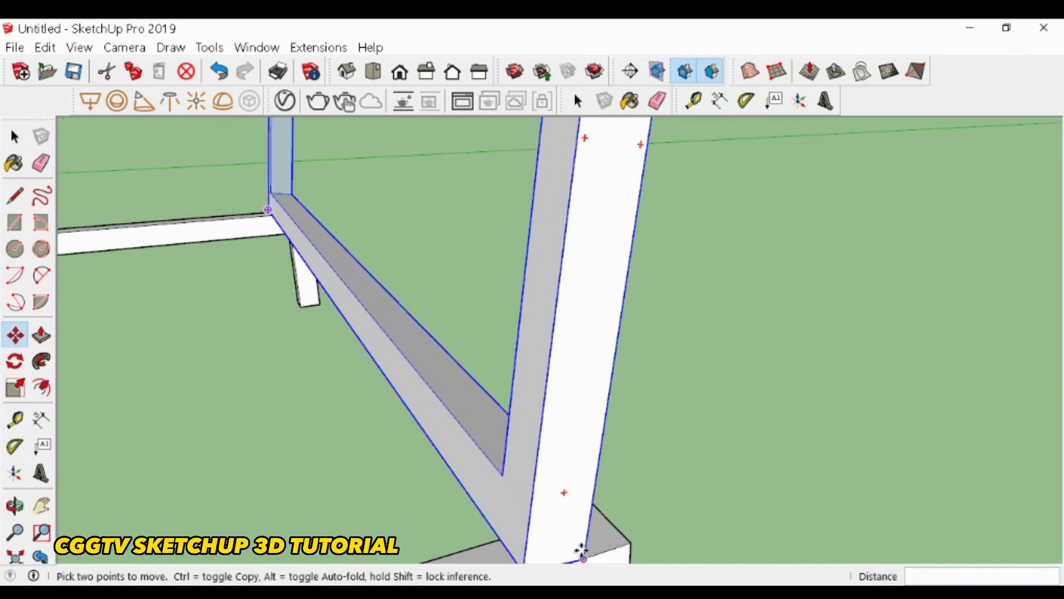
scroll(593, 515, down, 6)
middle_drag(596, 518, 556, 385)
scroll(700, 458, up, 6)
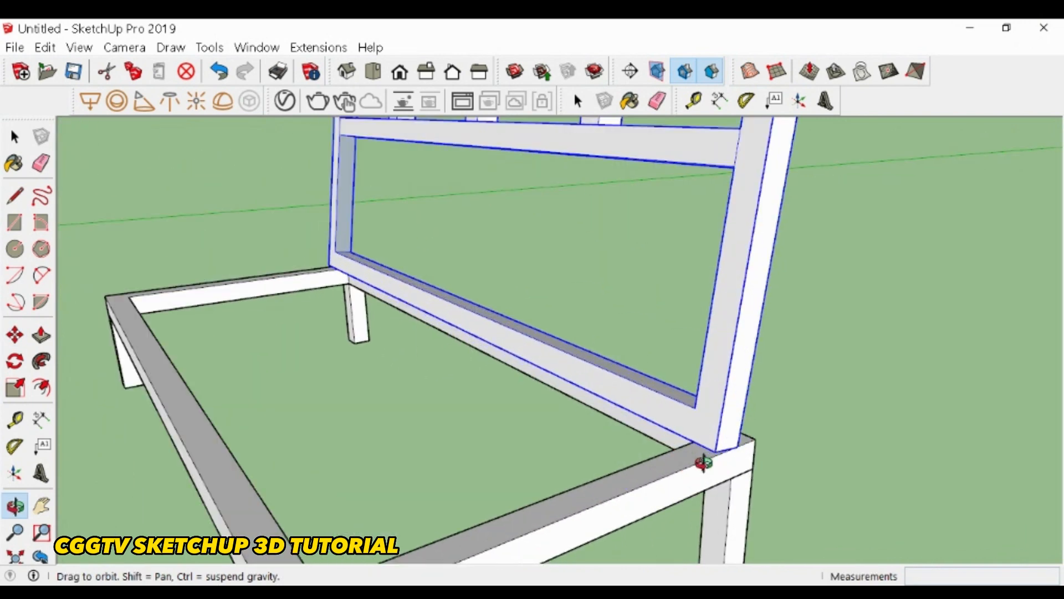
click(737, 347)
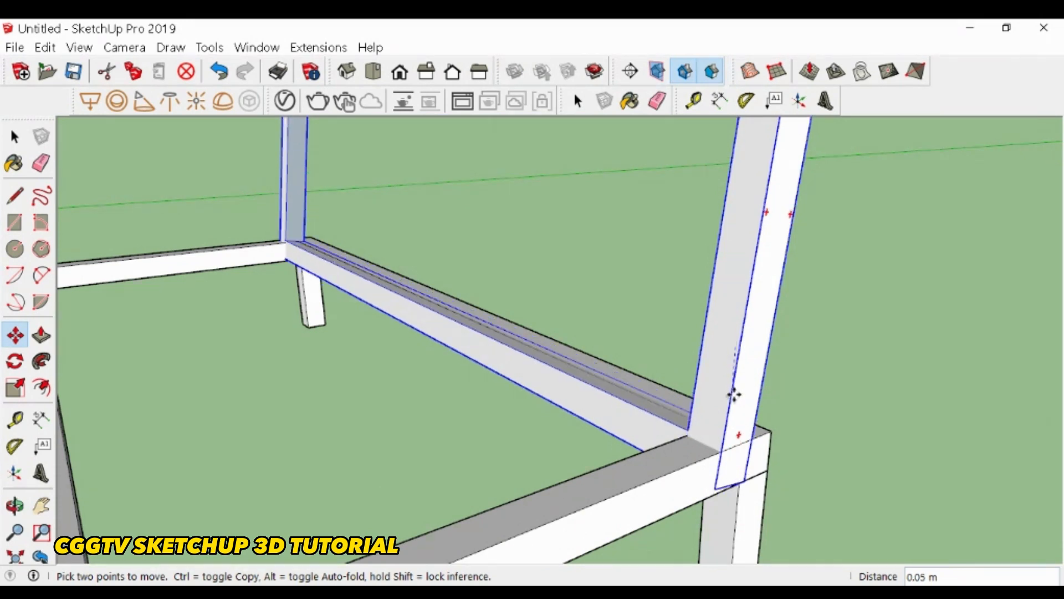
click(696, 464)
scroll(625, 383, up, 4)
scroll(628, 403, up, 1)
click(632, 401)
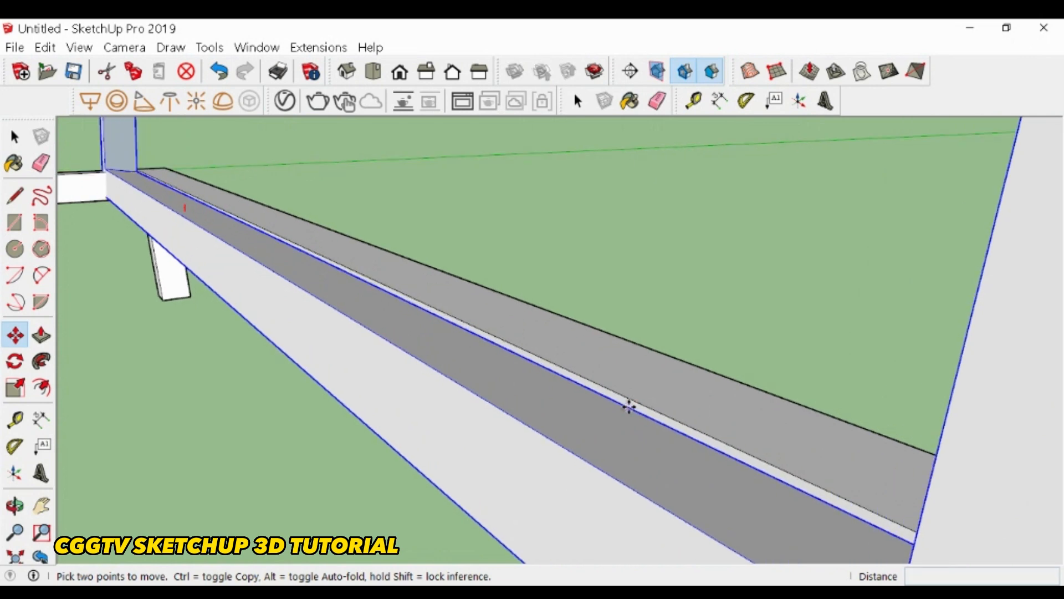
scroll(656, 409, down, 5)
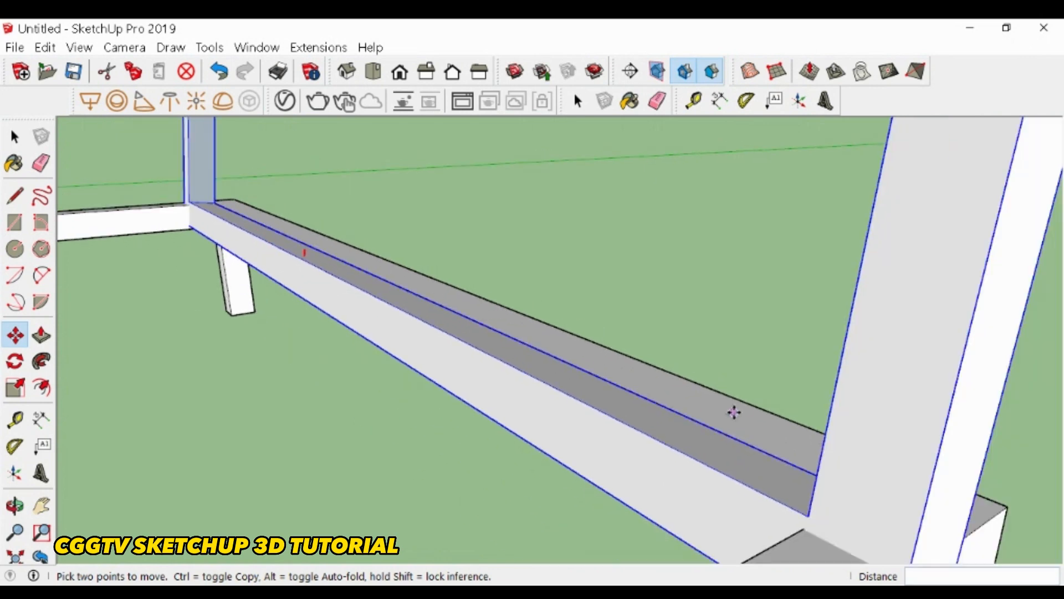
middle_drag(730, 404, 597, 338)
scroll(598, 339, down, 2)
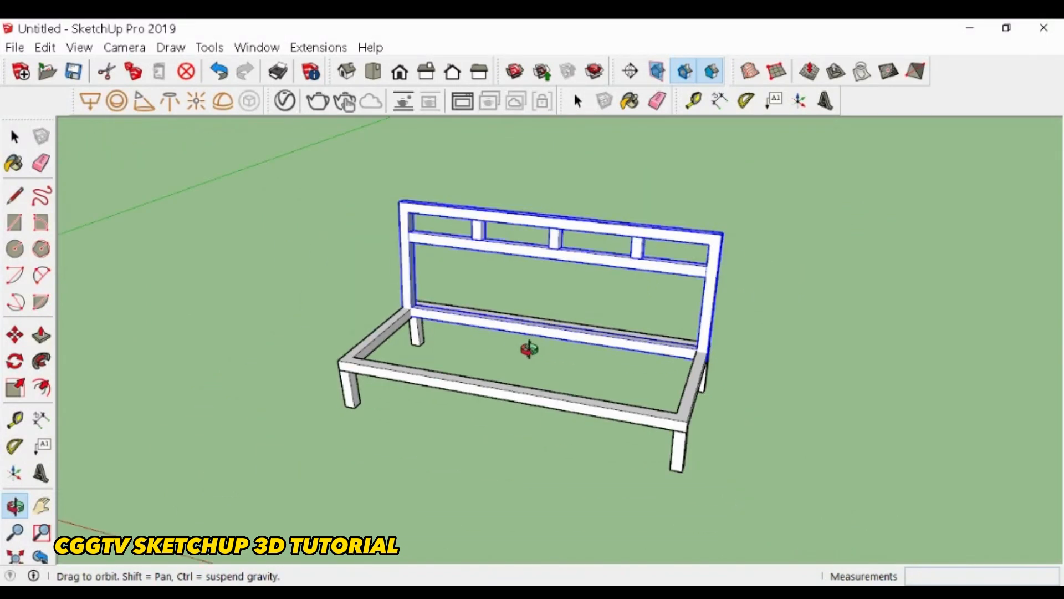
- Group the seat frame and the tilted backrest together
key(space)
shift+click(610, 362)
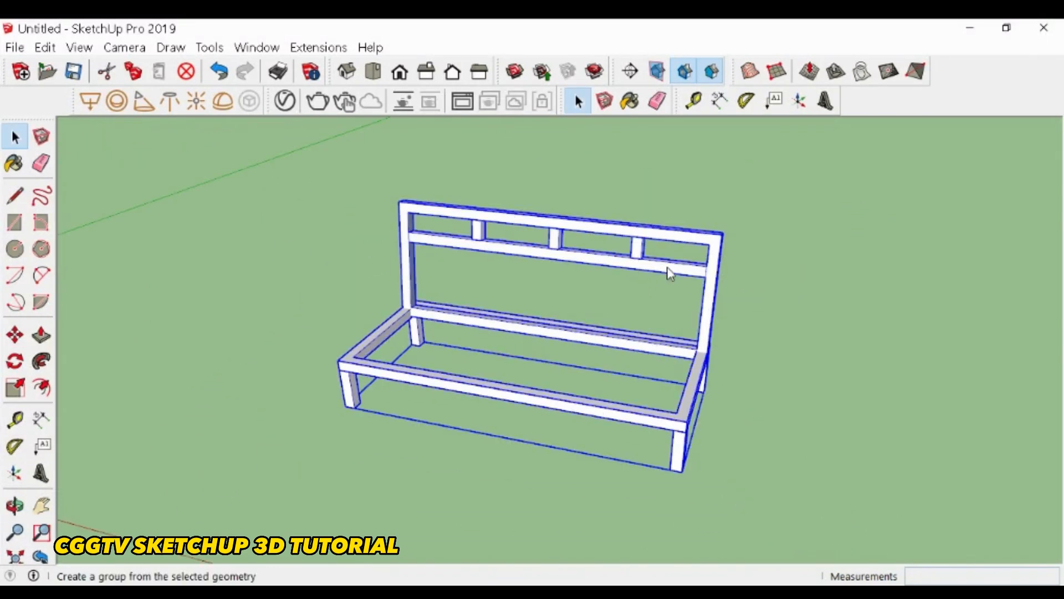
scroll(629, 368, up, 2)
click(630, 368)
scroll(337, 281, up, 3)
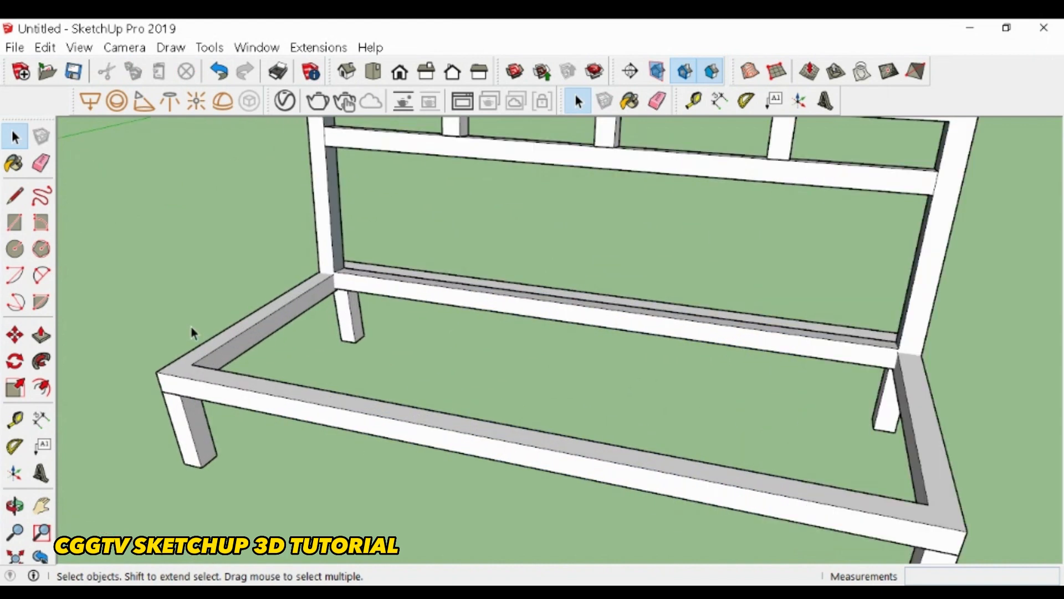
key(r)
click(191, 364)
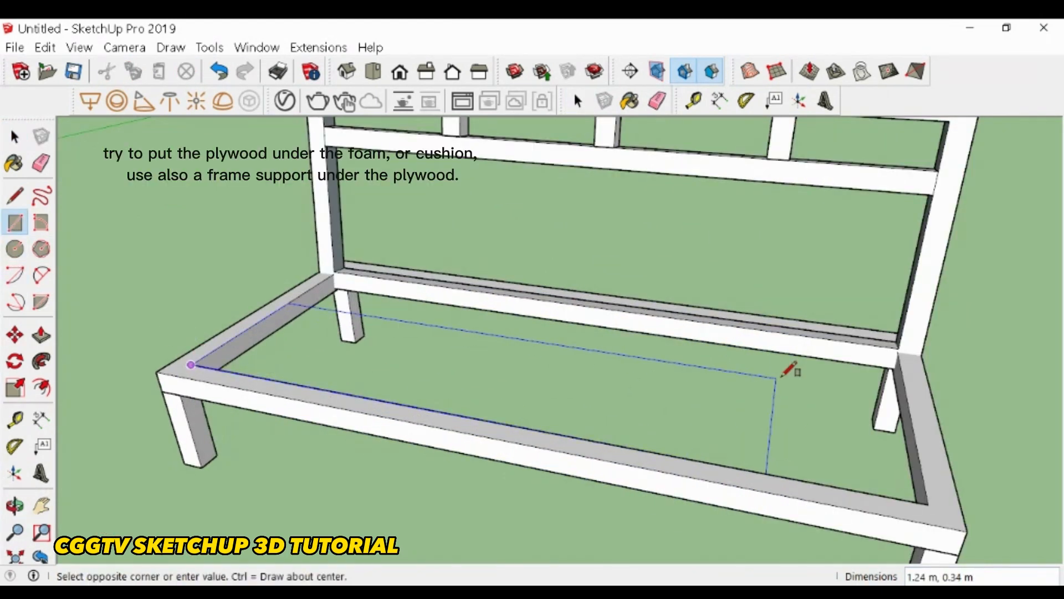
click(899, 348)
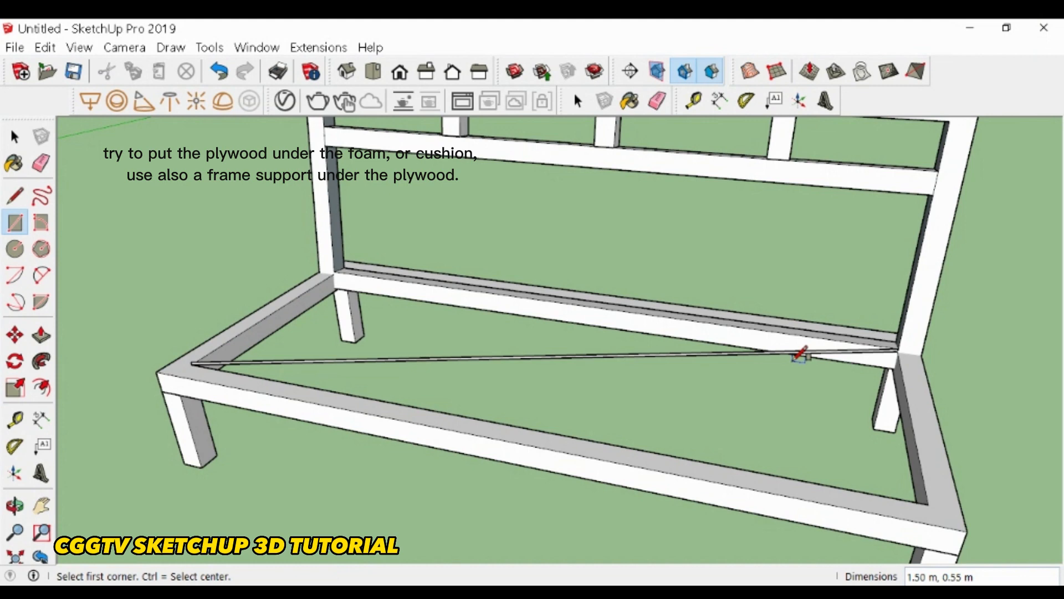
key(ctrl+z)
- Draw a panel about 0.01 m thick over the seat frame's opening and extend its back edge about 0.09 m to the rear rail
click(190, 364)
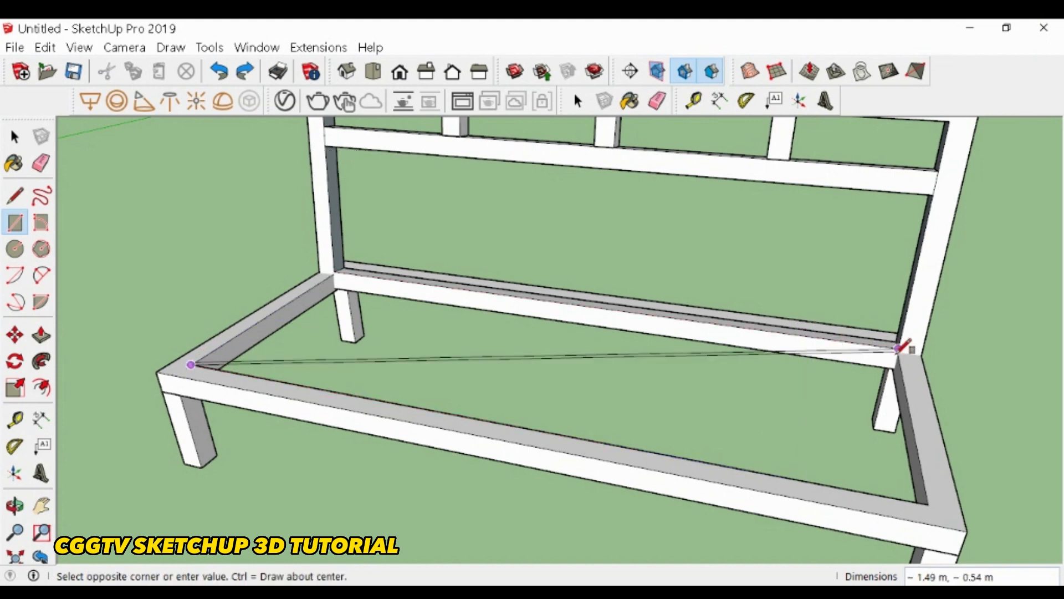
click(908, 364)
key(p)
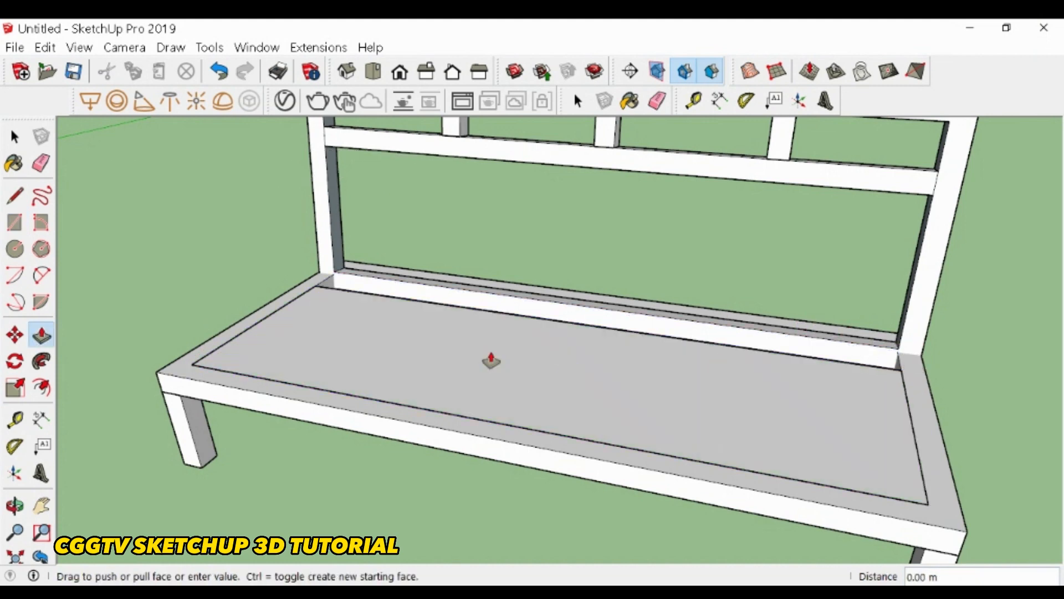
click(491, 355)
middle_drag(655, 374, 584, 377)
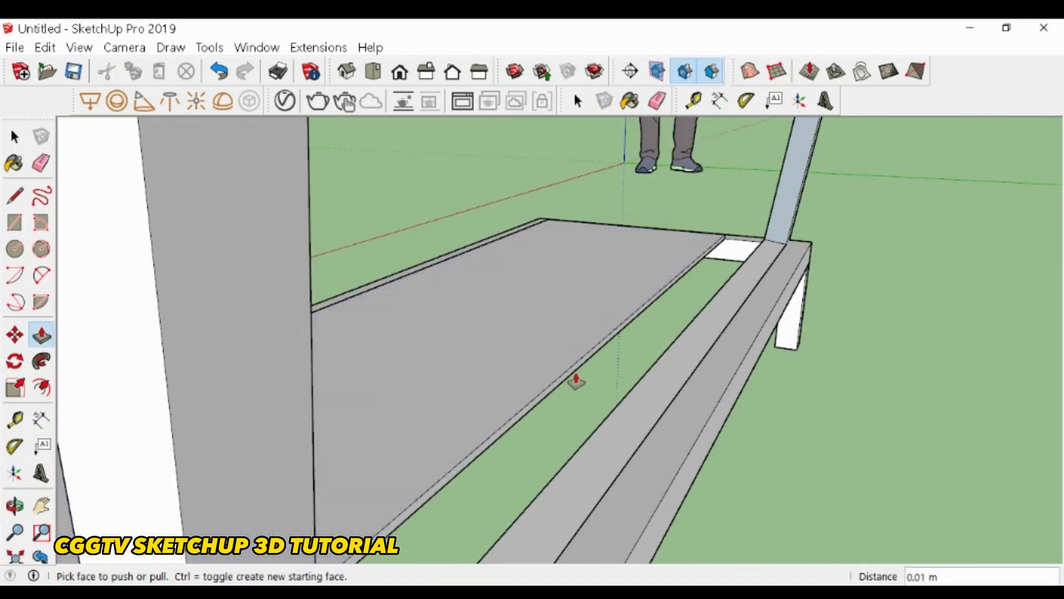
click(667, 361)
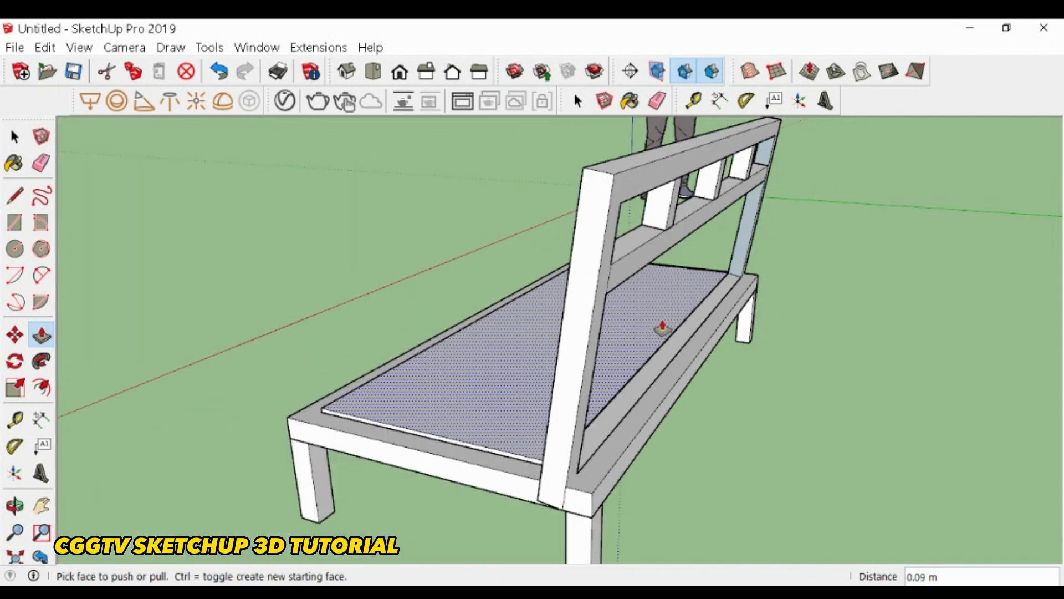
scroll(662, 328, down, 3)
click(663, 328)
click(707, 403)
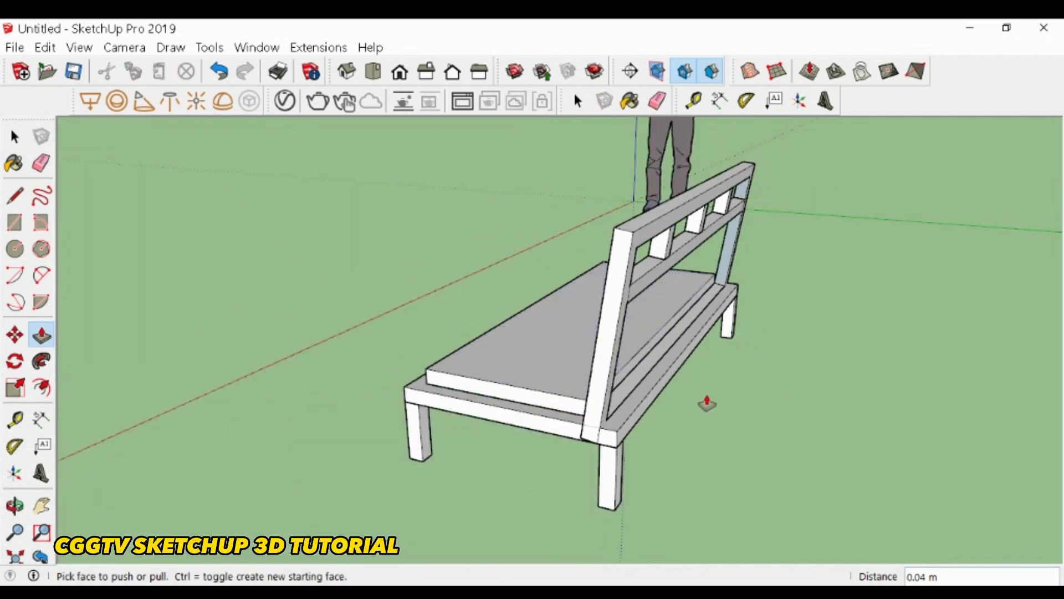
key(ctrl+z)
- Select the whole thin seat panel and make it a group
middle_drag(570, 378, 726, 364)
key(space)
drag(481, 252, 752, 415)
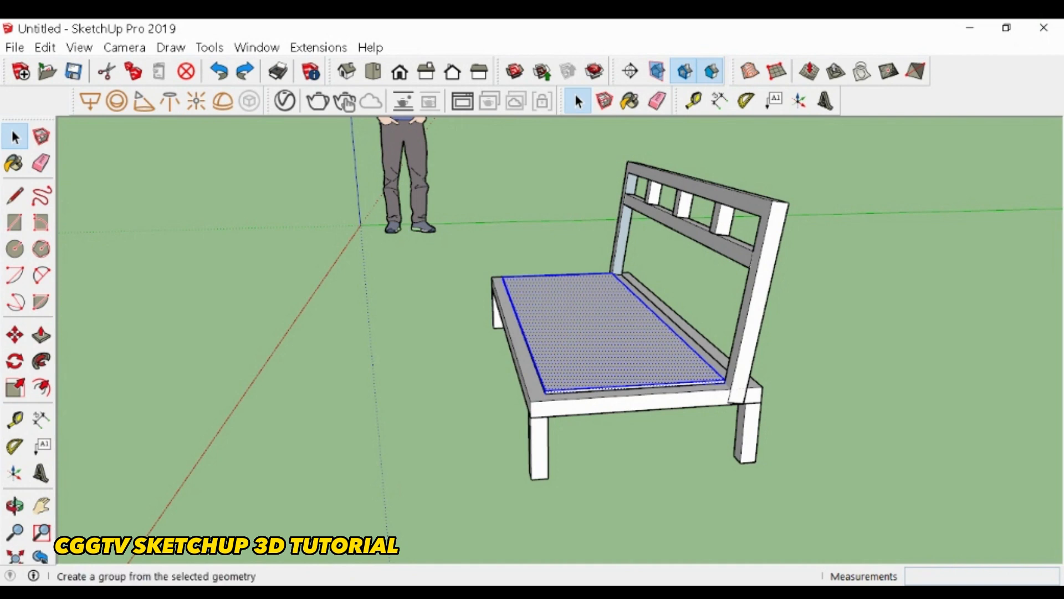
- Lower the seat panel by its own thickness so its top is flush with the seat frame
scroll(632, 301, up, 8)
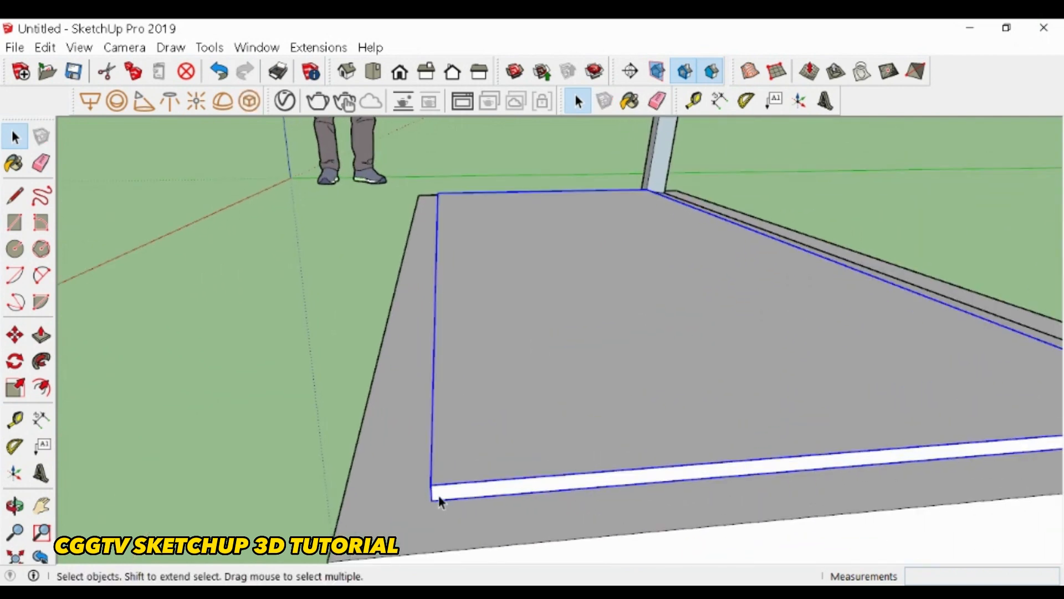
key(m)
click(433, 489)
middle_drag(644, 434, 783, 359)
scroll(513, 450, down, 6)
scroll(322, 300, up, 4)
middle_drag(442, 333, 911, 437)
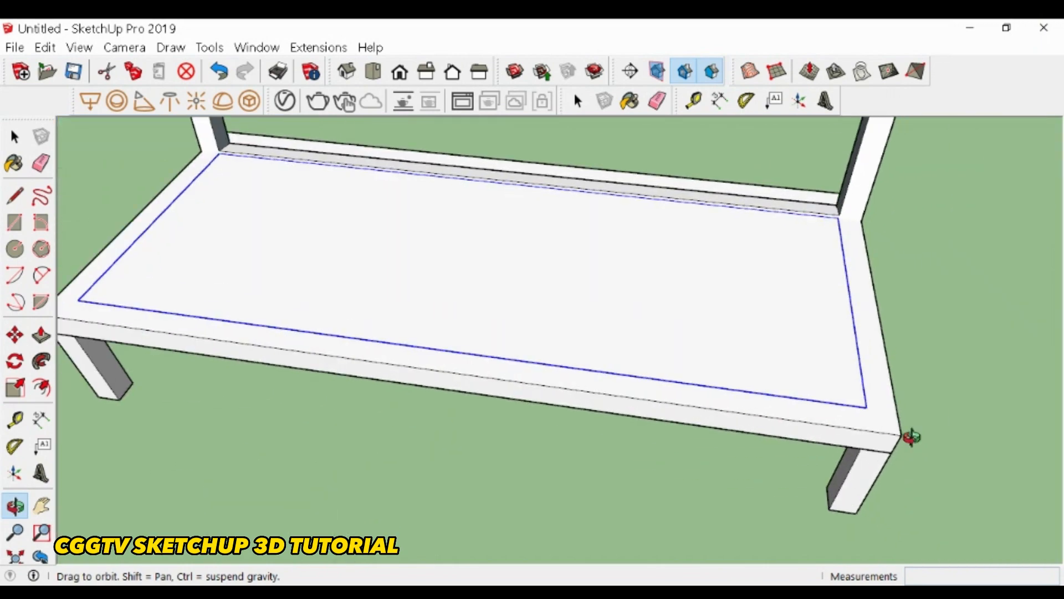
- Draw a rectangle on top of the seat frame's side rail, pull it up about 0.02 m and group it as a support bar
scroll(911, 436, up, 3)
scroll(864, 415, down, 3)
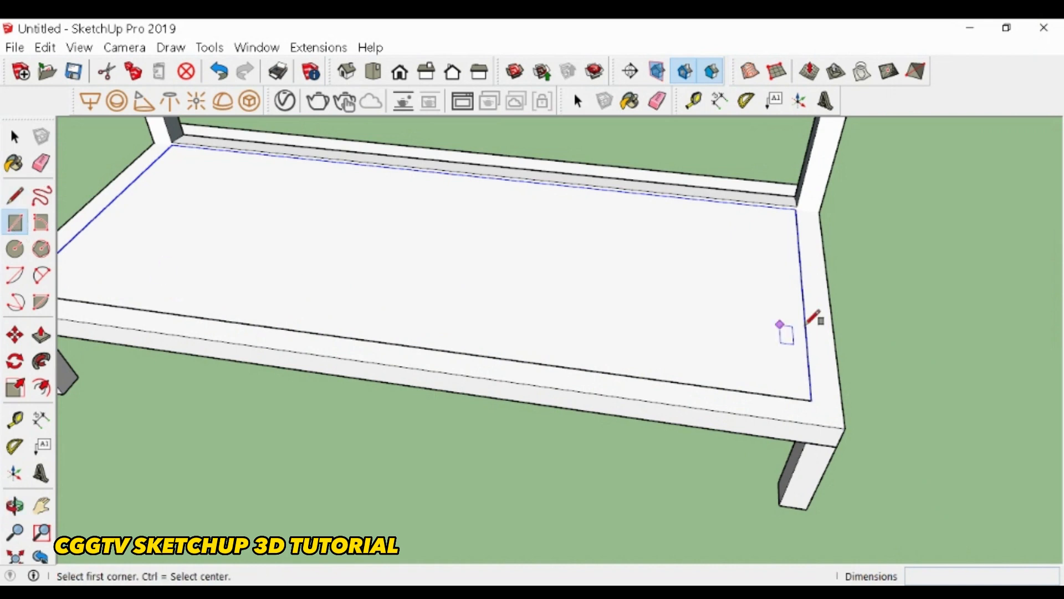
click(820, 224)
click(817, 424)
key(space)
key(p)
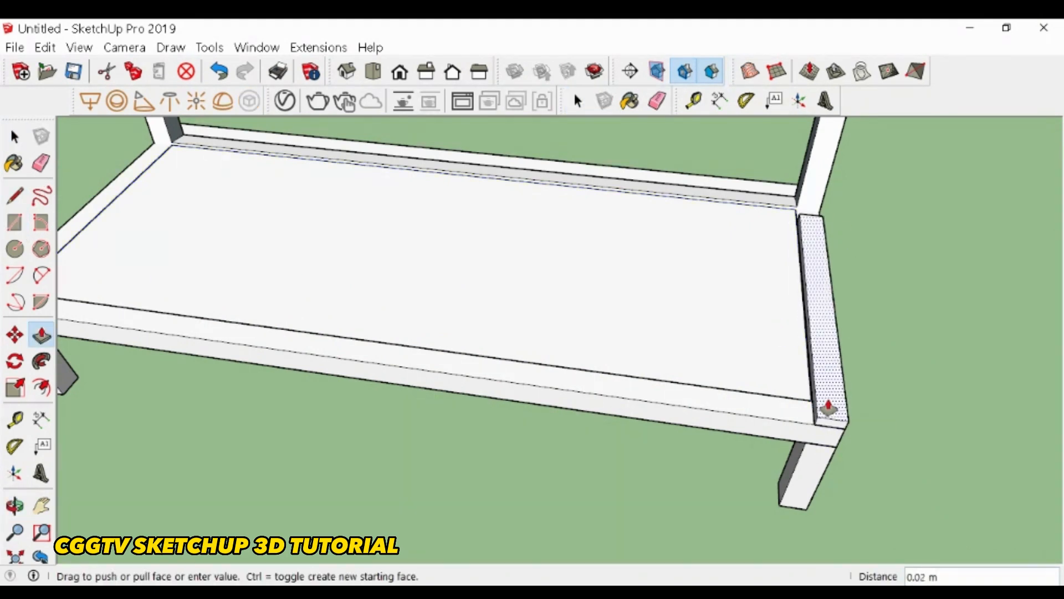
key(space)
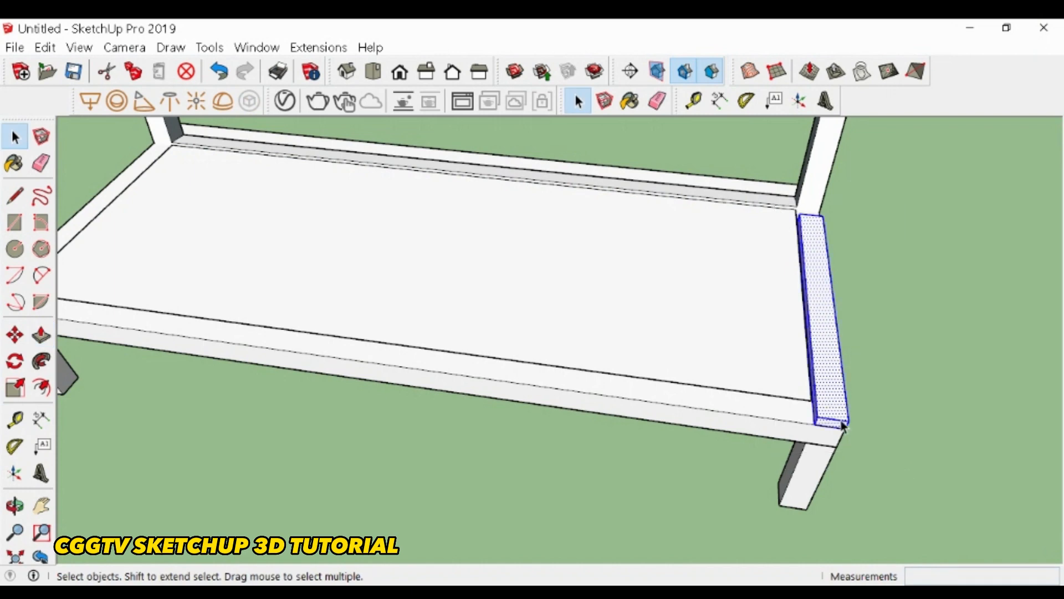
click(897, 275)
- Move the support bar from the side rail to the middle of the seat, underneath the panel
key(m)
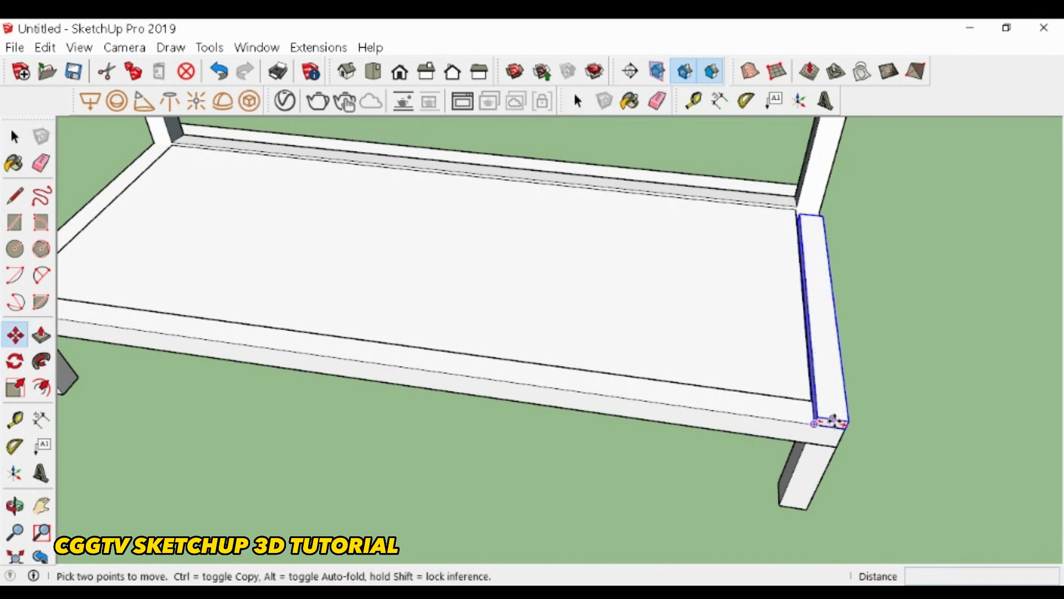
click(833, 421)
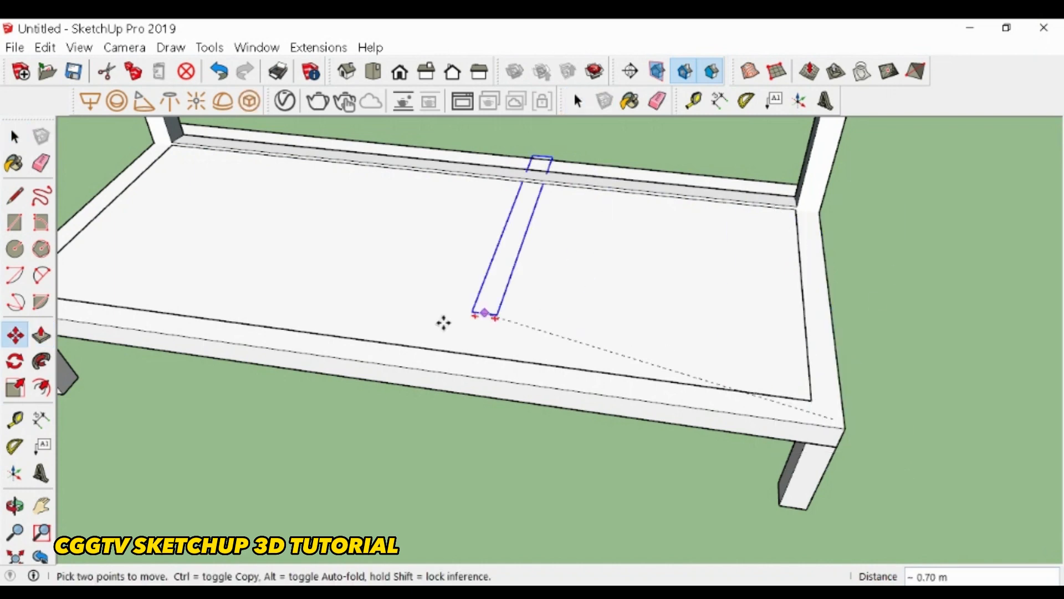
click(398, 344)
scroll(385, 361, up, 6)
middle_drag(394, 351, 687, 424)
scroll(563, 364, down, 8)
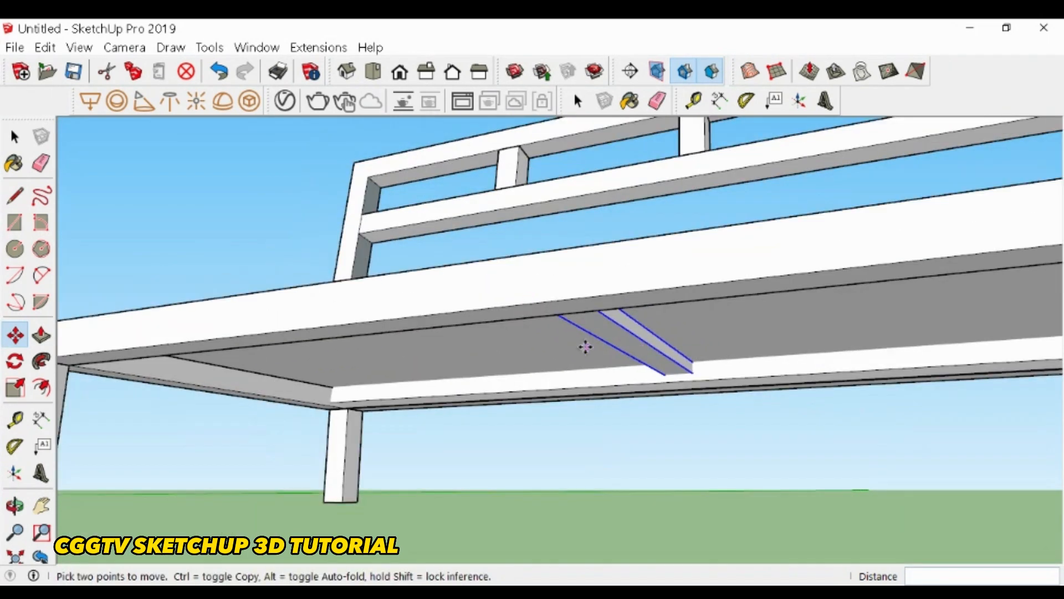
- Copy the middle support bar about 0.40 m along the underside of the panel towards one end of the seat
scroll(586, 346, down, 5)
click(561, 320)
key(ctrl)
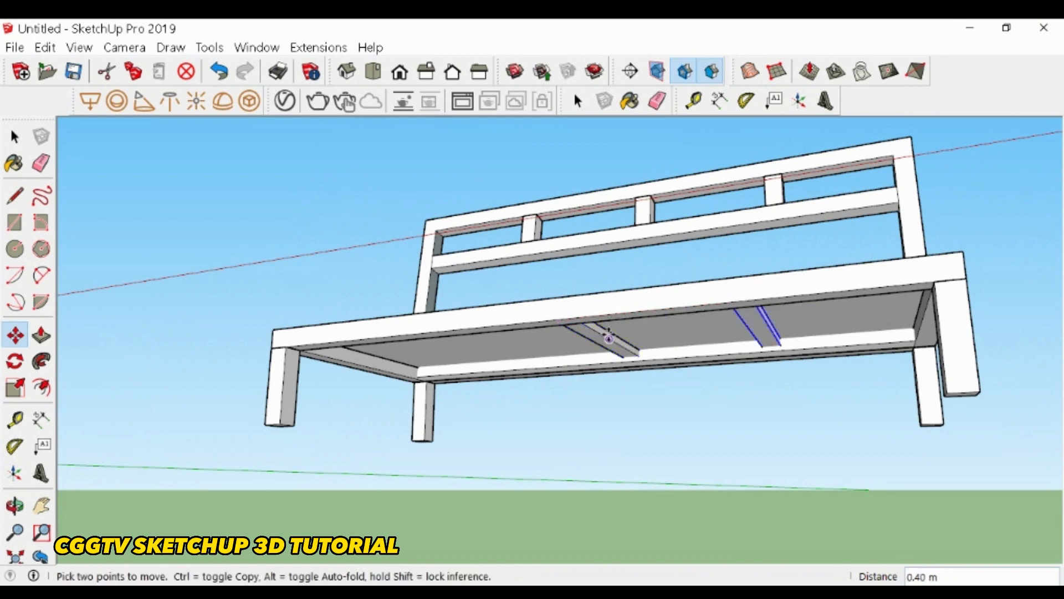
- Copy the middle support bar under the panel towards the opposite end of the seat as a third bar
key(space)
click(599, 338)
key(m)
click(768, 325)
key(ctrl)
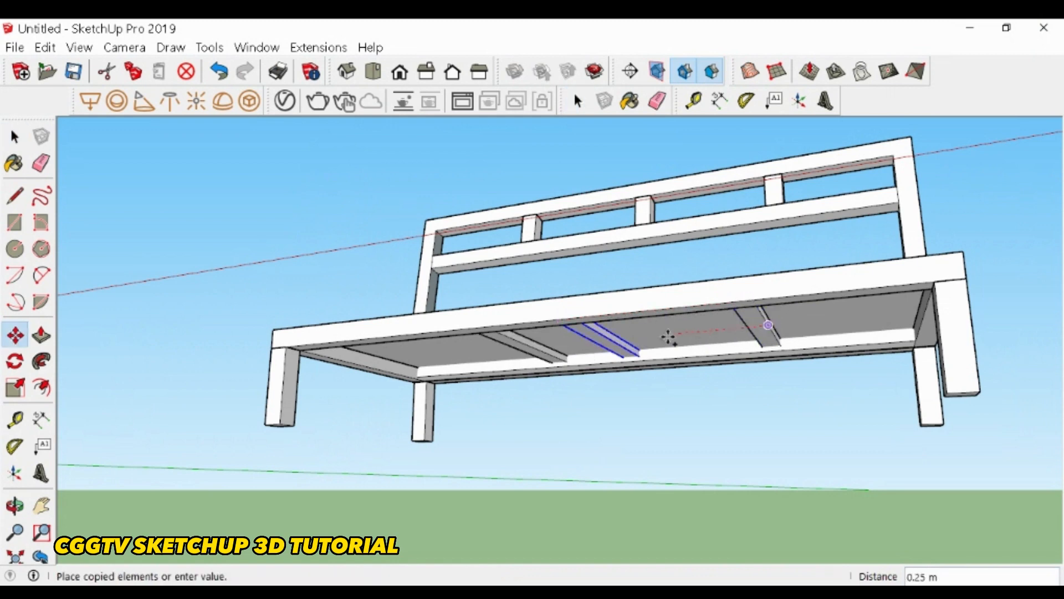
middle_drag(595, 330, 555, 358)
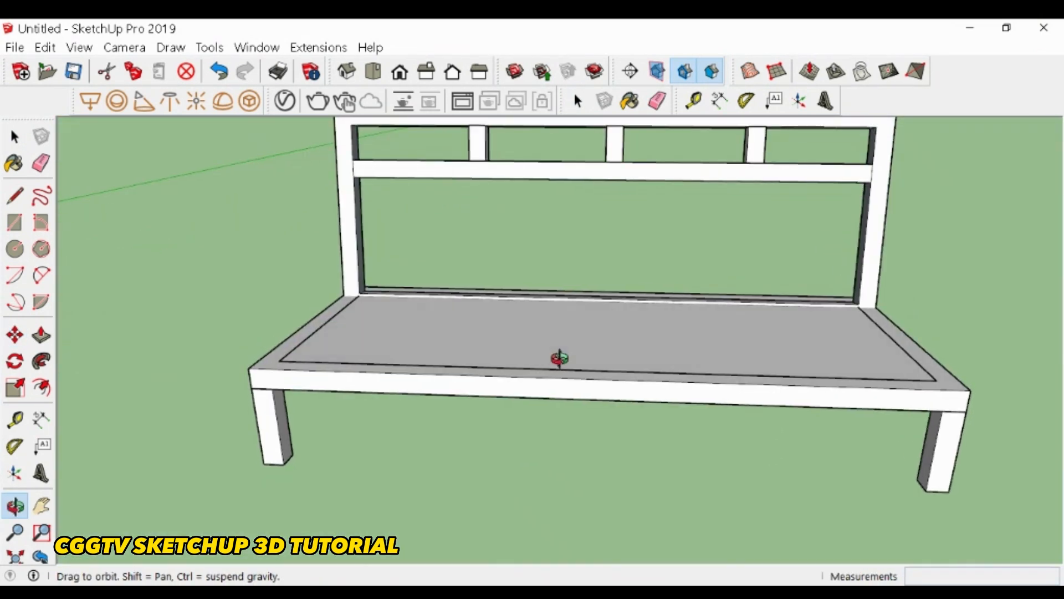
- Explode the sofa group into its separate seat and backrest parts
scroll(546, 356, down, 2)
click(516, 385)
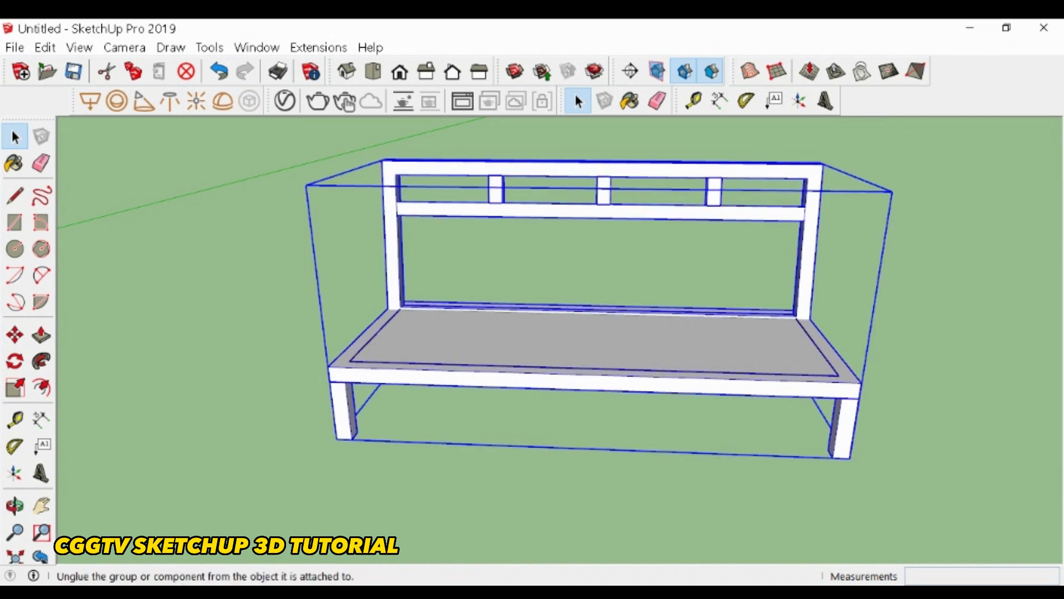
click(594, 188)
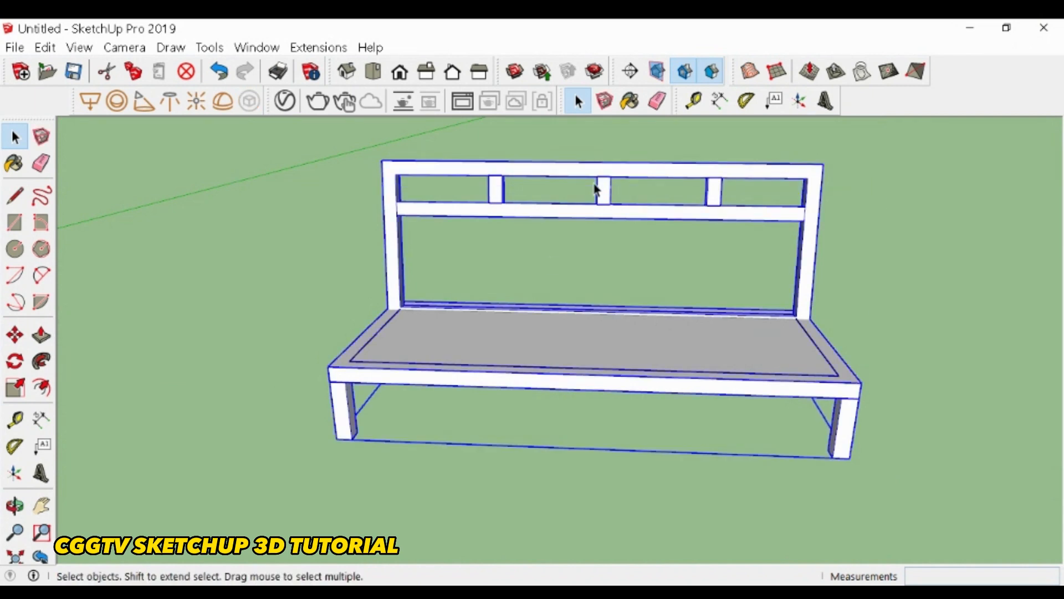
- Group the seat frame with its panel and support bars, and group this seat with the backrest
click(316, 346)
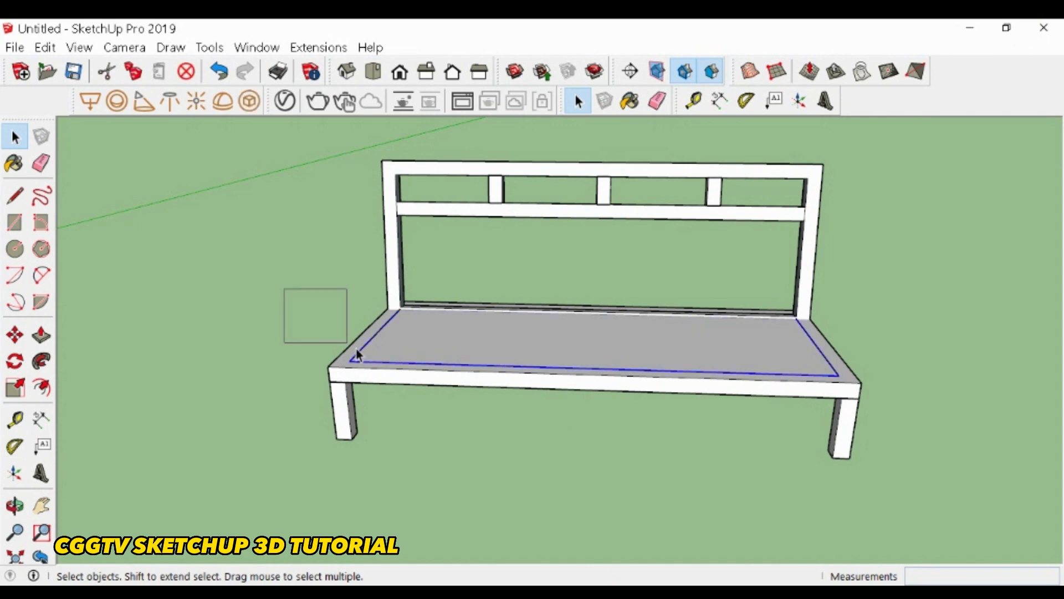
drag(900, 458, 900, 458)
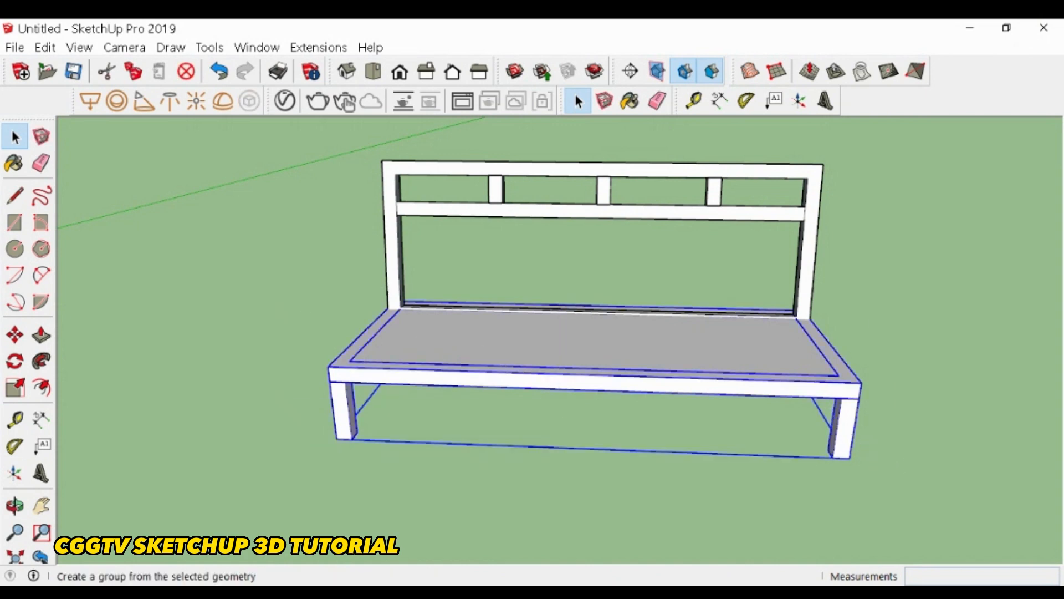
middle_drag(622, 337, 365, 330)
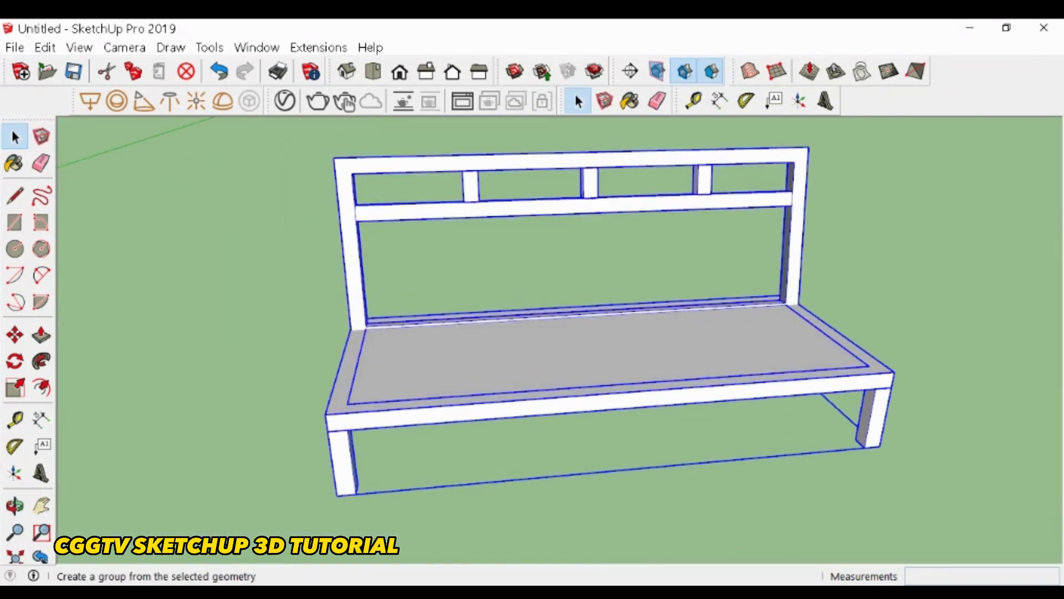
click(428, 419)
- Draw a rectangle of about 1.60 by 0.54 m over the seat top and pull it up 0.2 m as the cushion block
scroll(461, 378, up, 3)
middle_drag(466, 379, 308, 392)
click(300, 393)
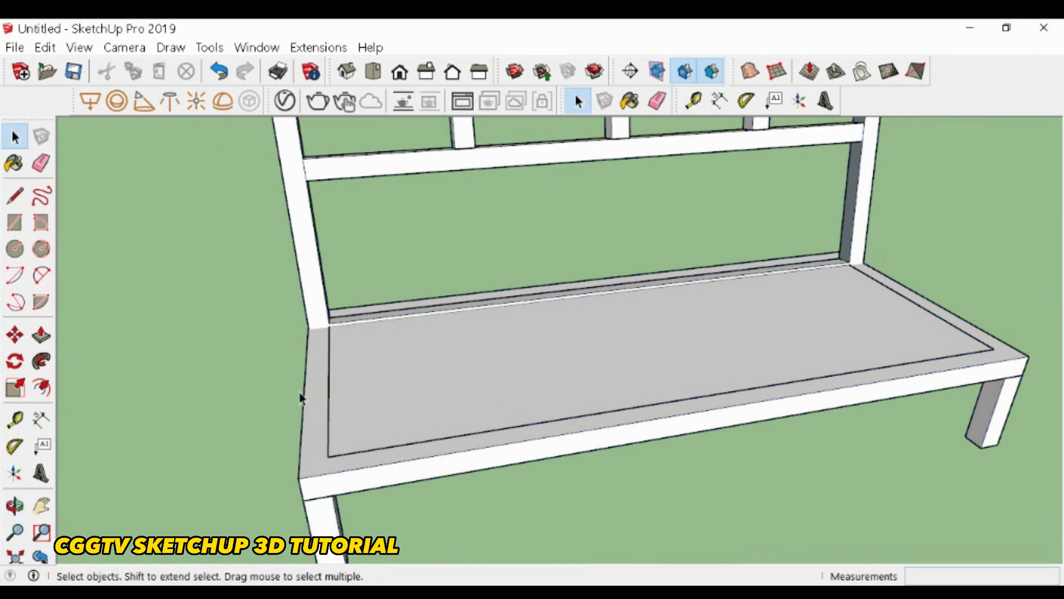
click(9, 225)
click(306, 338)
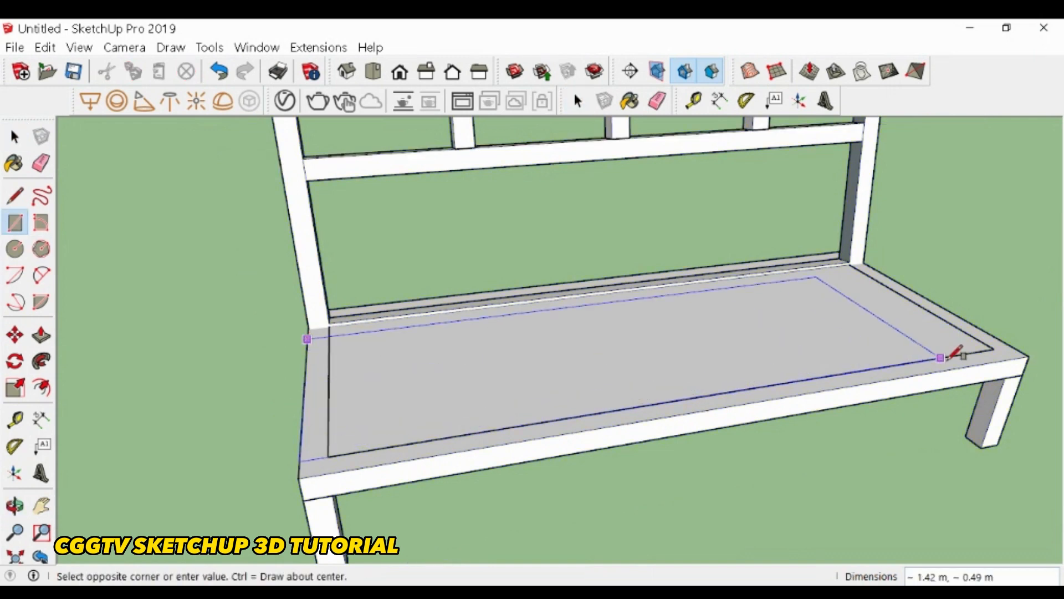
click(1029, 356)
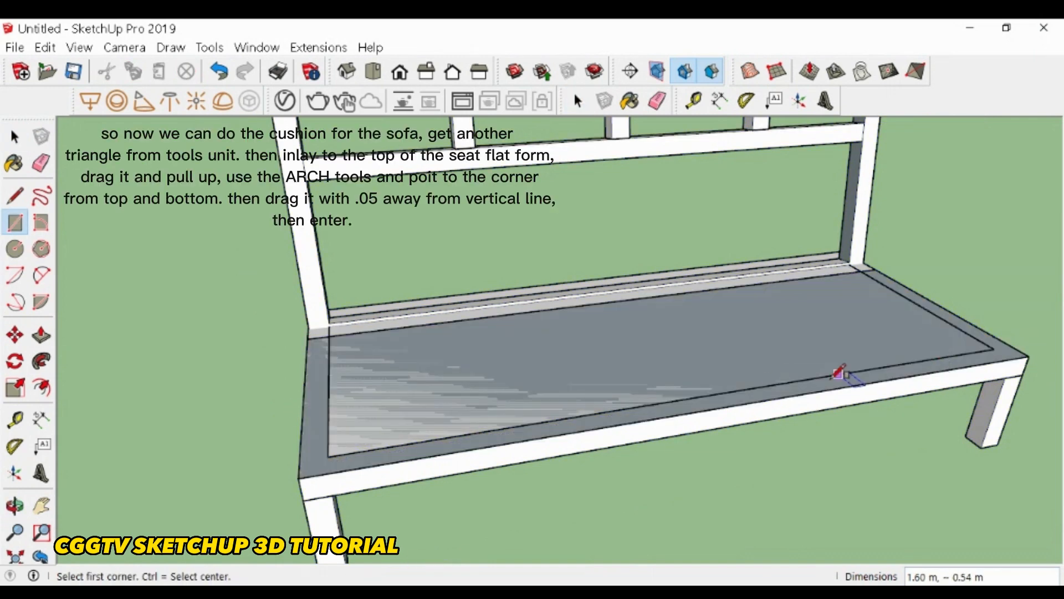
key(p)
click(582, 406)
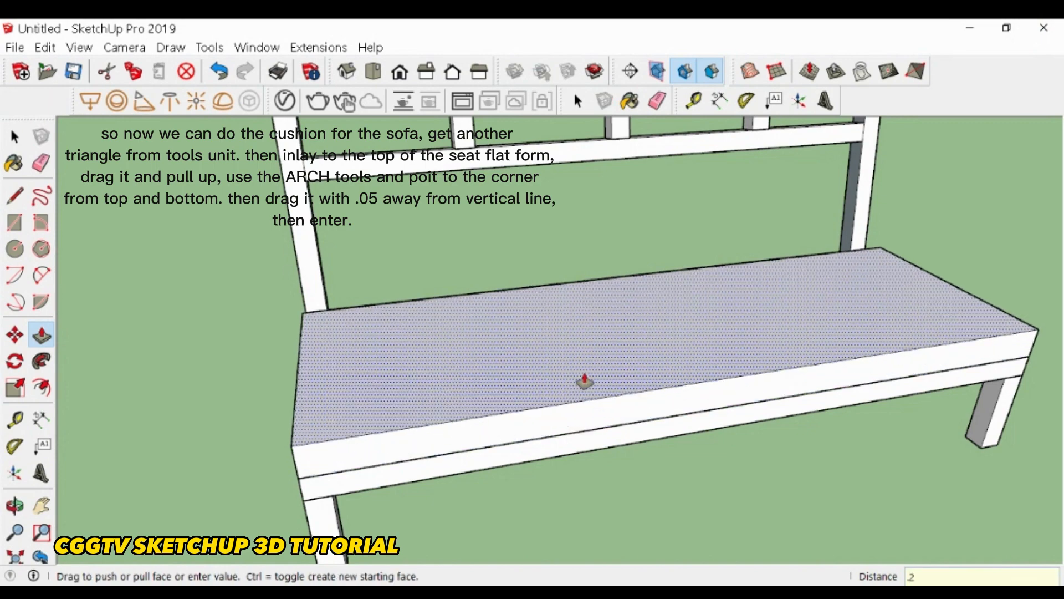
key(Return)
- Extend the cushion block's rear face about 0.05 m towards the backrest
scroll(571, 382, down, 5)
middle_drag(518, 387, 741, 385)
scroll(537, 420, up, 4)
middle_drag(537, 421, 682, 321)
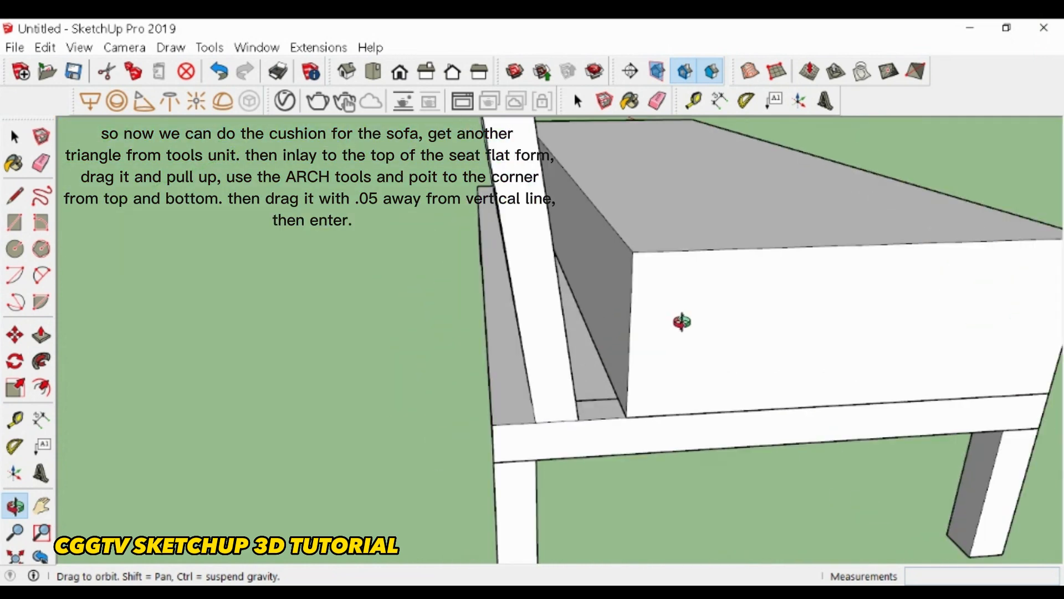
scroll(659, 323, up, 4)
key(p)
click(604, 326)
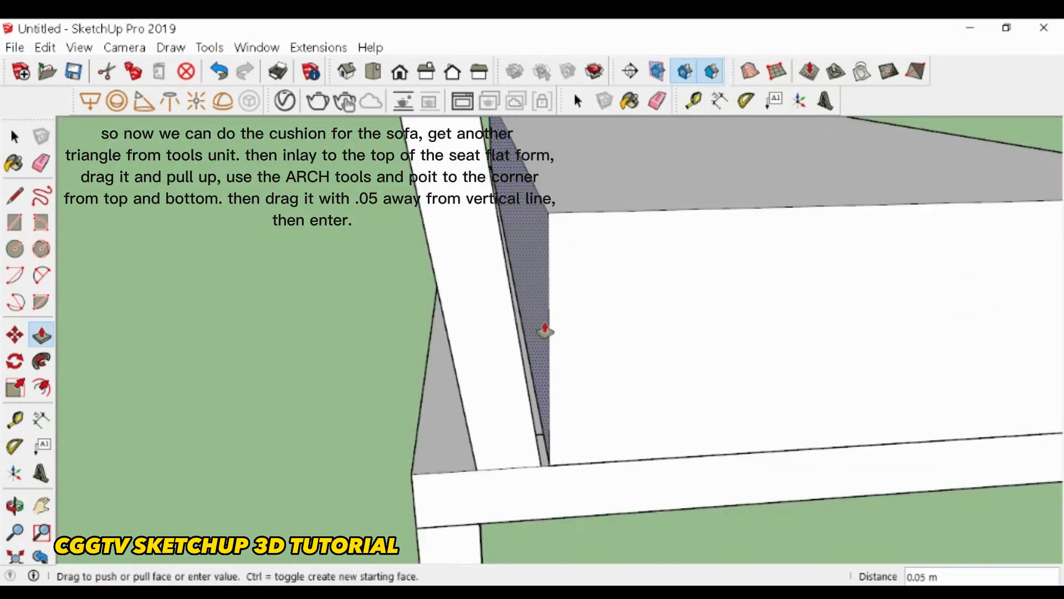
key(Return)
- Draw a two-point arc bulging outward along the vertical edge at the cushion block's front corner
scroll(545, 330, down, 5)
middle_drag(632, 385, 870, 333)
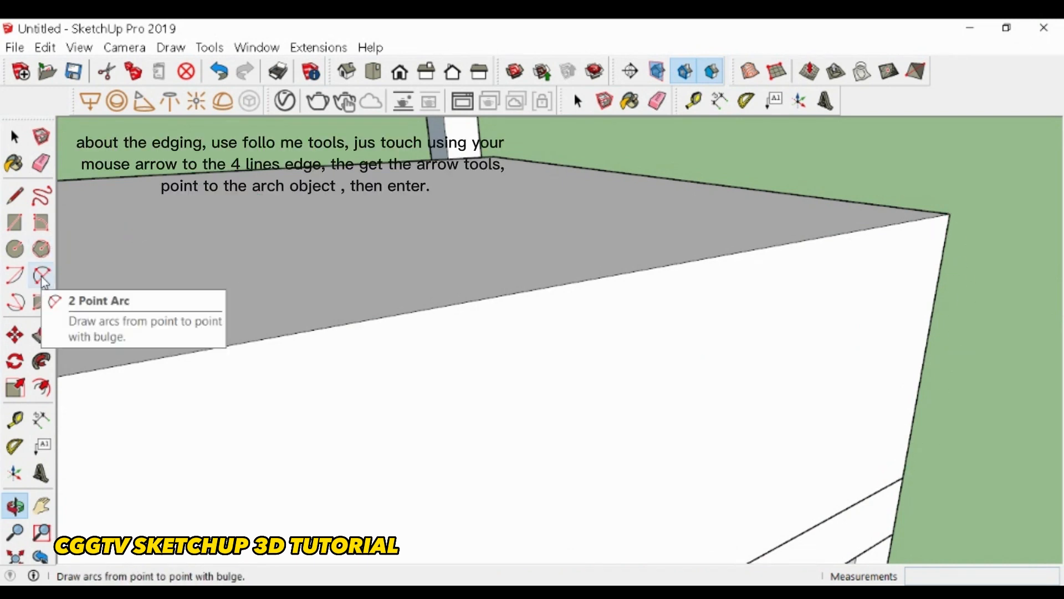
click(39, 282)
click(949, 213)
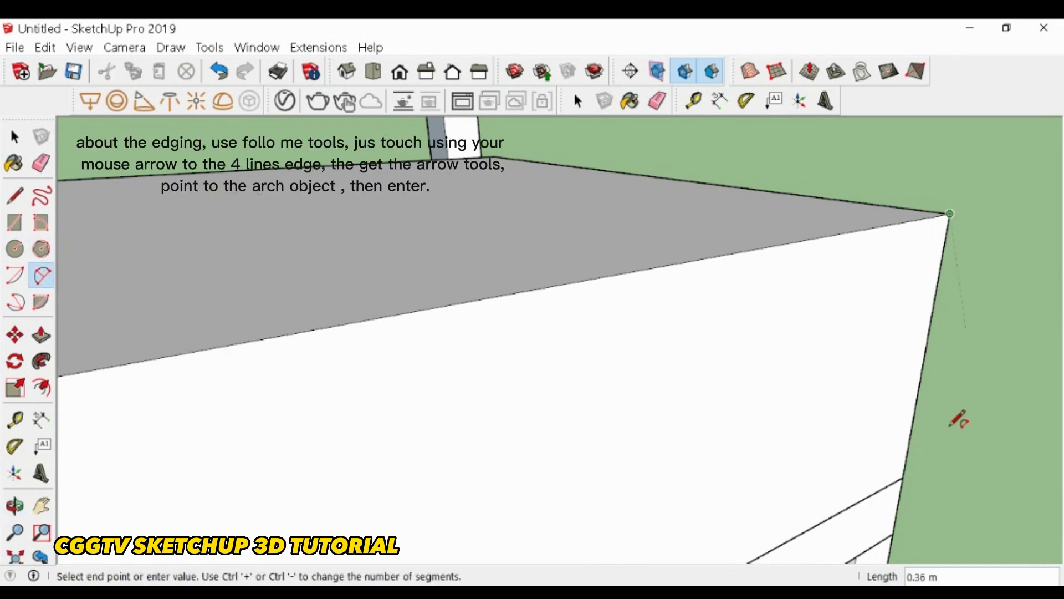
click(903, 477)
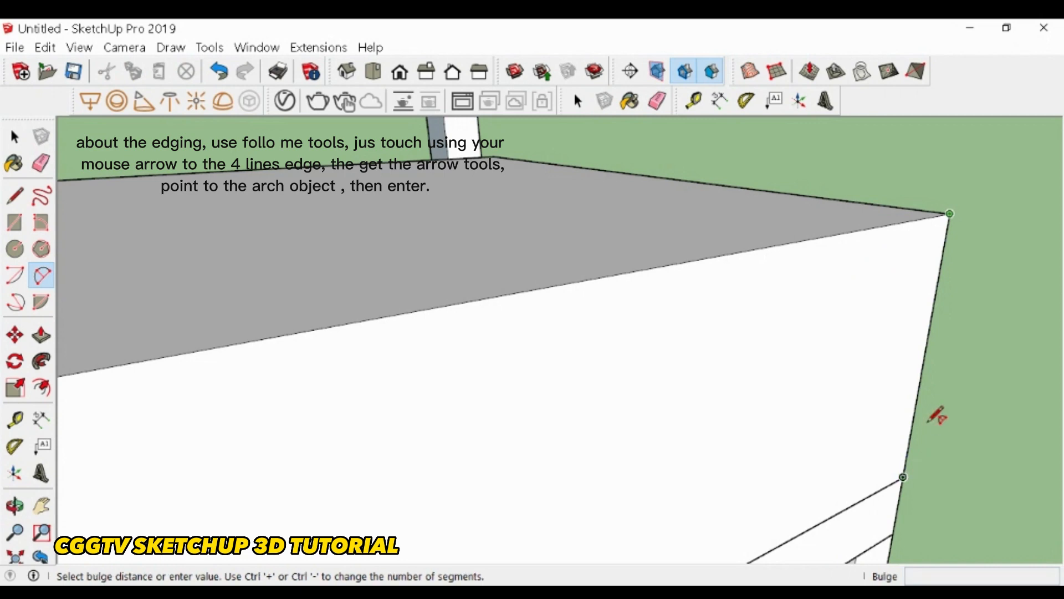
click(945, 353)
- Sweep the arc profile around the cushion's four top edges with Follow Me to round its sides
middle_drag(923, 371, 475, 221)
key(space)
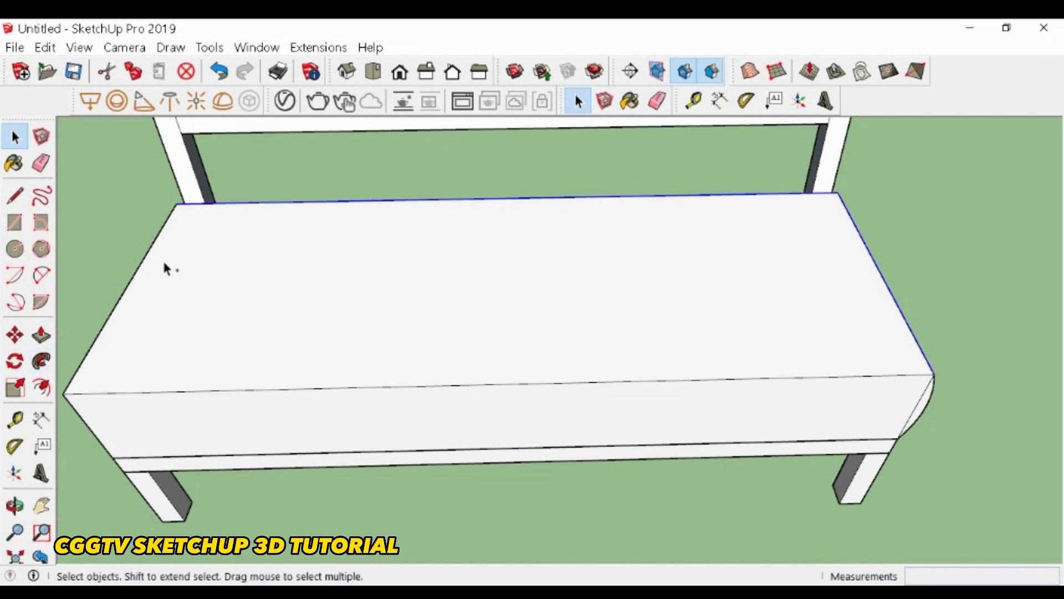
ctrl+click(257, 389)
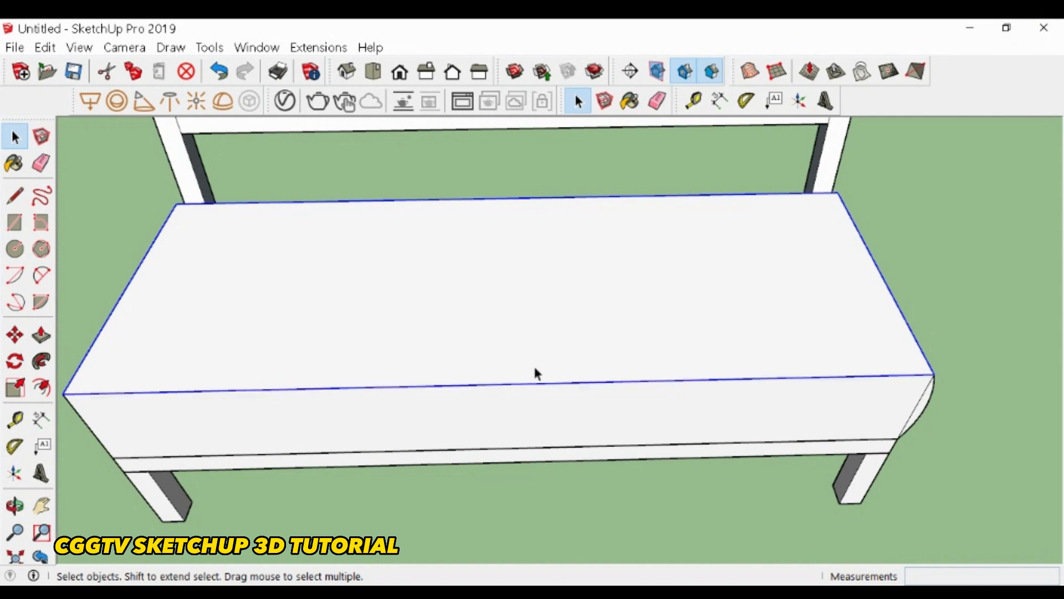
click(42, 363)
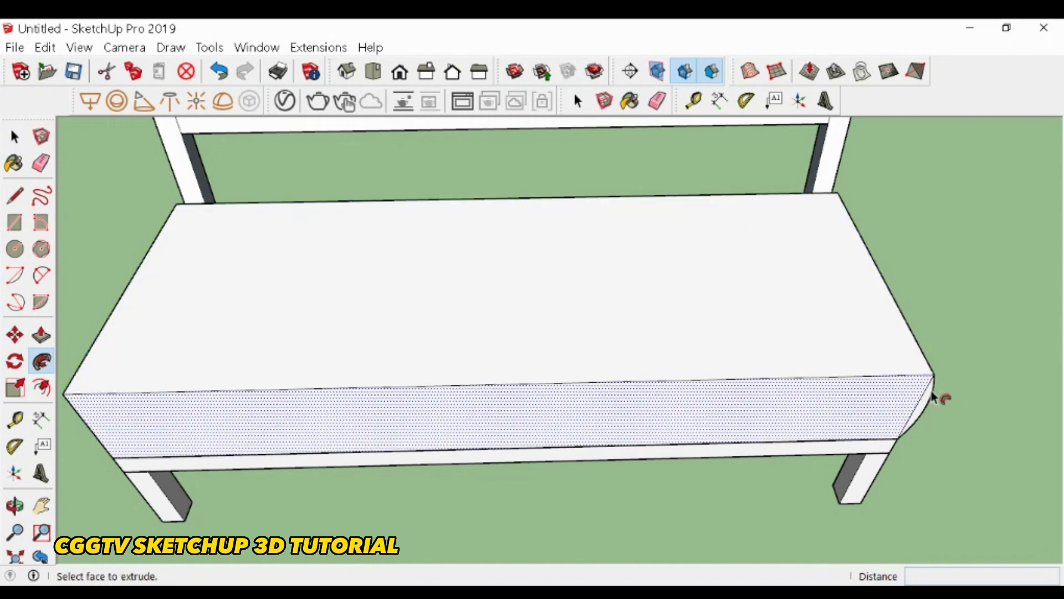
click(920, 407)
- Group all the geometry of the rounded cushion
middle_drag(790, 405, 385, 298)
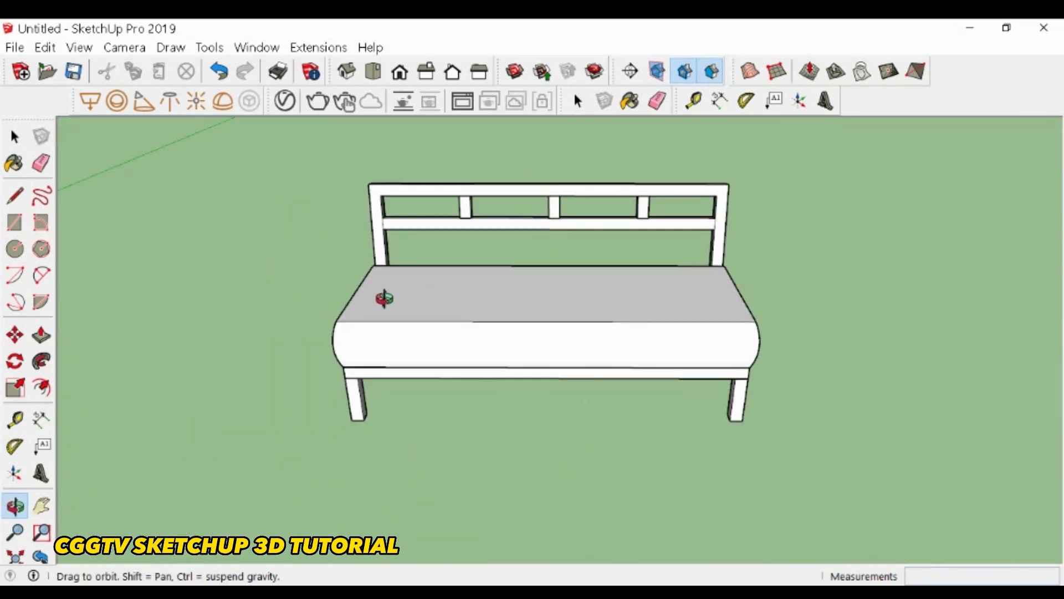
drag(278, 250, 599, 304)
drag(840, 383, 841, 383)
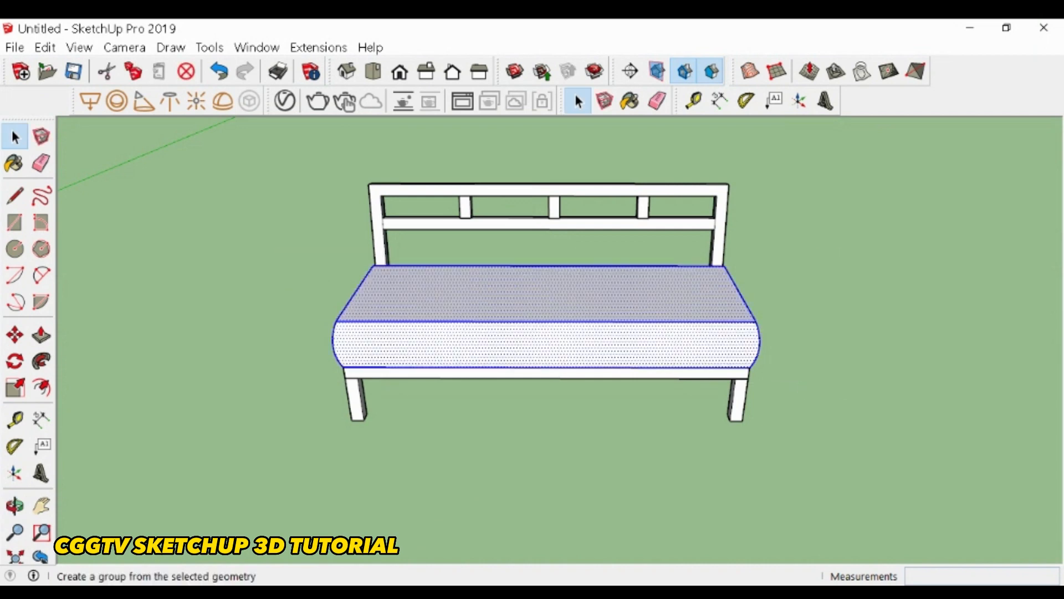
- Scale the cushion group down vertically from its top face to make it thinner
scroll(443, 351, up, 3)
middle_drag(444, 351, 358, 312)
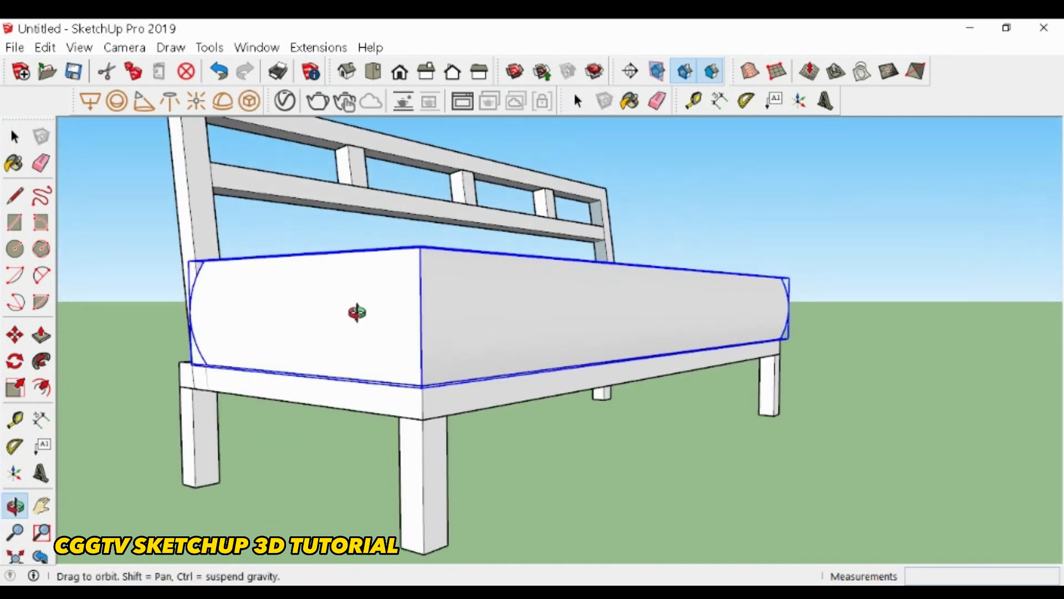
scroll(463, 285, up, 1)
middle_drag(462, 285, 370, 364)
middle_drag(547, 268, 435, 363)
scroll(444, 362, down, 3)
scroll(524, 284, up, 1)
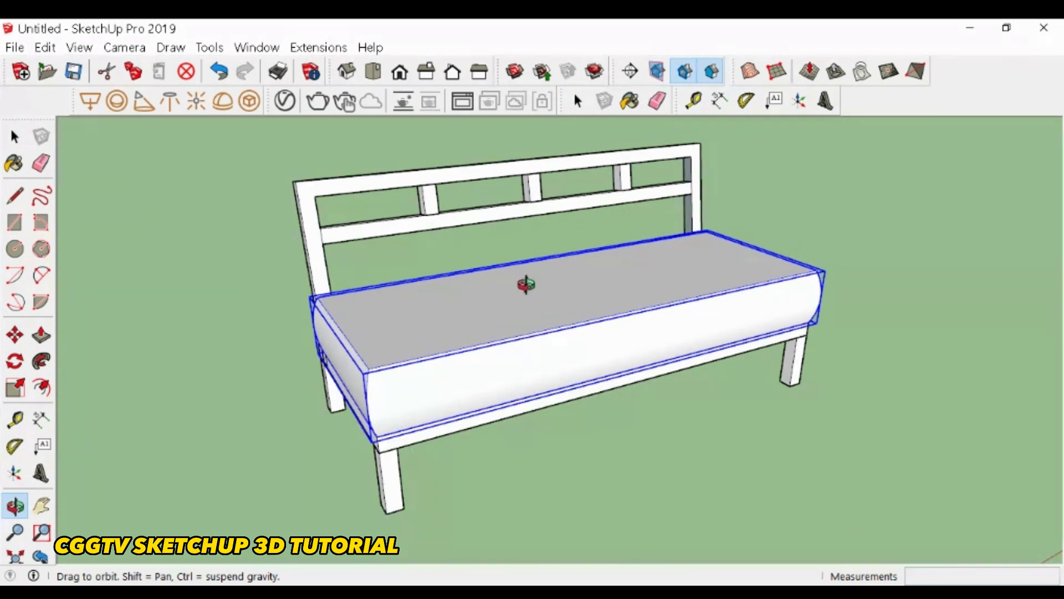
scroll(526, 284, up, 1)
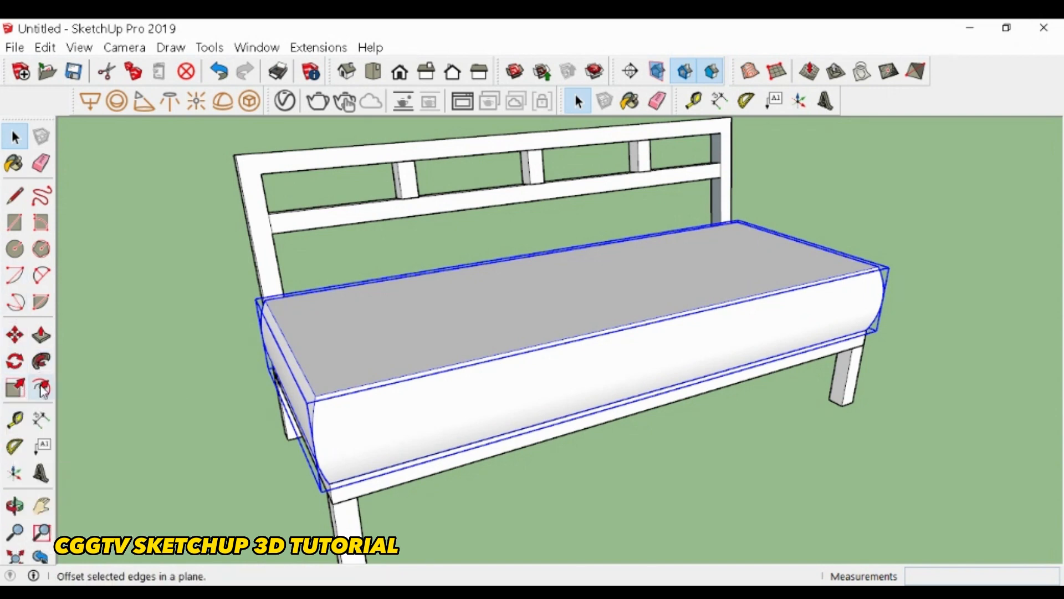
click(13, 391)
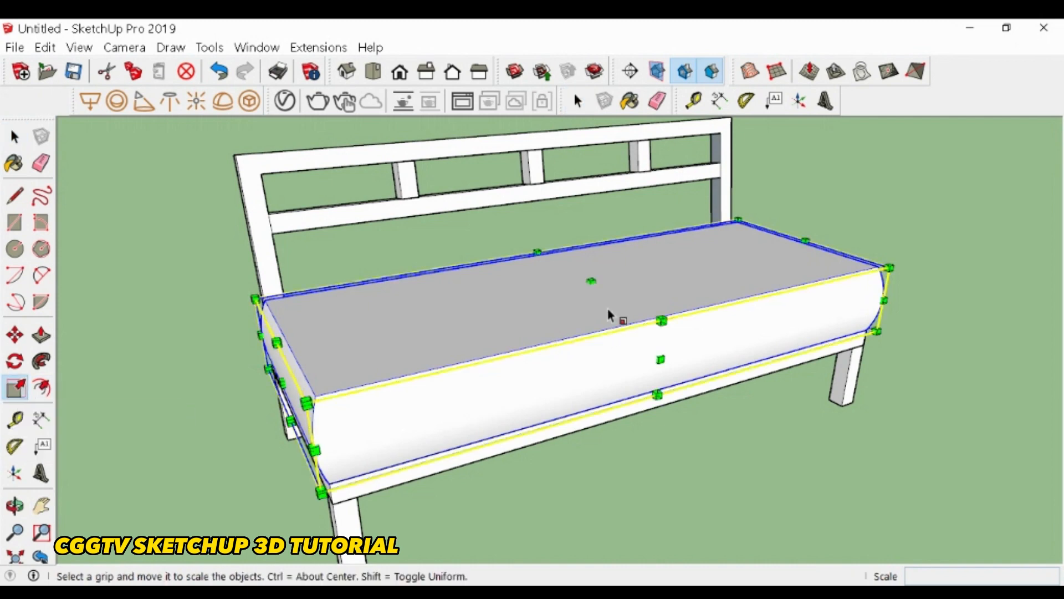
drag(591, 280, 618, 302)
key(o)
drag(435, 250, 677, 297)
key(space)
click(706, 411)
- Copy the whole sofa with its cushion about 2.80 m along the red axis
middle_drag(573, 351, 690, 407)
scroll(689, 407, down, 5)
key(space)
drag(269, 220, 659, 429)
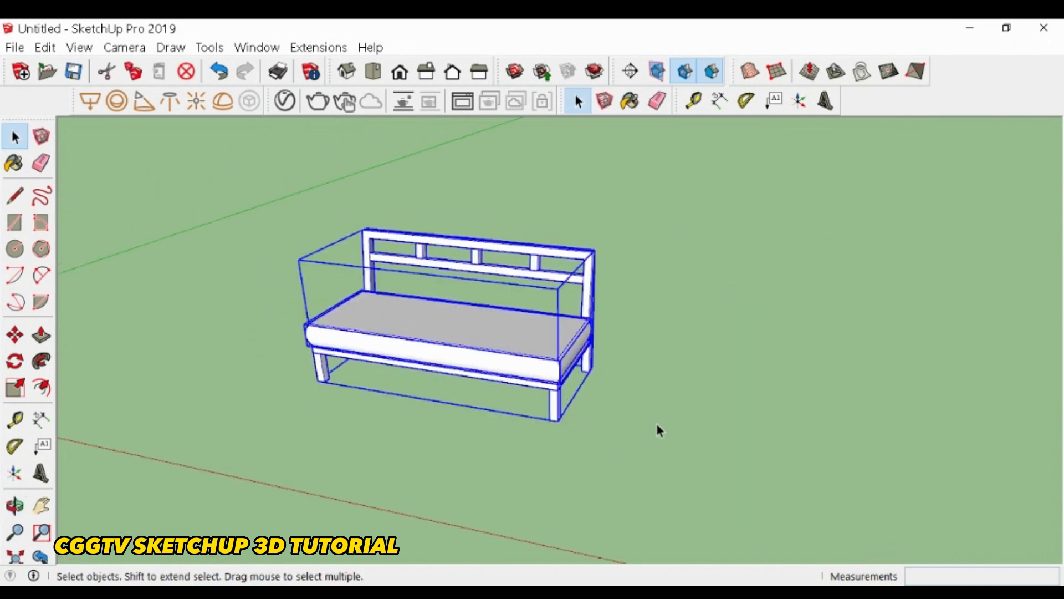
scroll(659, 429, down, 1)
key(m)
click(389, 388)
key(ctrl)
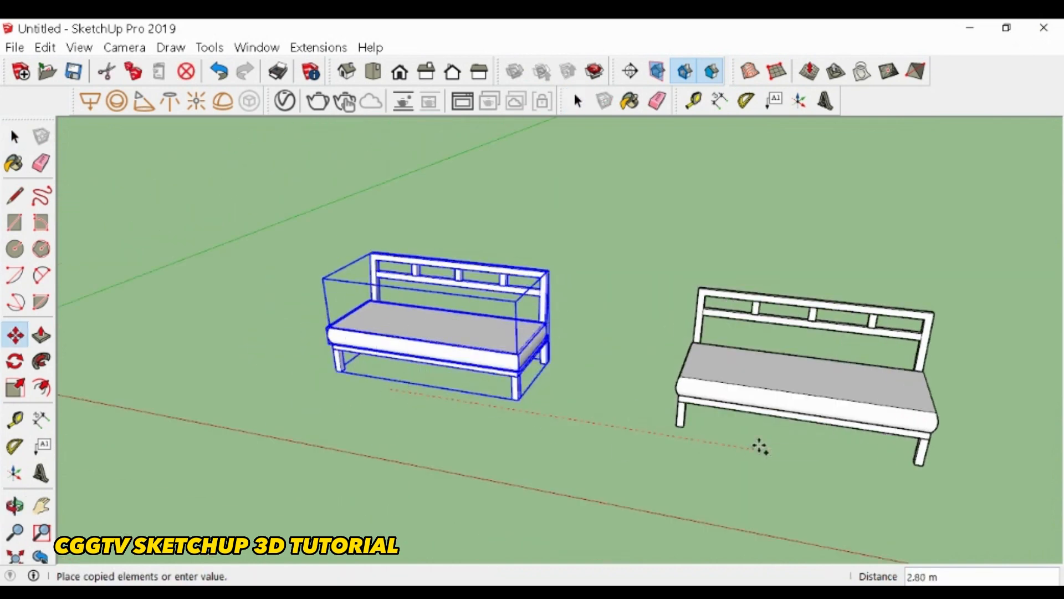
click(760, 447)
key(space)
- Move the copied sofa's cushion off its seat to a spot behind the backrest
scroll(849, 435, up, 5)
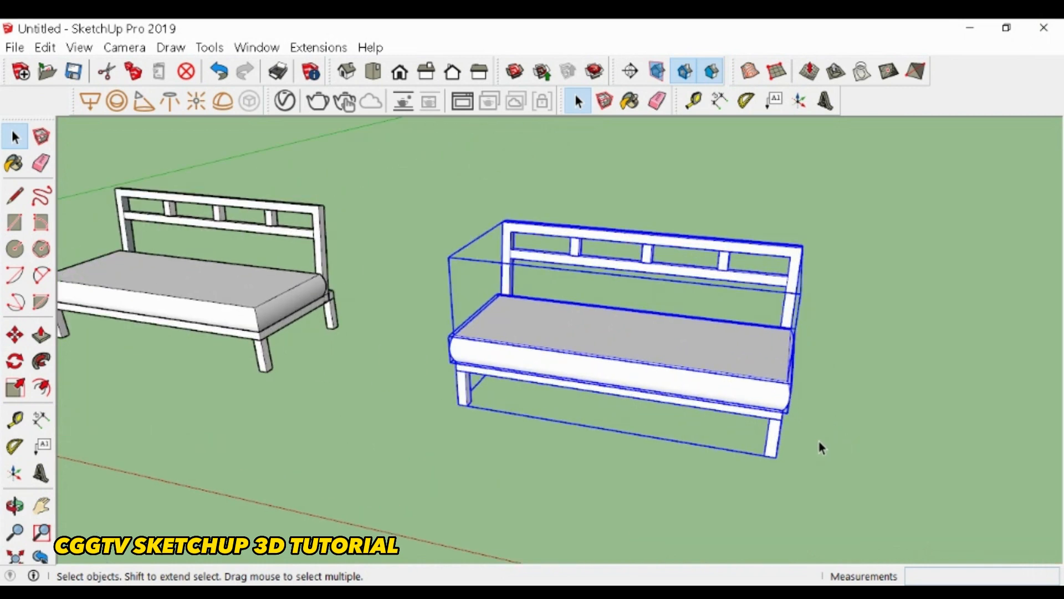
scroll(815, 447, up, 1)
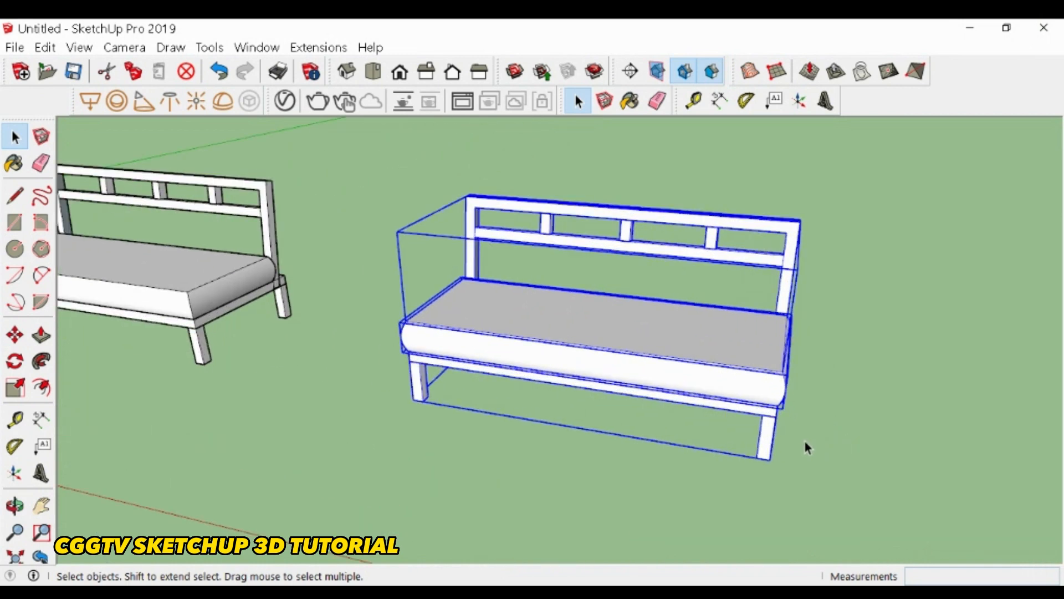
click(643, 383)
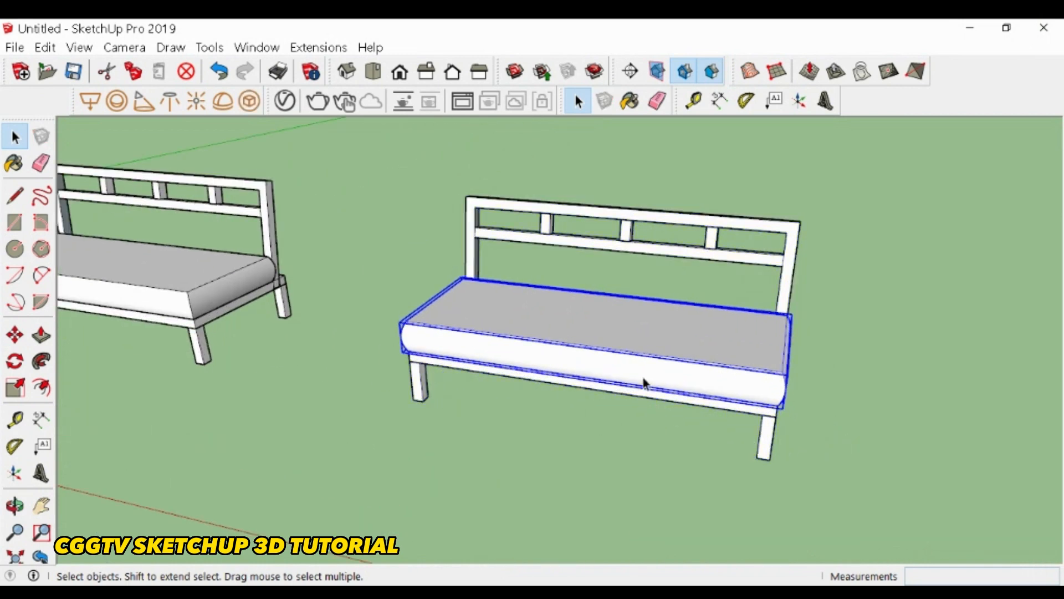
key(m)
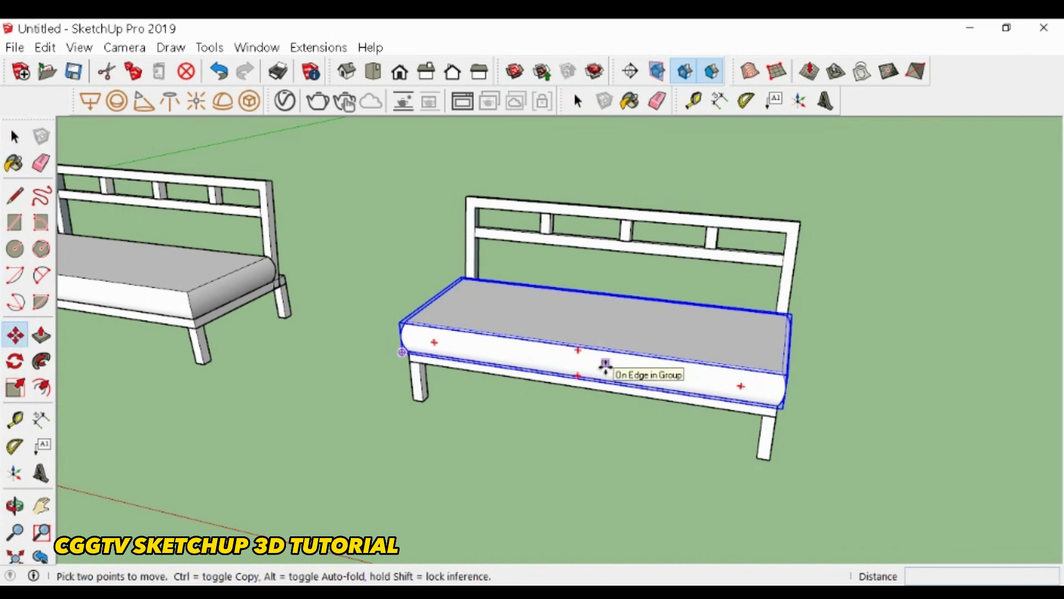
click(605, 367)
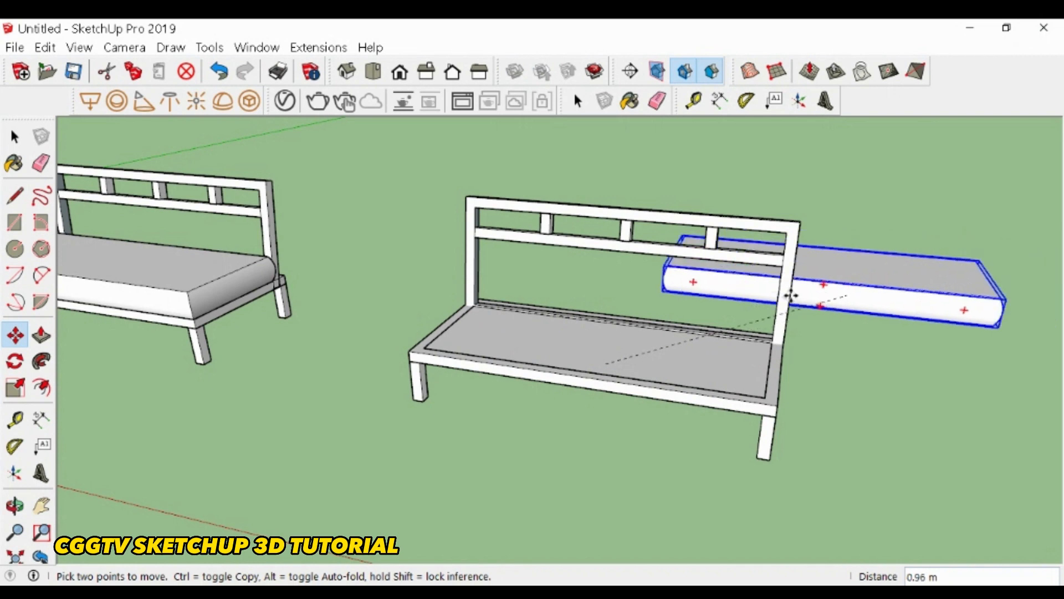
click(653, 277)
key(space)
- Explode the copied sofa's frame group into separate seat and backrest parts
click(597, 363)
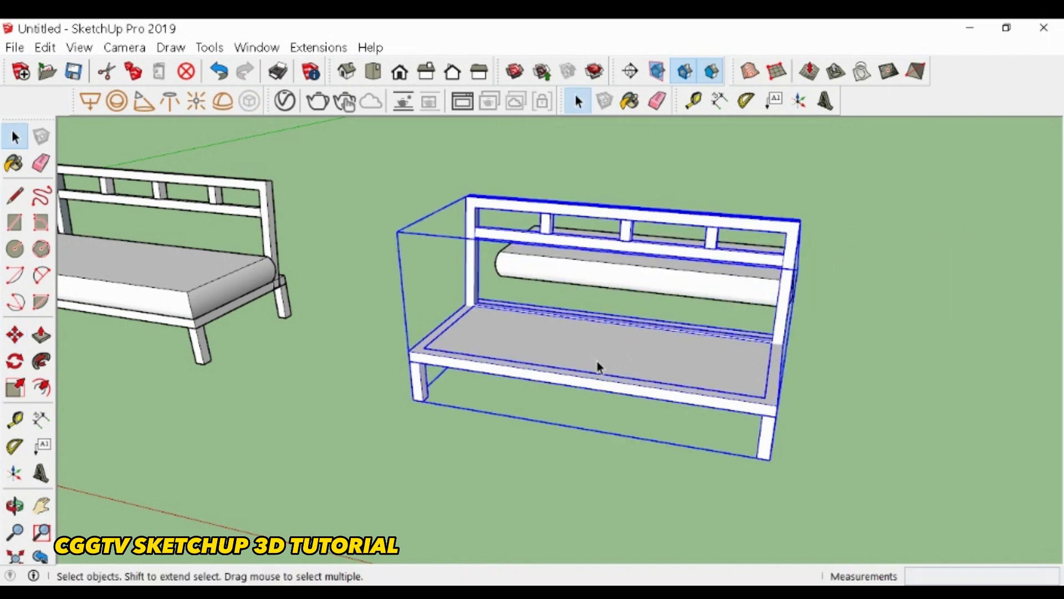
right_click(597, 361)
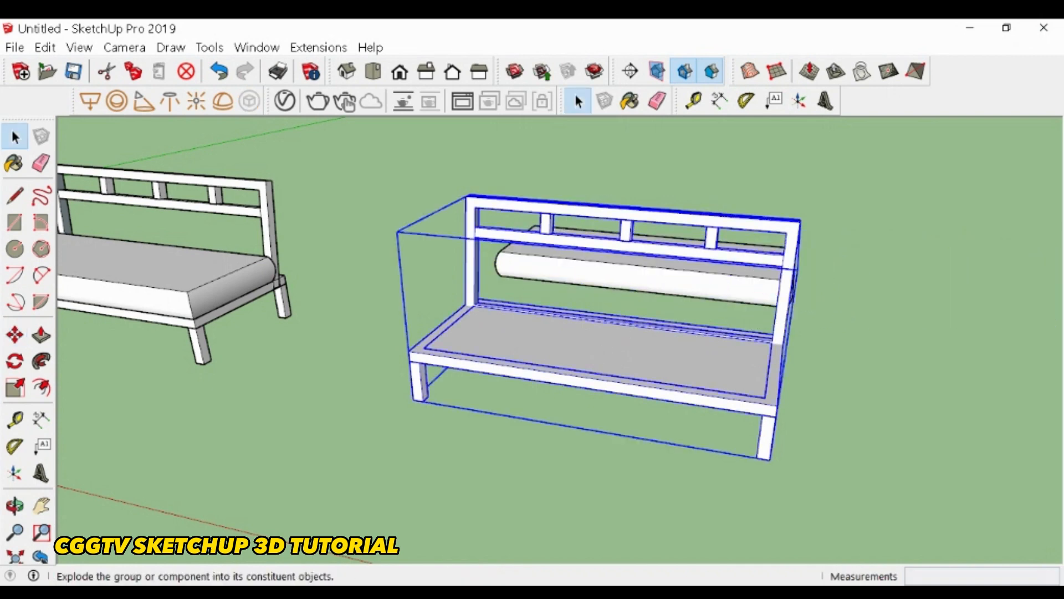
click(669, 162)
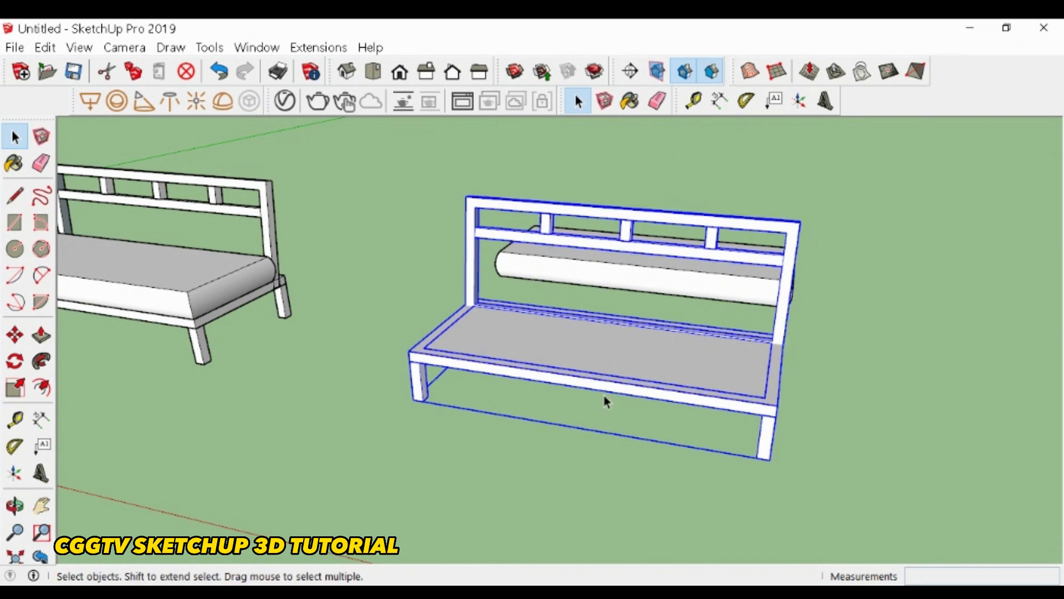
- Explode the copied sofa's seat group into its frame, panel and support bars
scroll(606, 388, up, 5)
scroll(548, 409, down, 1)
click(566, 365)
scroll(565, 365, down, 2)
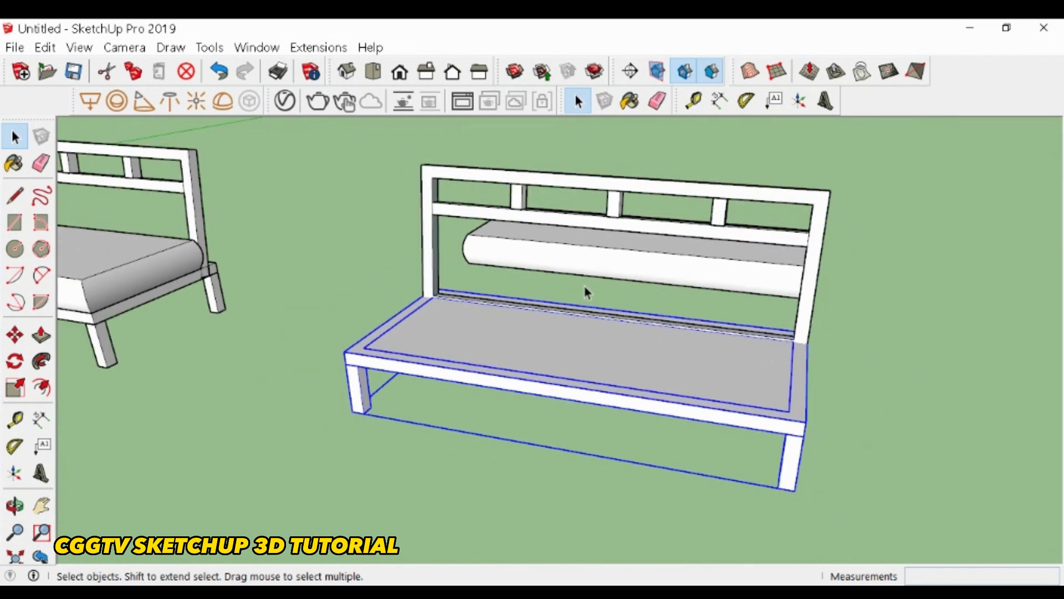
scroll(606, 230, up, 2)
right_click(483, 420)
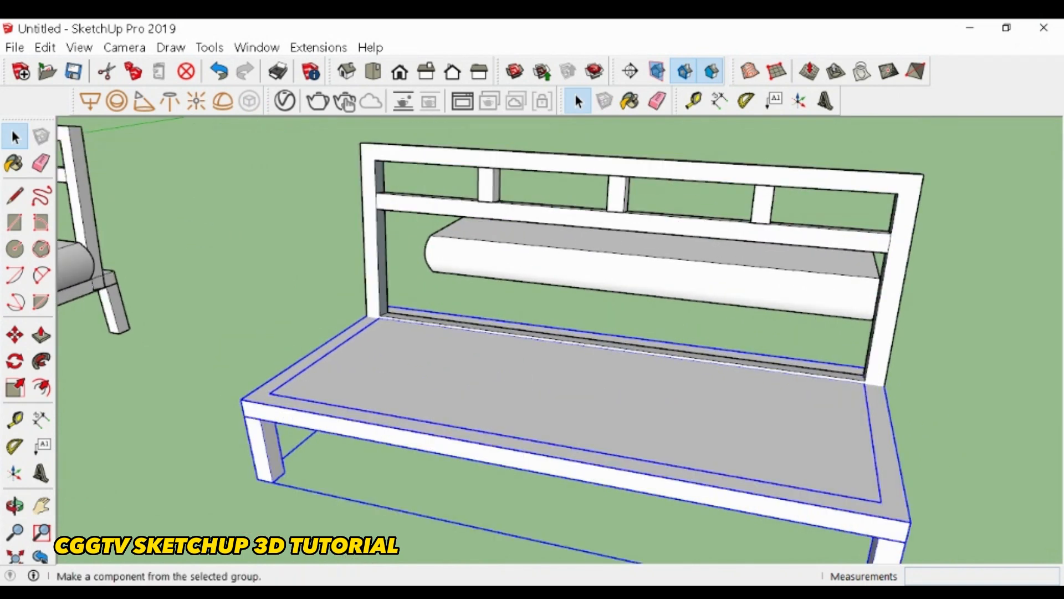
click(456, 337)
click(324, 463)
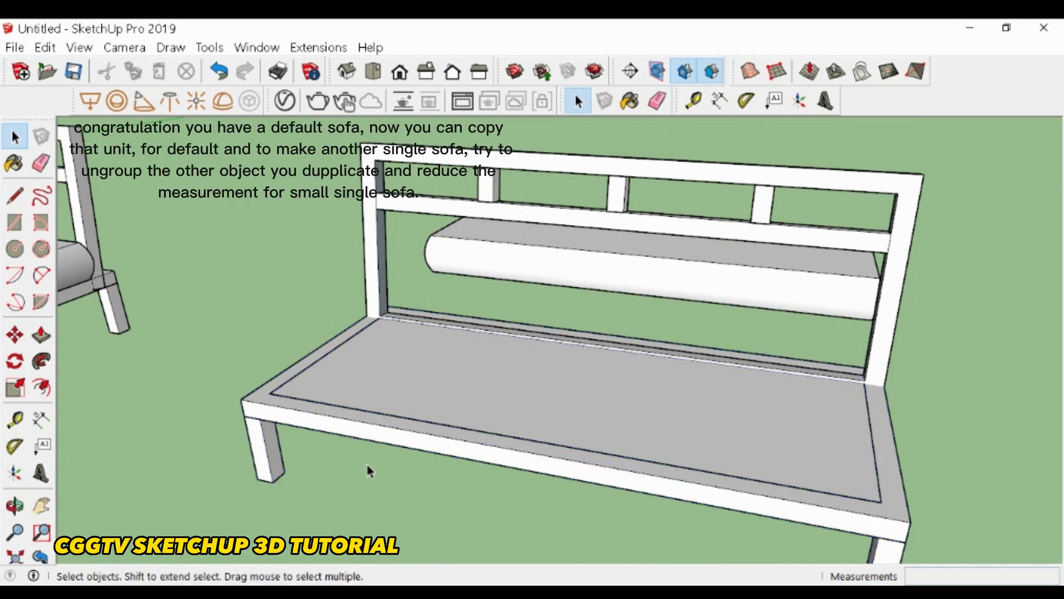
- Delete the middle and left support bars beneath the copied seat's panel
middle_drag(517, 407, 571, 219)
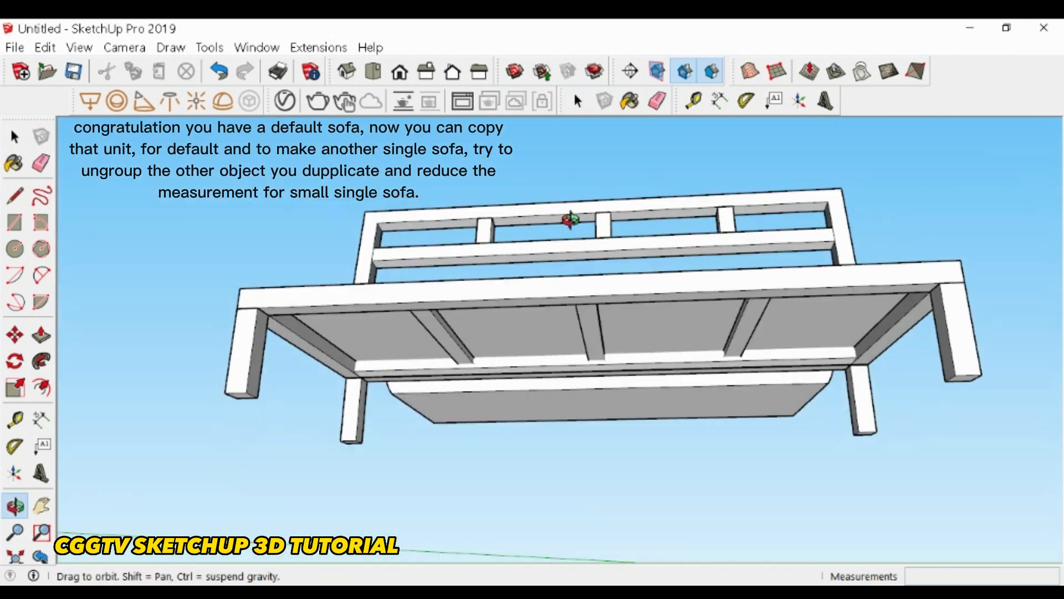
click(534, 330)
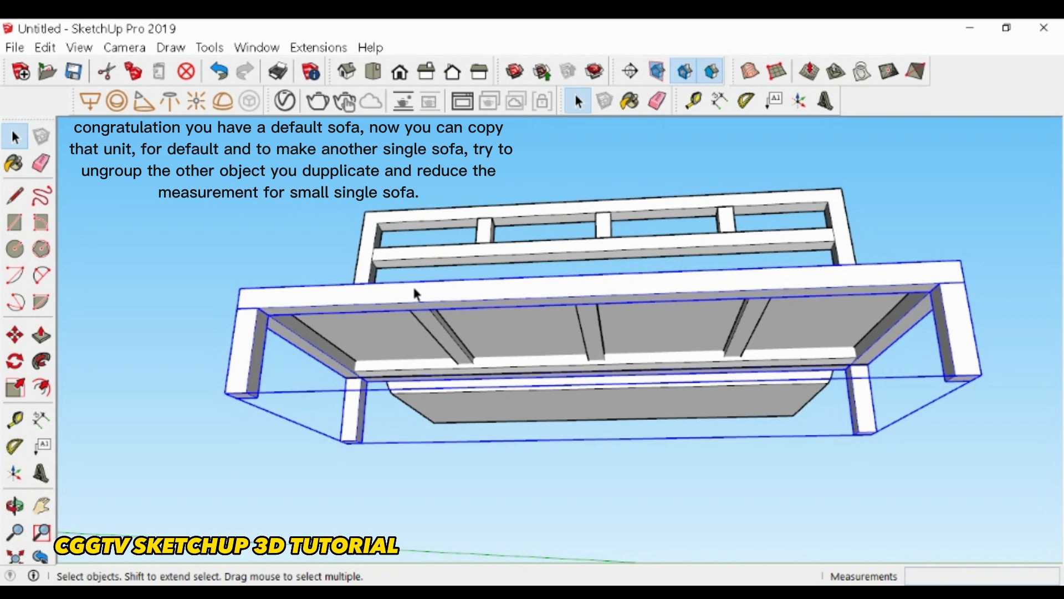
click(172, 410)
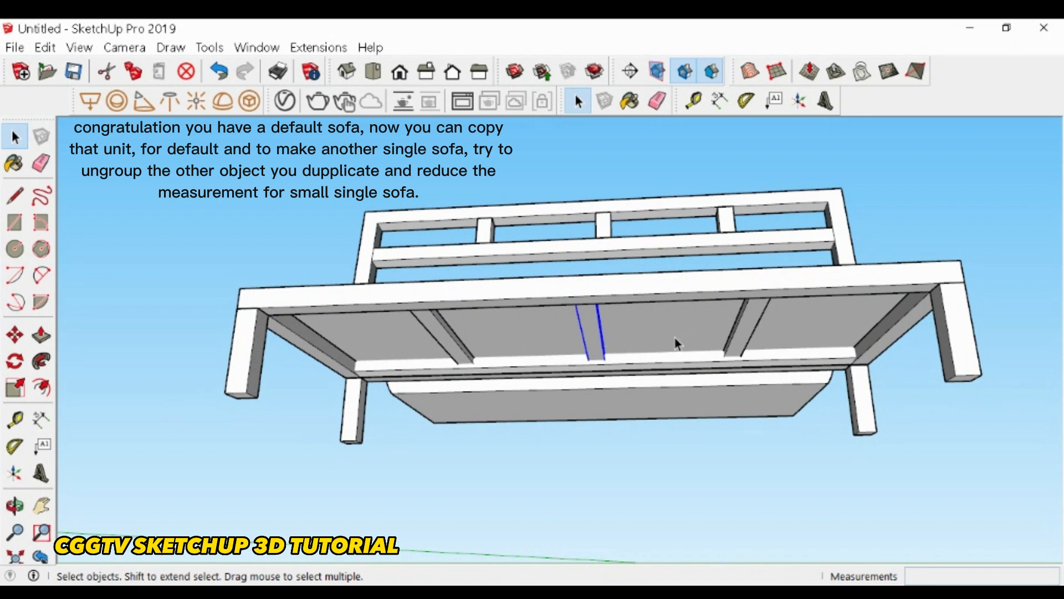
key(Delete)
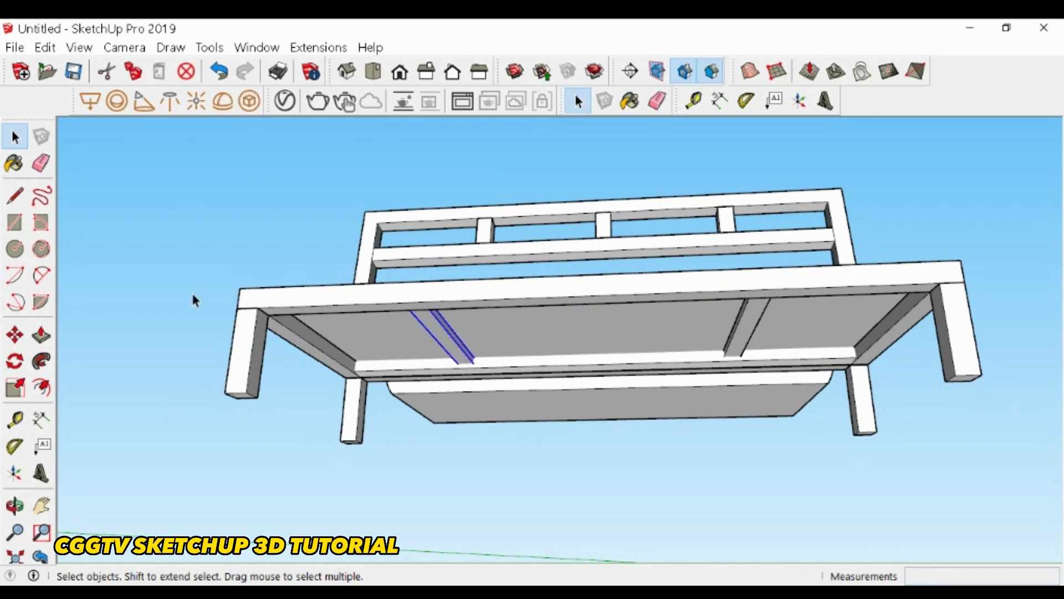
click(41, 163)
click(444, 323)
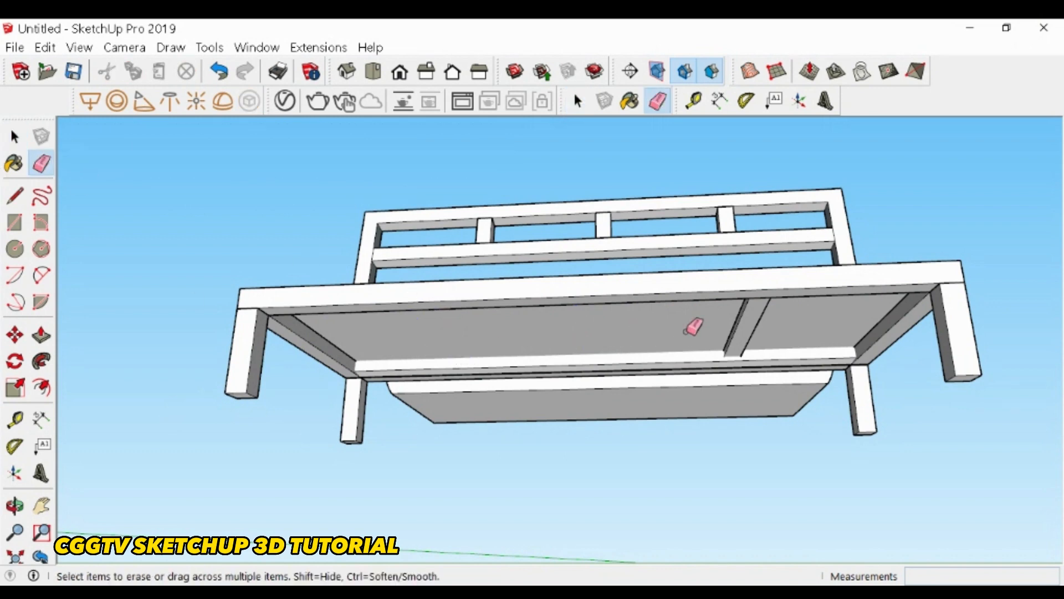
key(ctrl+z)
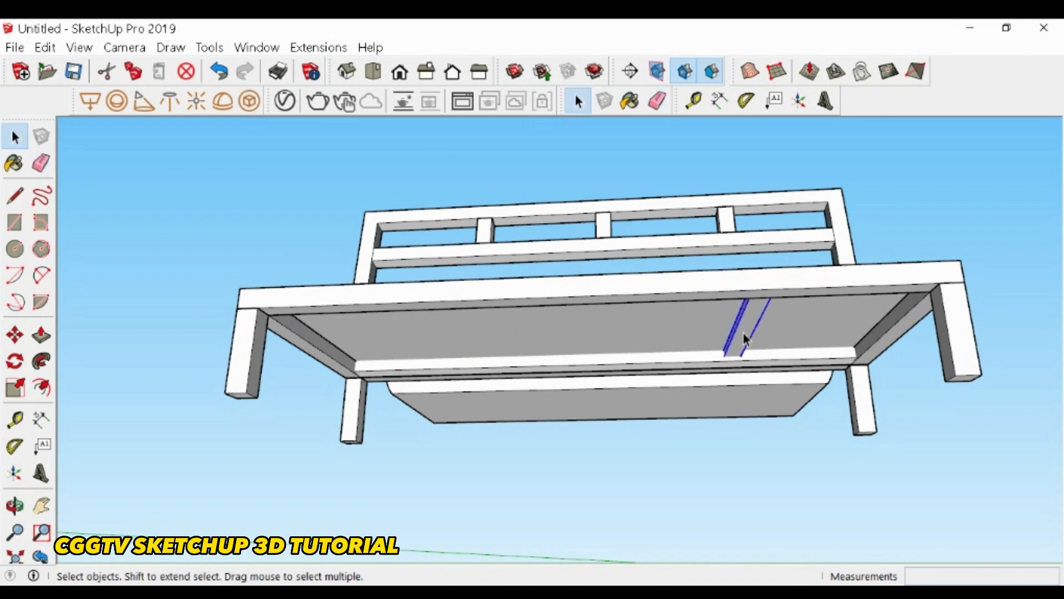
- Narrow the copied seat frame by moving its left end rail about 1.02 m toward the remaining support bar
click(346, 298)
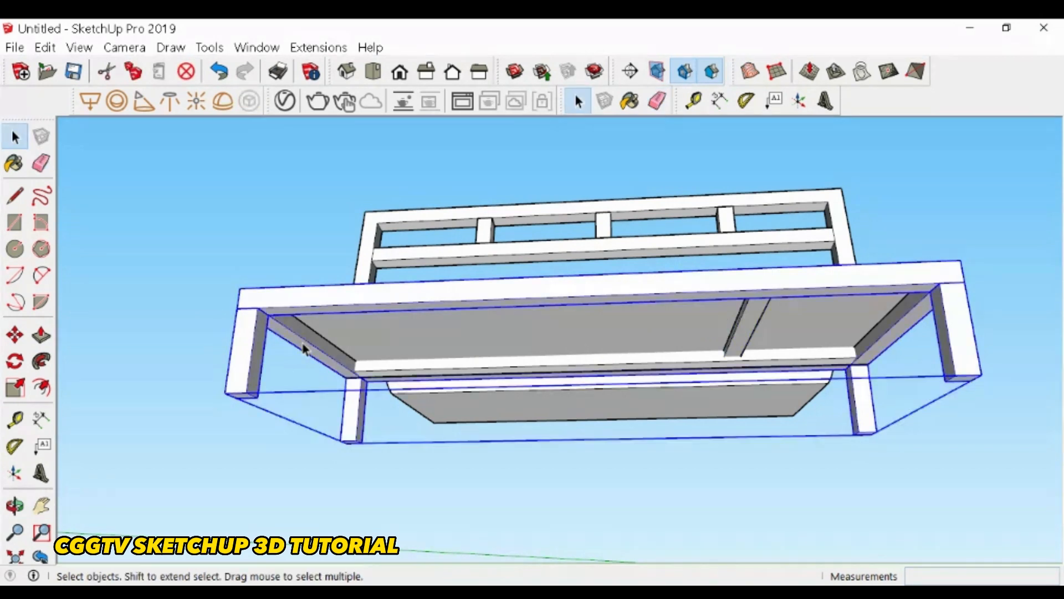
double_click(352, 304)
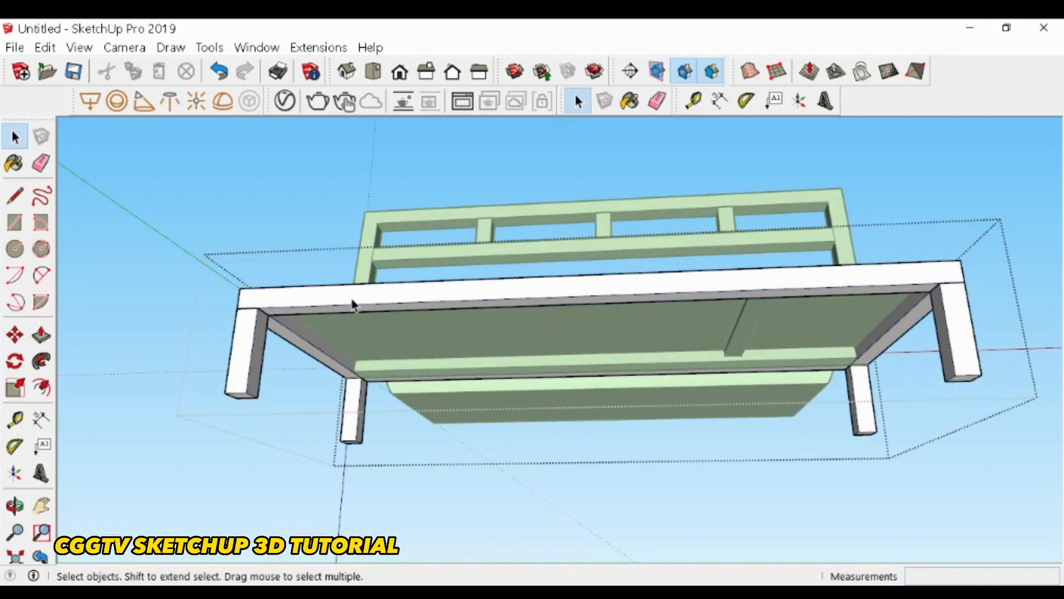
click(352, 304)
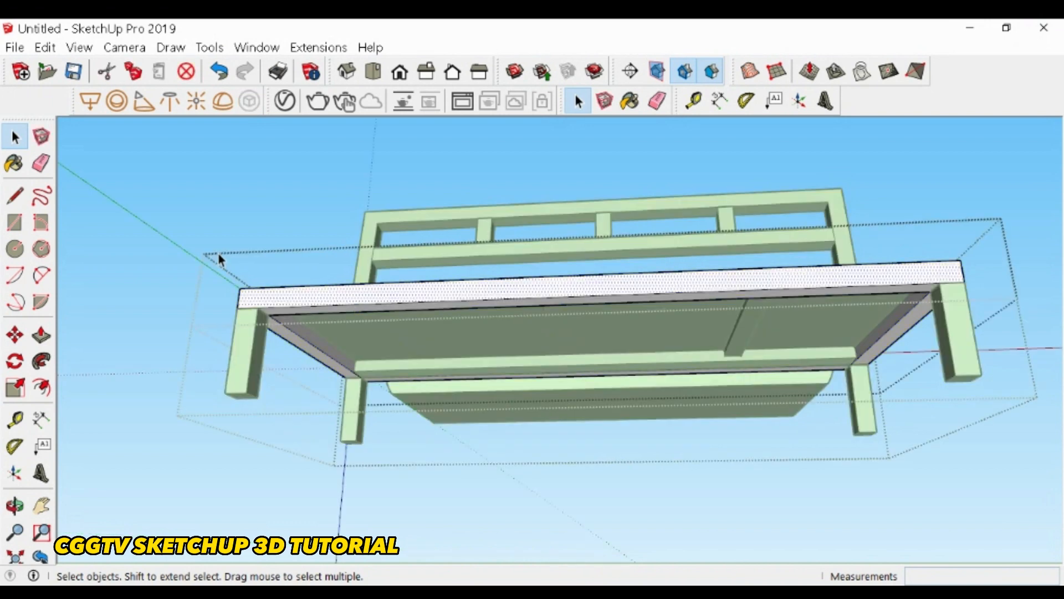
drag(444, 387, 444, 388)
key(m)
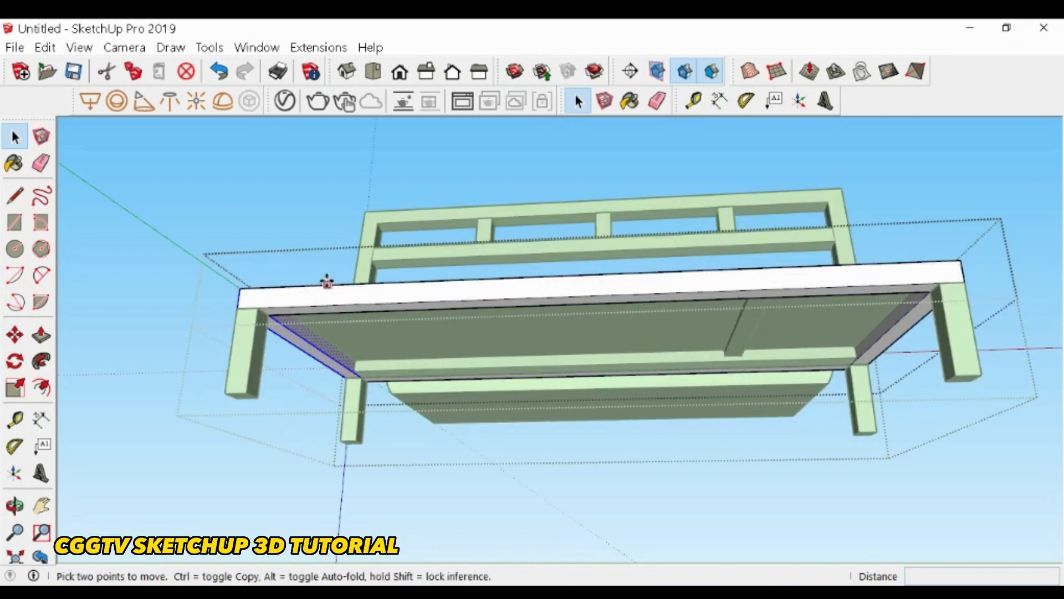
click(355, 339)
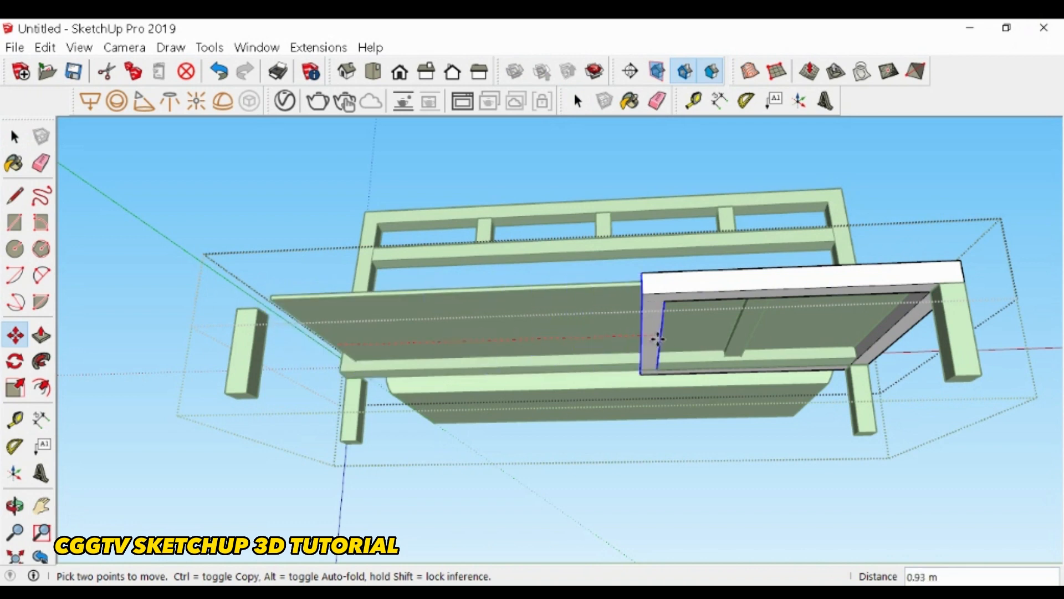
click(693, 343)
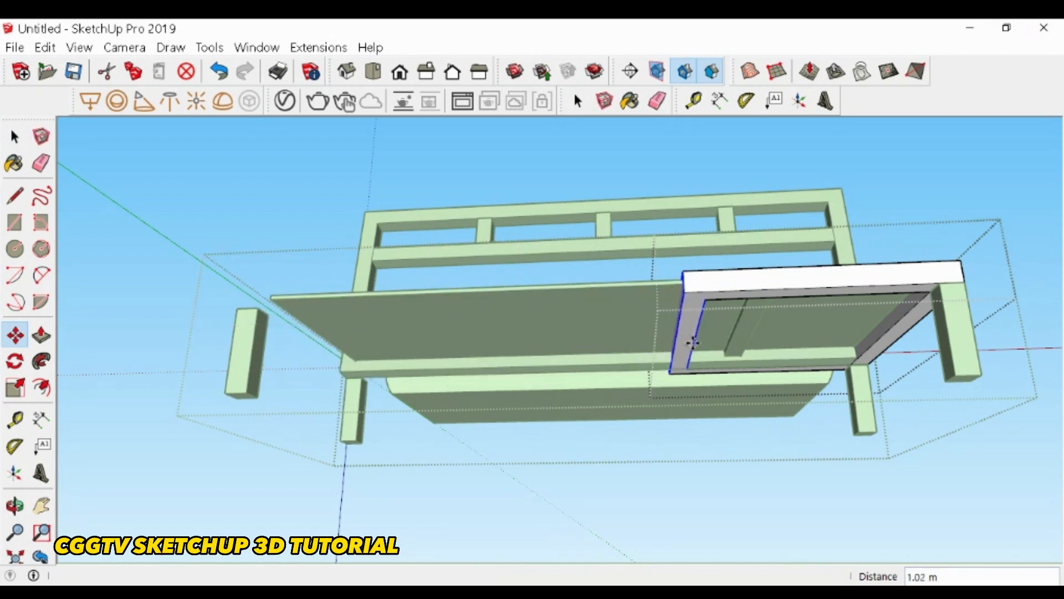
key(space)
click(320, 258)
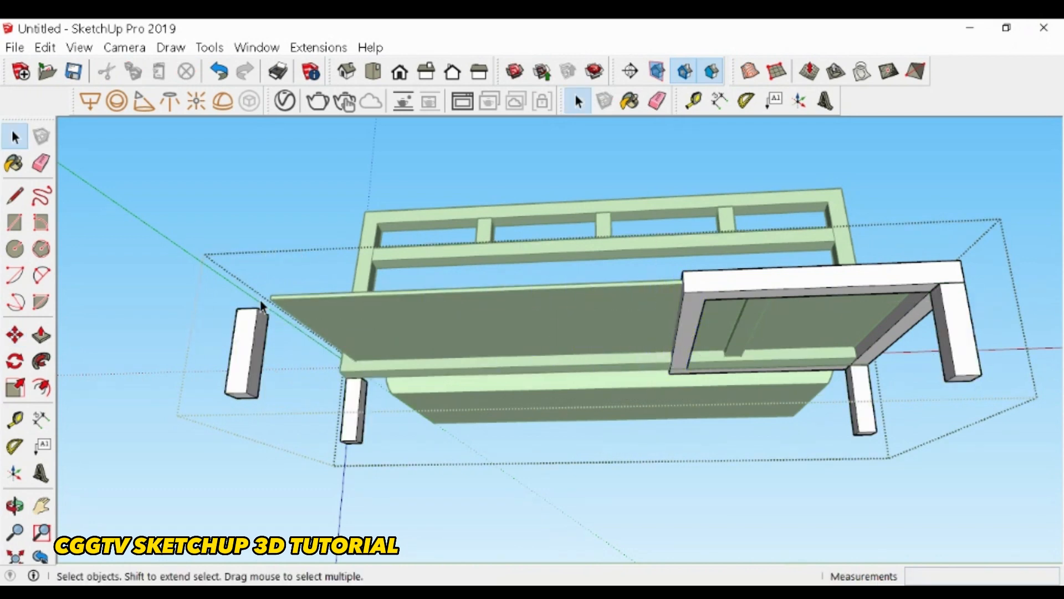
click(171, 314)
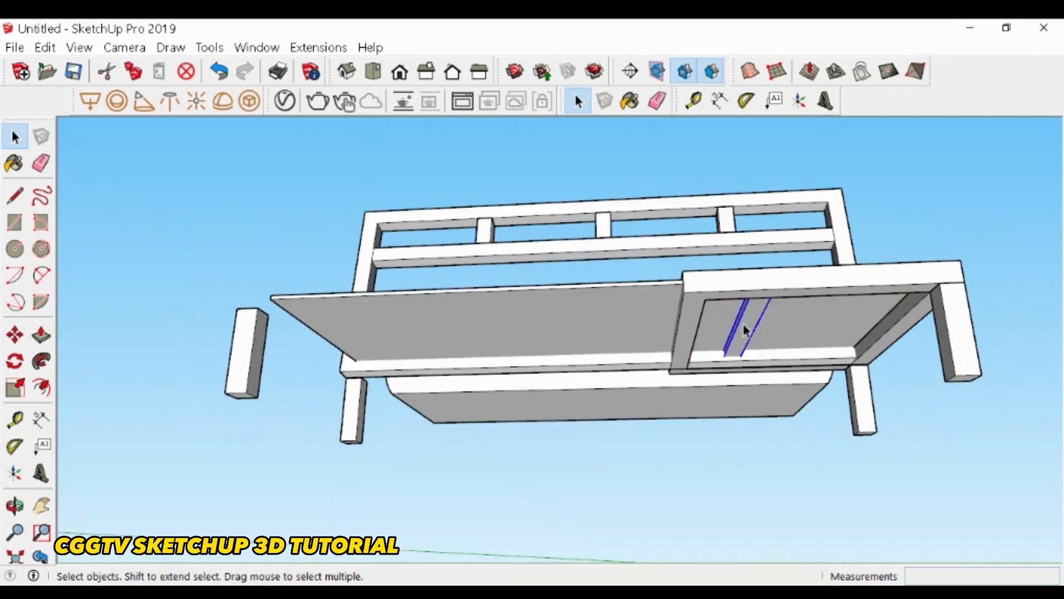
- Move the remaining support bar about 0.10 m toward the middle of the narrowed seat frame
key(m)
click(776, 337)
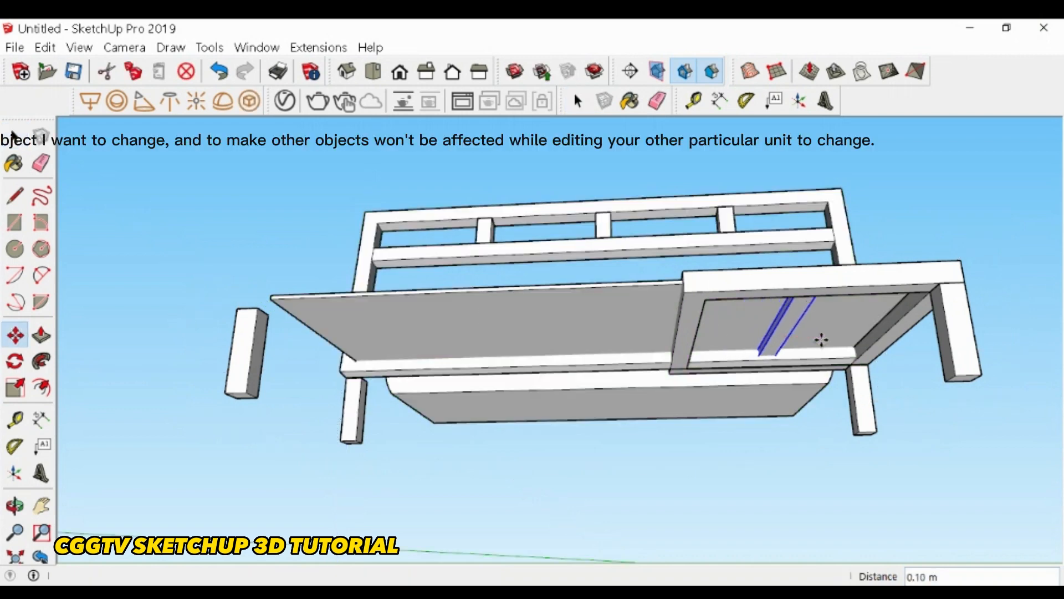
key(space)
- Move the two detached left legs together under the left end of the narrowed seat frame
click(249, 383)
double_click(250, 388)
click(251, 391)
double_click(240, 398)
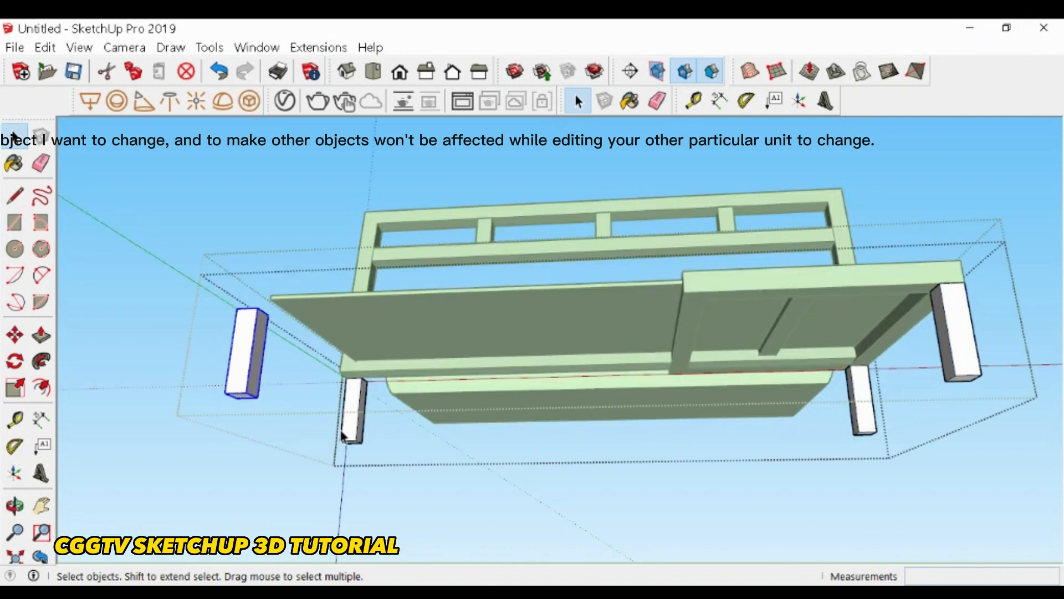
key(m)
click(239, 309)
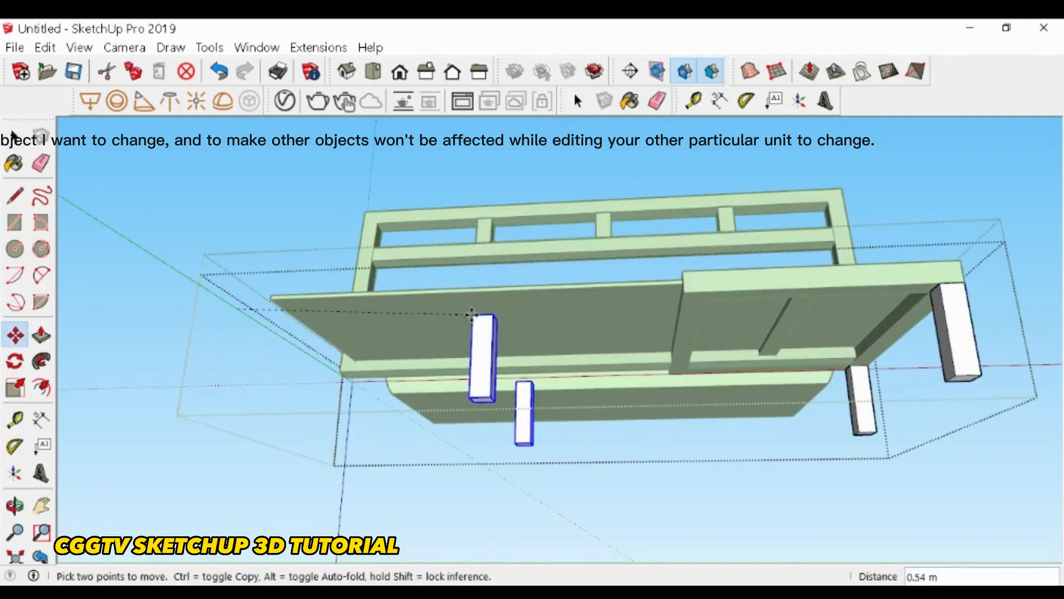
click(683, 294)
key(space)
click(345, 480)
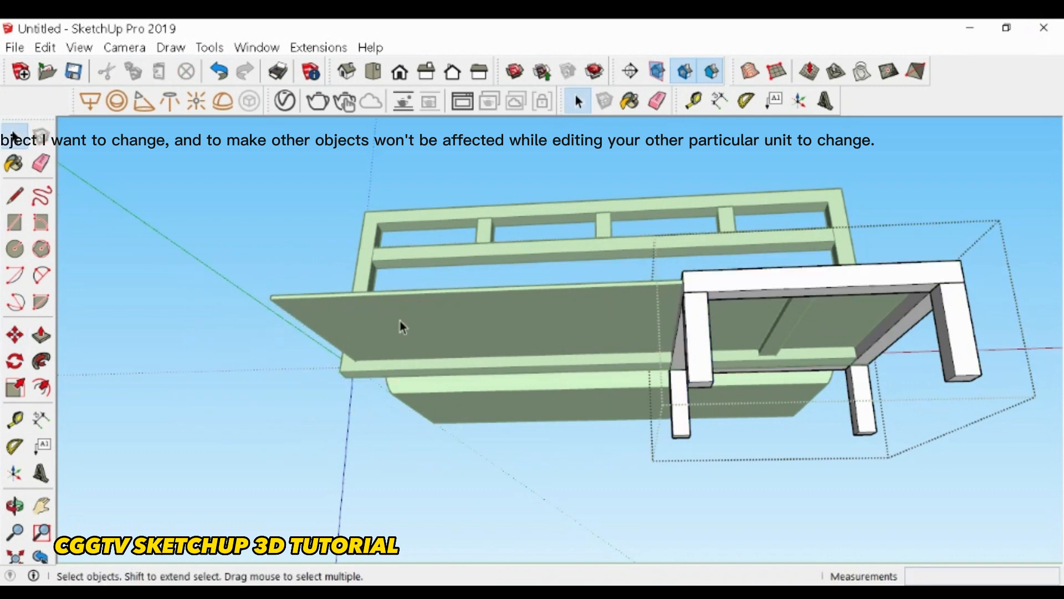
- Narrow the copied backrest by moving its left upright across to the left end of the narrowed seat
click(401, 322)
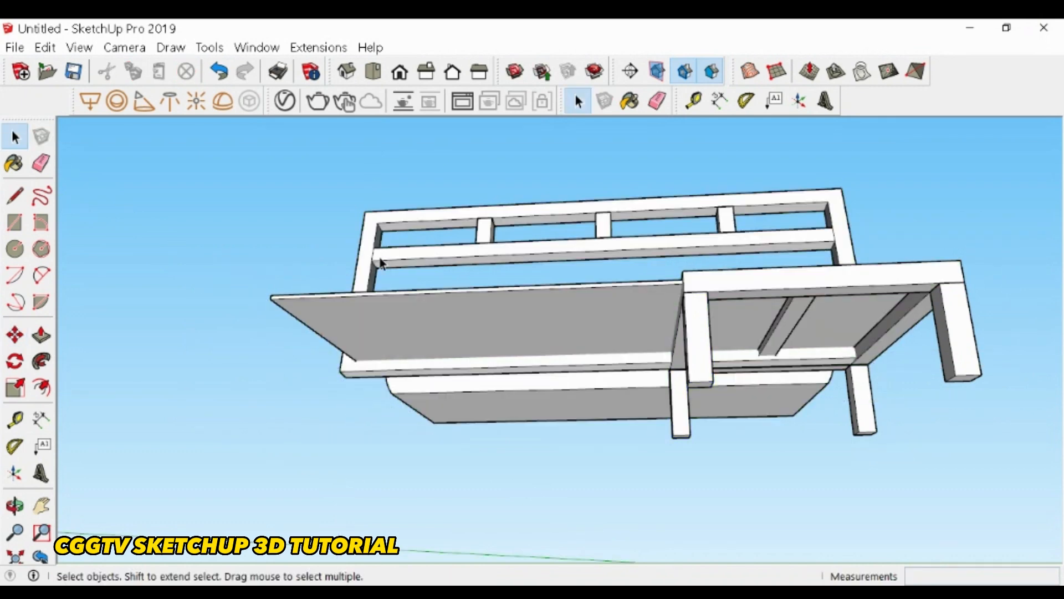
double_click(380, 261)
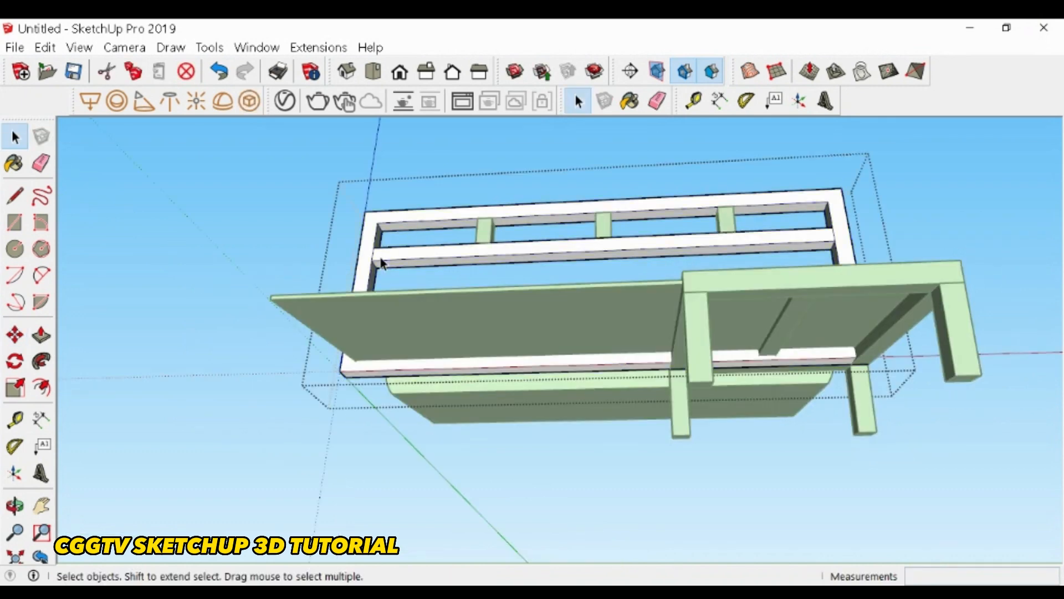
click(380, 257)
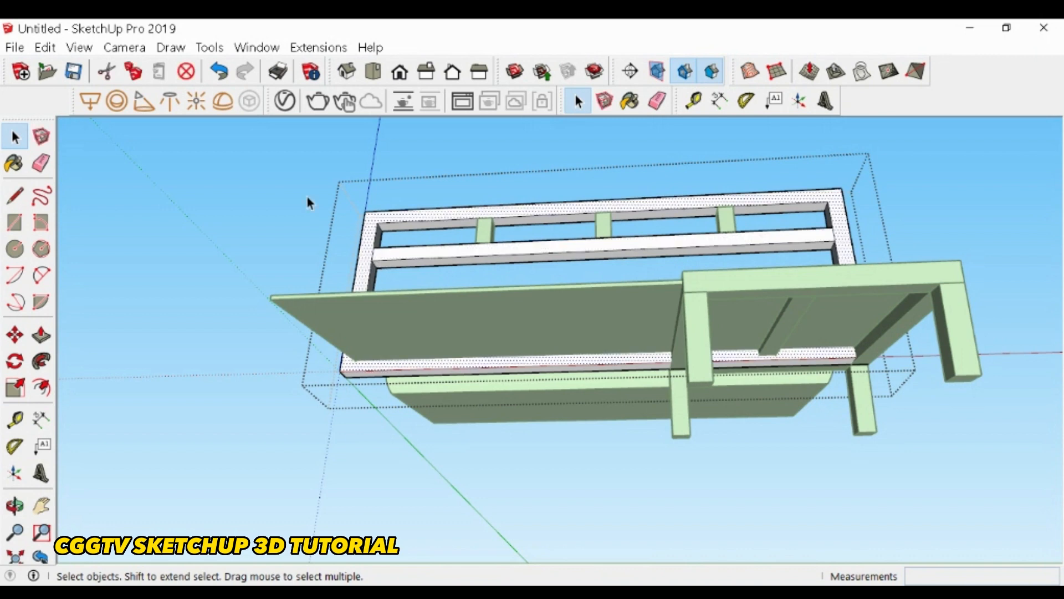
click(396, 402)
key(m)
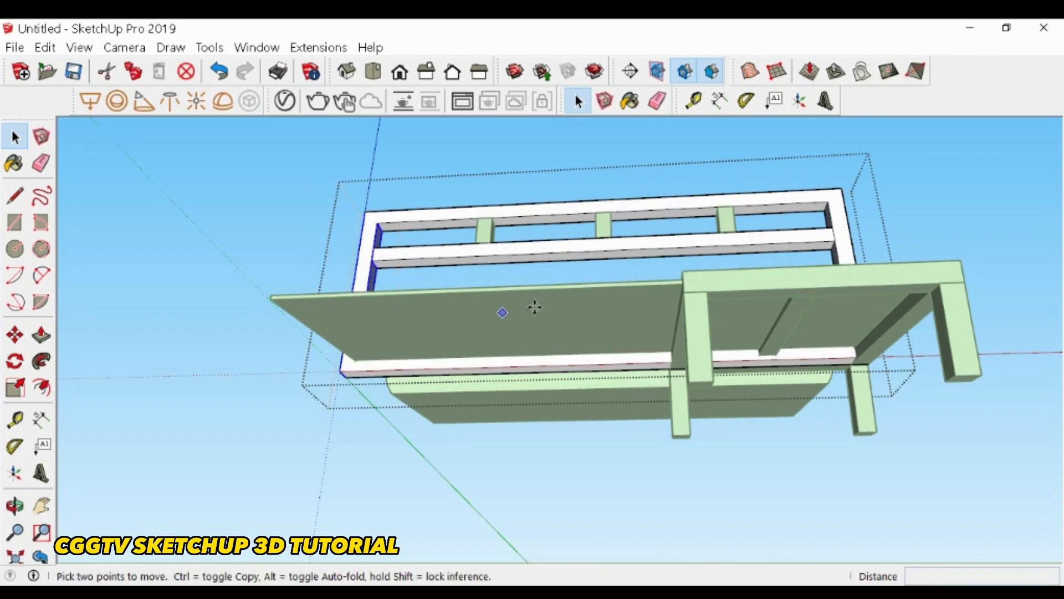
click(286, 299)
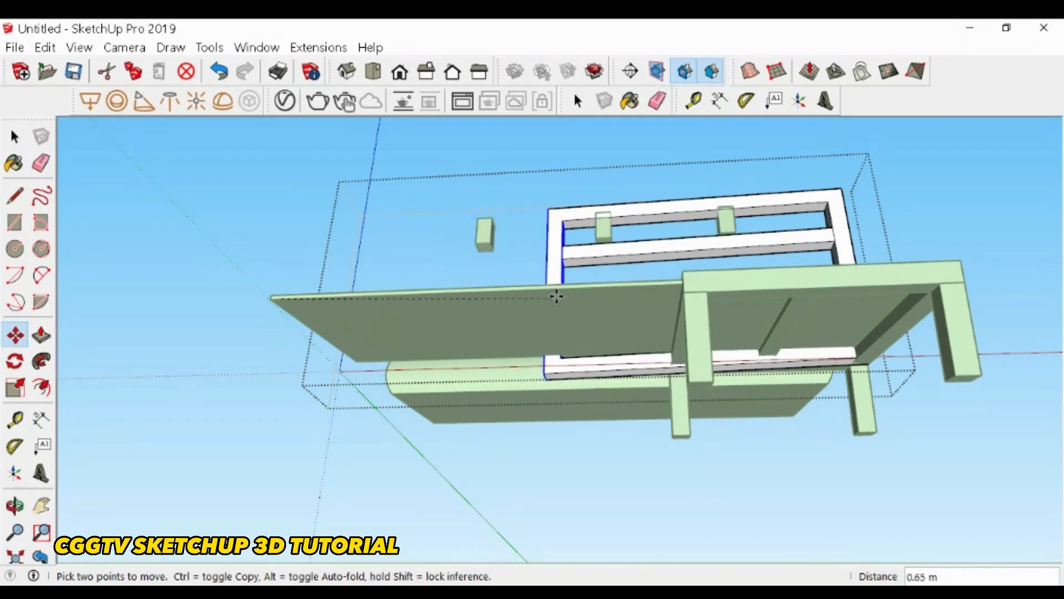
click(727, 282)
key(space)
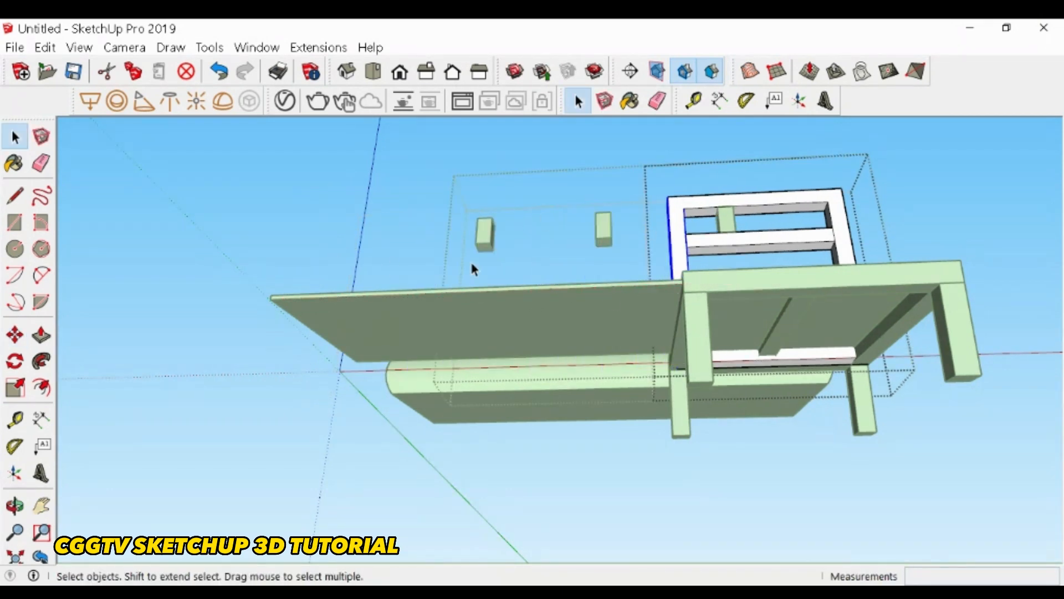
- Shift the backrest's left upright about 0.02 m to line it up with the seat frame's corner
key(o)
drag(820, 278, 644, 372)
scroll(637, 344, up, 5)
key(m)
click(627, 311)
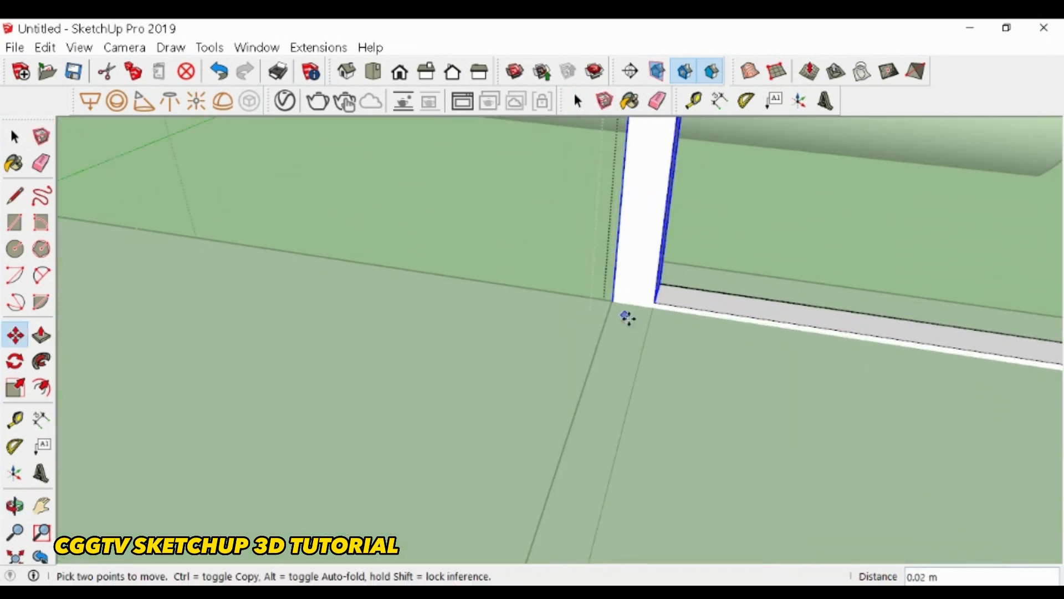
scroll(634, 361, down, 10)
key(space)
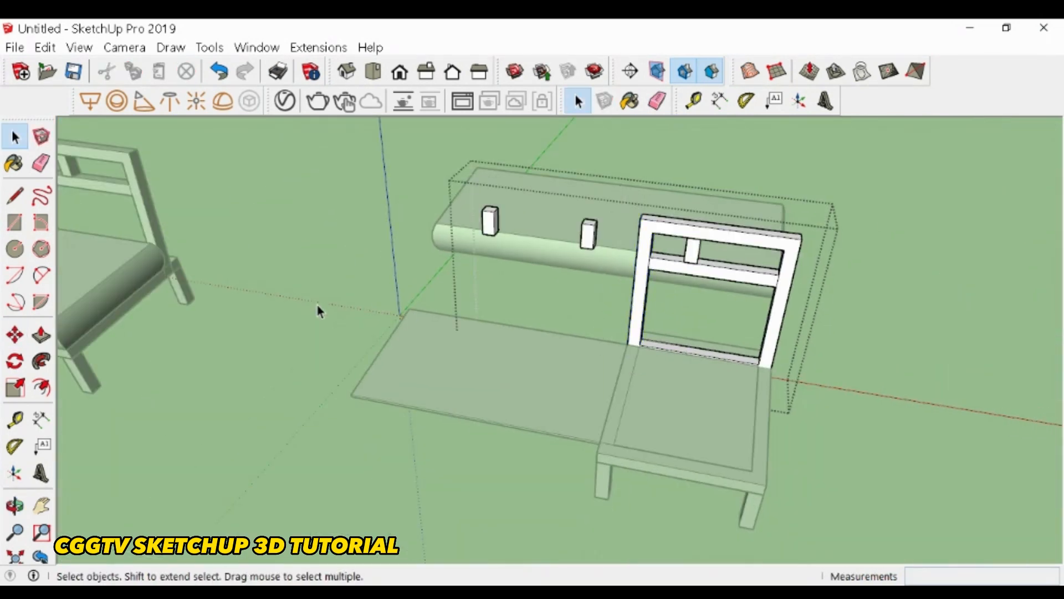
- Move the slat inside the narrowed backrest about 0.10 m along the middle rail to centre it
scroll(705, 267, up, 6)
key(m)
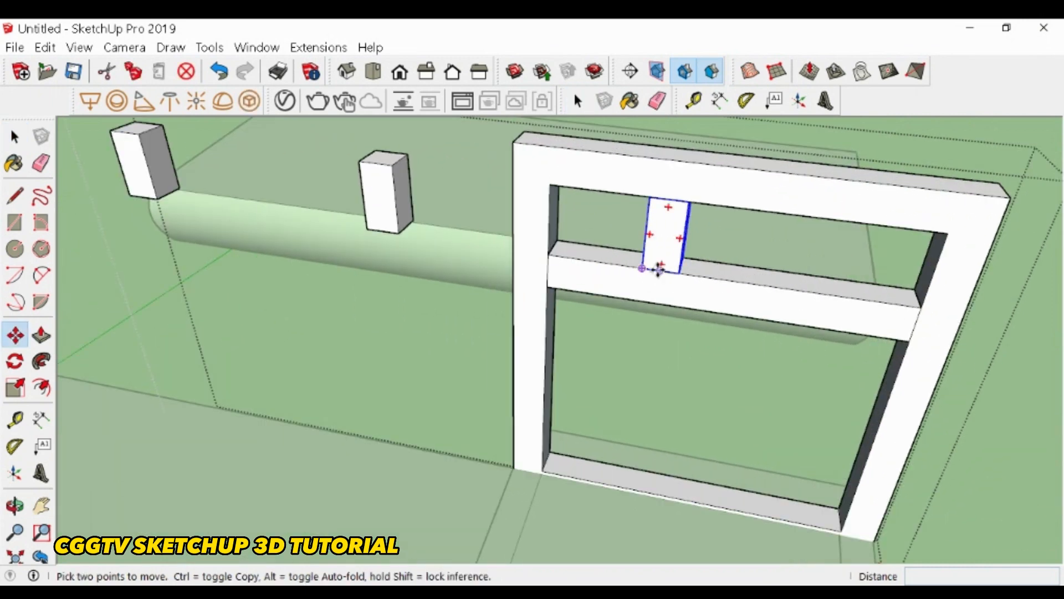
click(656, 266)
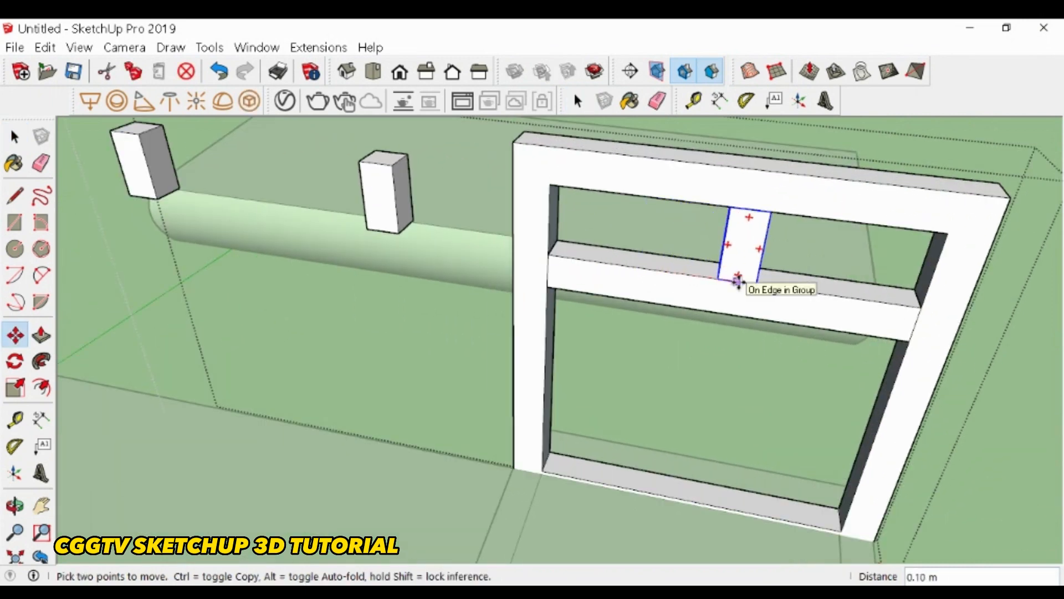
click(738, 279)
scroll(721, 286, down, 8)
key(space)
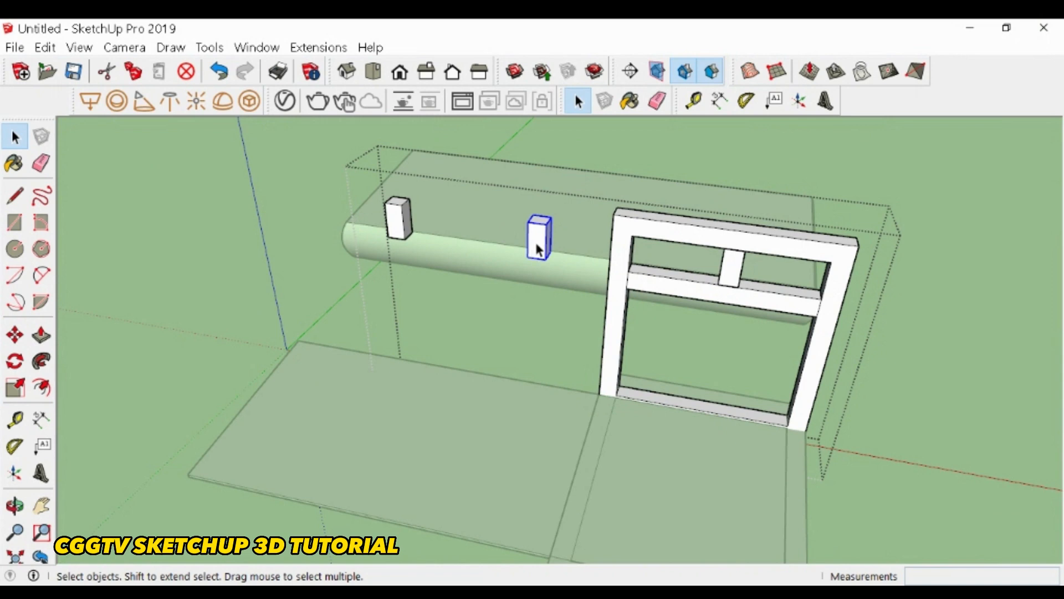
- Delete the two leftover backrest slats standing outside the narrowed backrest frame
key(Delete)
click(395, 231)
key(Delete)
scroll(538, 255, down, 5)
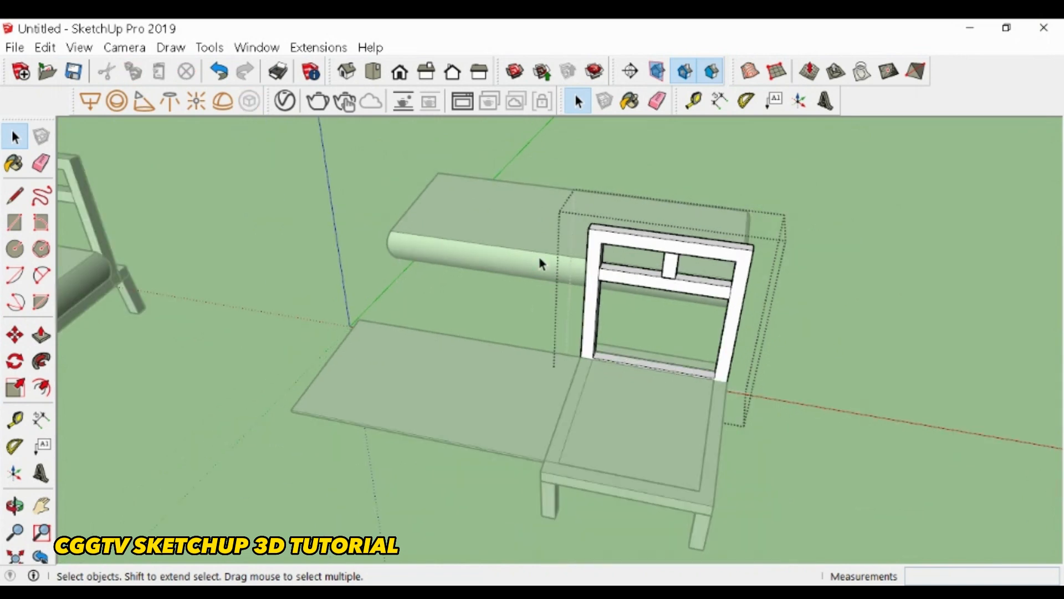
click(314, 459)
- Scale the seat panel along its length so it fits within the narrowed seat frame
click(400, 368)
scroll(418, 367, up, 6)
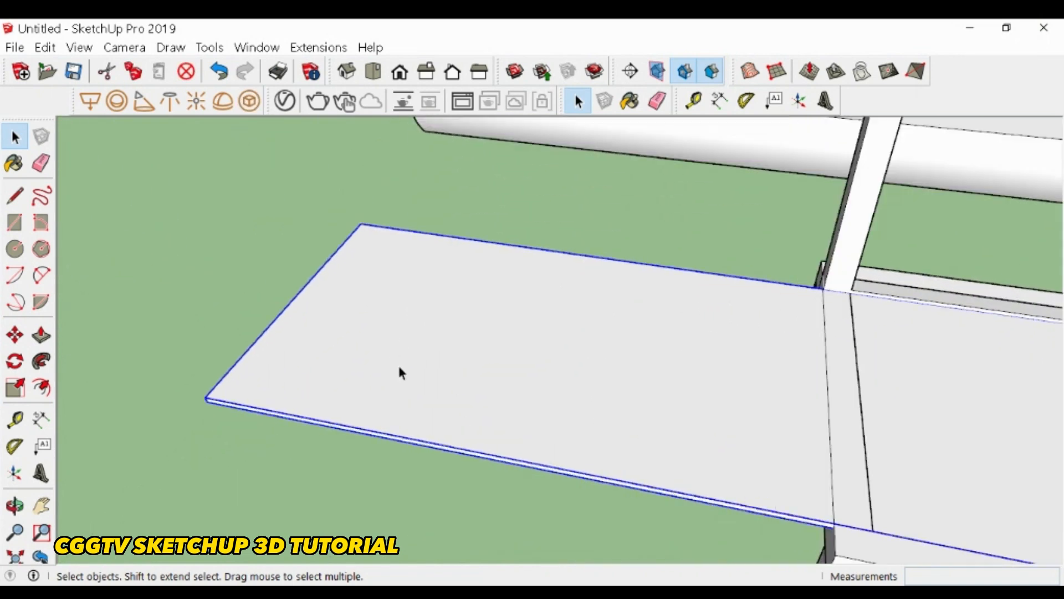
key(s)
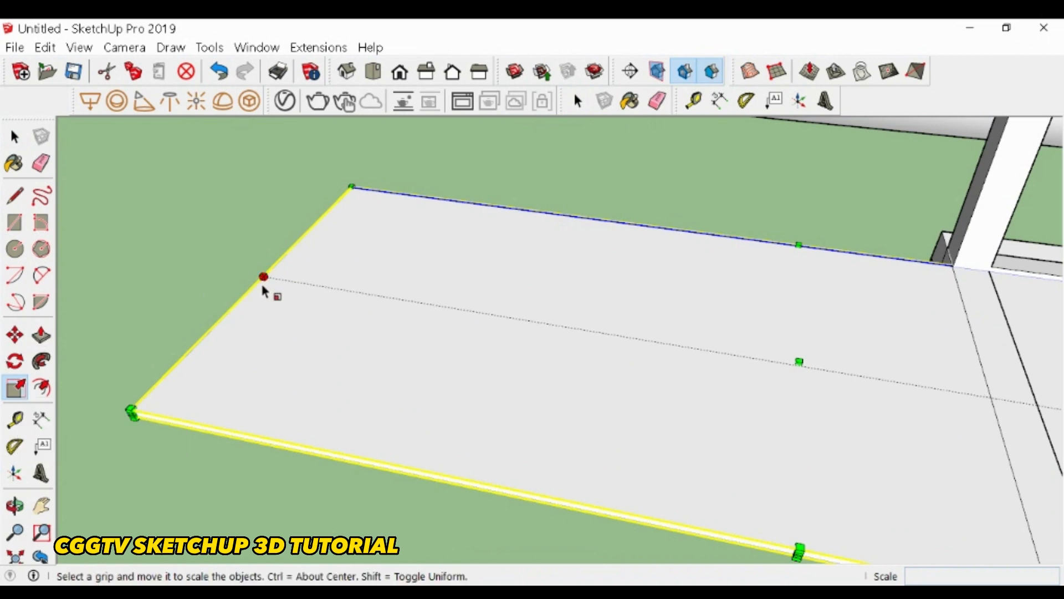
drag(264, 278, 1012, 329)
scroll(502, 336, down, 6)
key(space)
- Scale the cushion behind the backrest along its length to match the narrowed seat's width
click(526, 230)
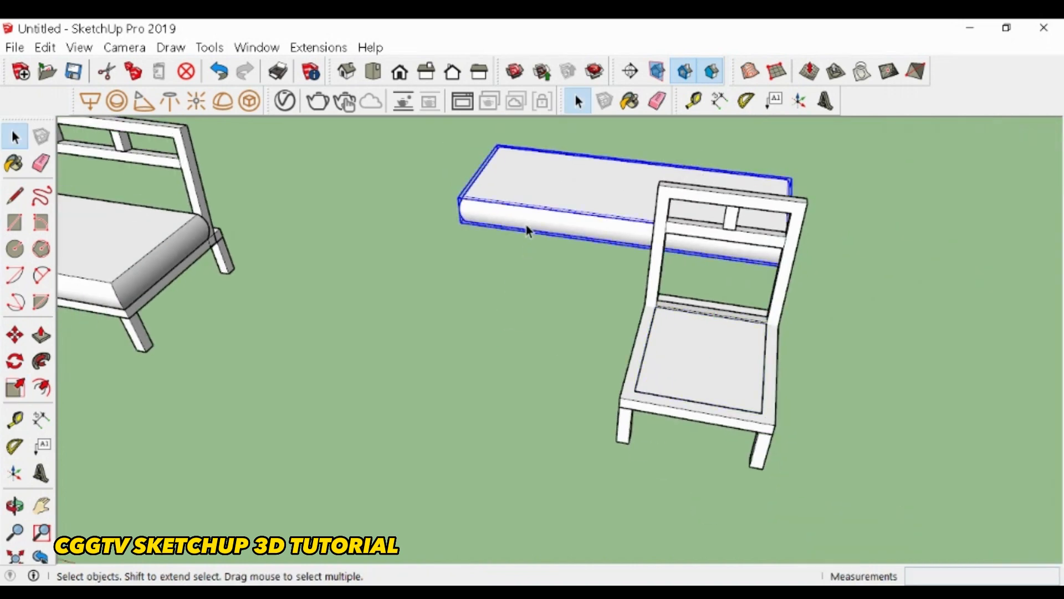
key(s)
drag(488, 183, 669, 206)
- Move the shortened cushion from behind the backrest onto the narrowed seat
scroll(610, 292, down, 1)
middle_drag(610, 298, 867, 385)
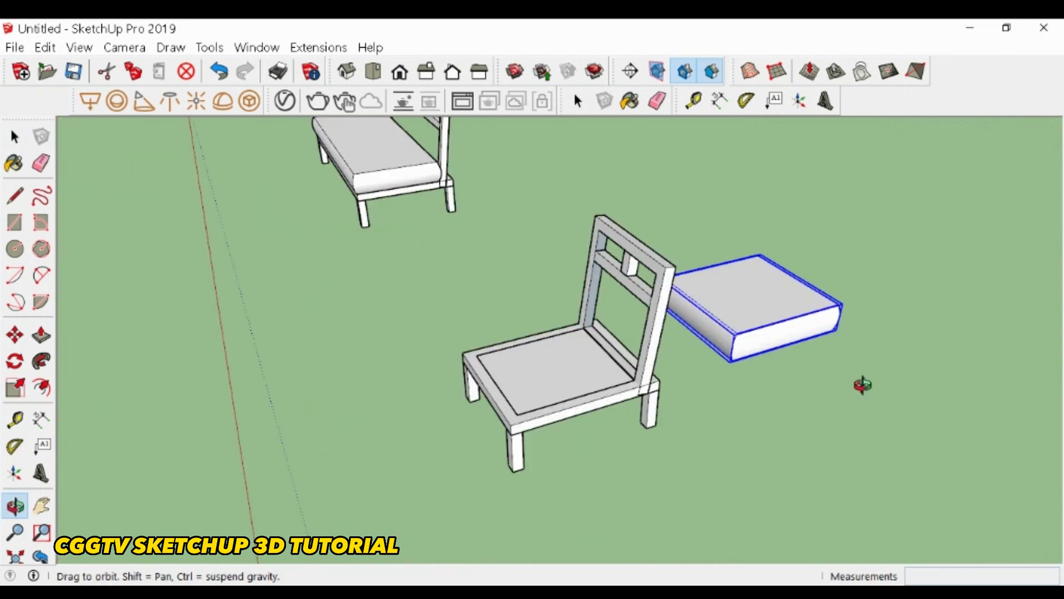
scroll(815, 357, up, 2)
key(m)
click(793, 334)
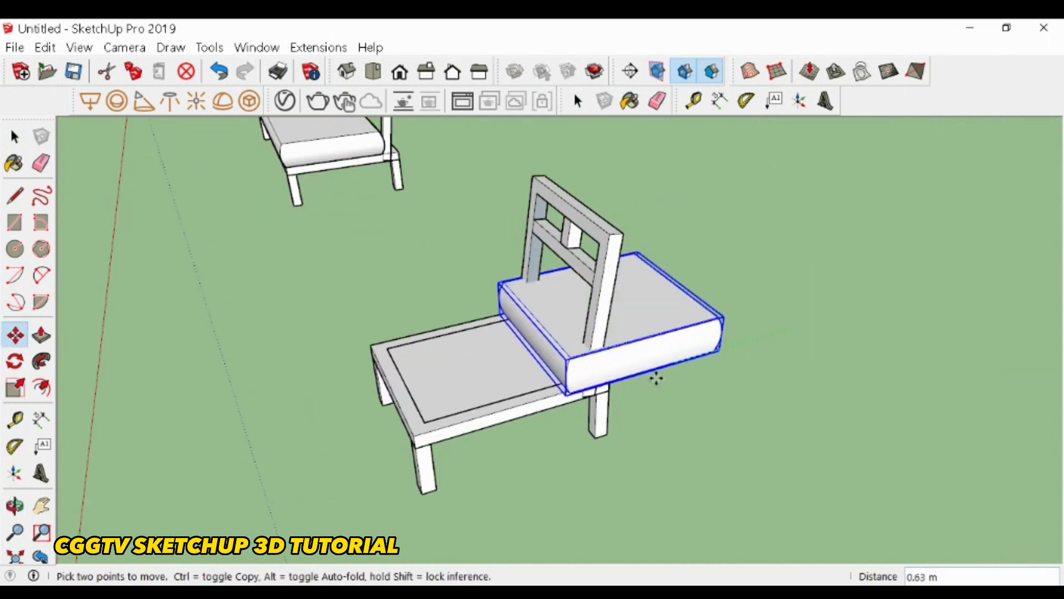
click(545, 400)
key(space)
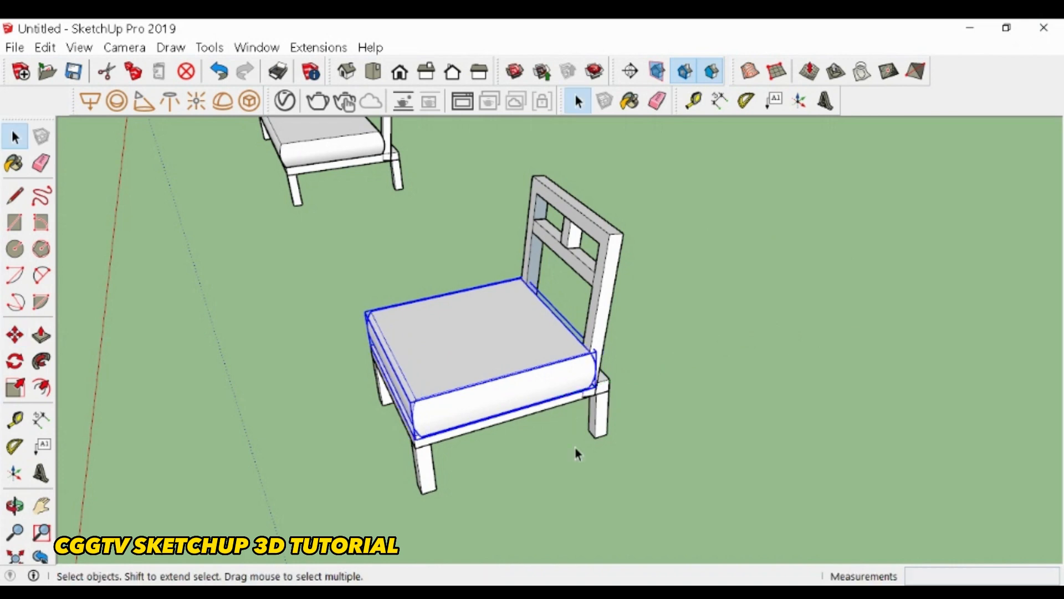
click(515, 456)
- Select all parts of the single-seat sofa and combine them into one group
middle_drag(516, 455, 635, 342)
key(space)
drag(527, 238, 701, 417)
middle_drag(693, 225, 538, 345)
- Rotate the single-seat sofa a quarter turn and move it in front of the long sofa's right end
key(m)
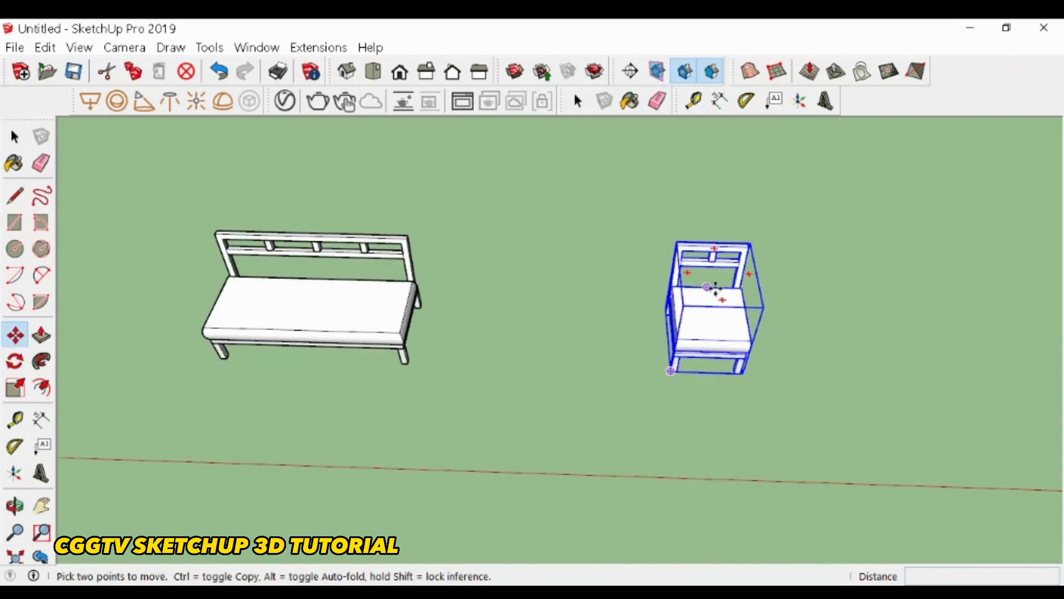
click(717, 298)
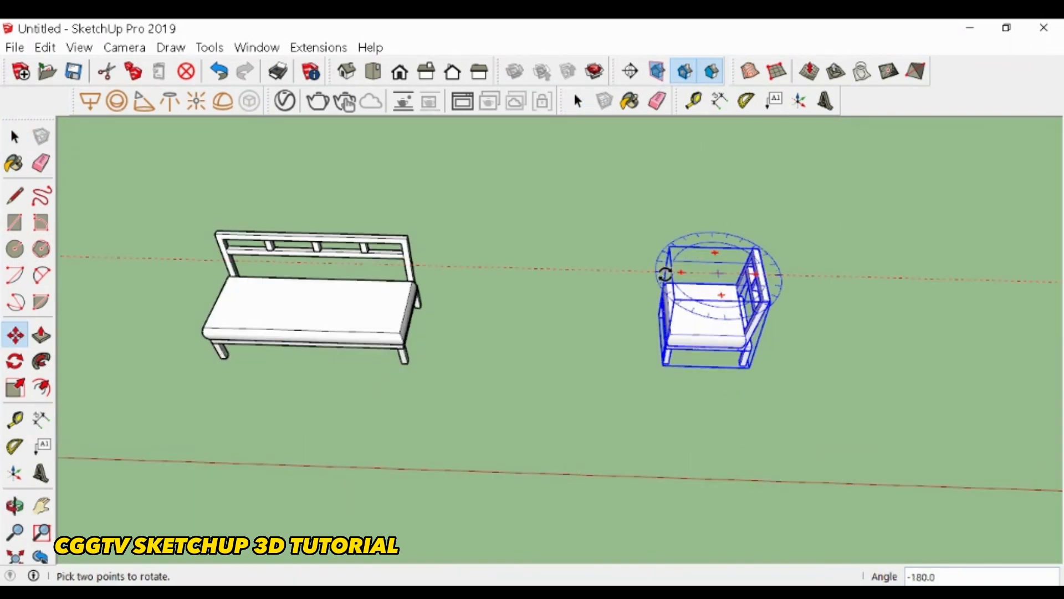
click(680, 342)
click(680, 341)
click(499, 470)
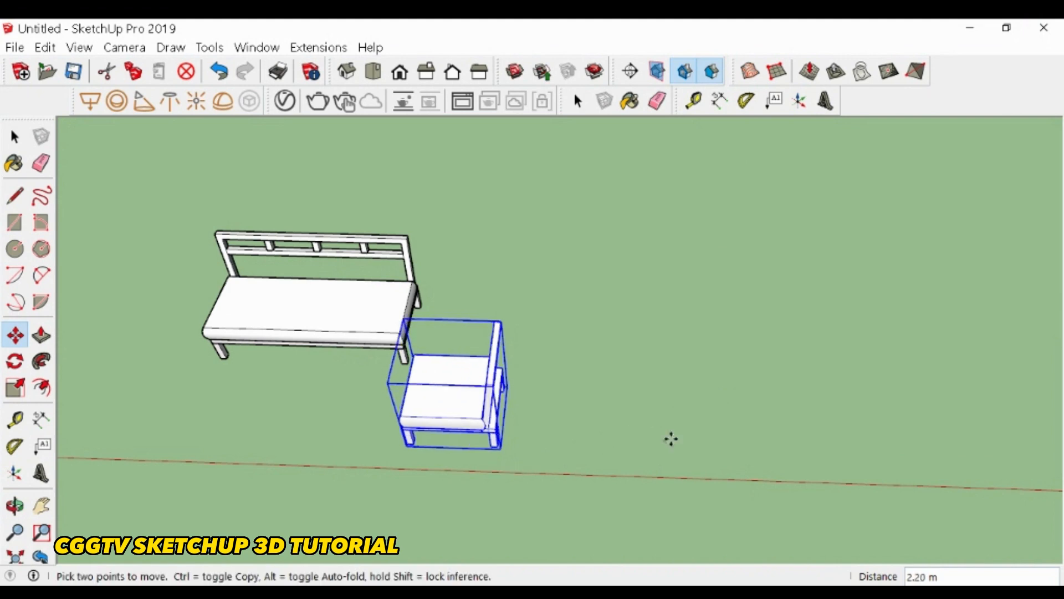
- Copy the single-seat sofa across to the front of the long sofa's left end
scroll(670, 437, down, 3)
scroll(426, 425, up, 3)
key(ctrl)
click(694, 438)
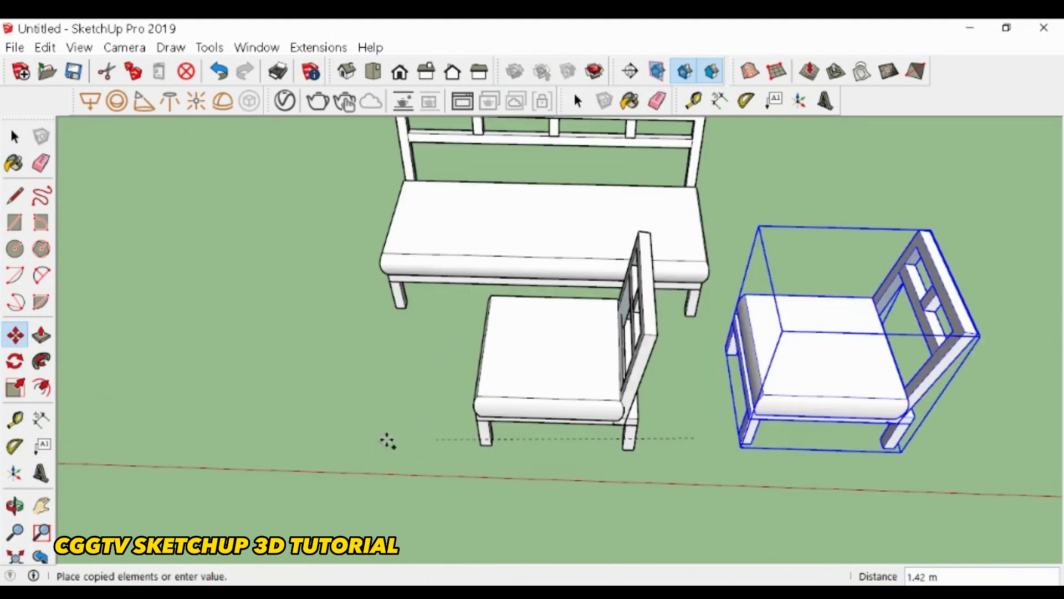
click(212, 417)
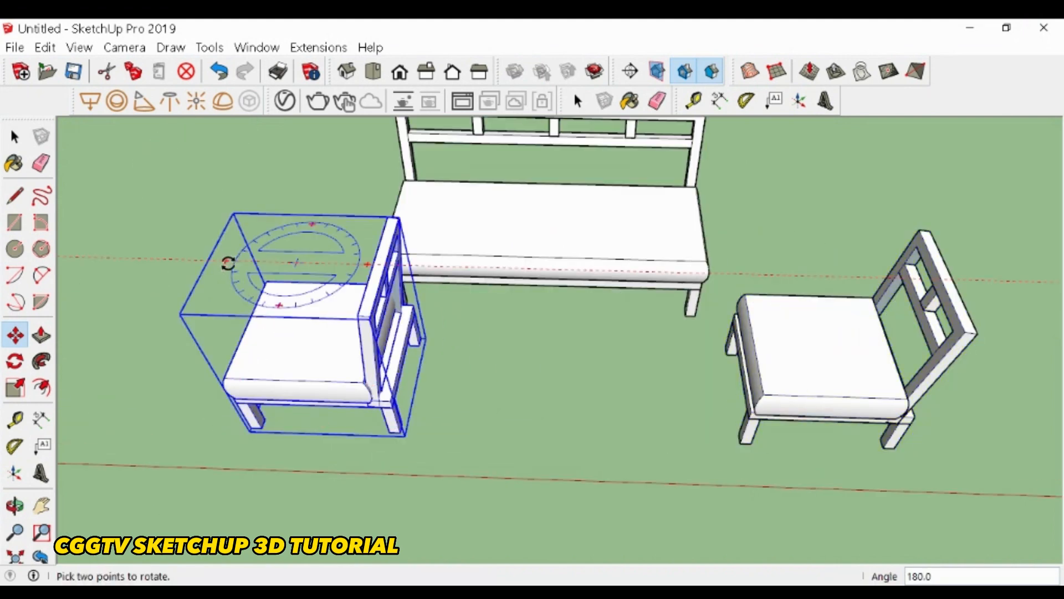
- Rotate the left single-seat sofa 180° to face the right one and adjust its placement in front of the long sofa
click(226, 261)
click(344, 309)
click(487, 428)
click(418, 425)
scroll(402, 439, down, 3)
key(space)
click(589, 378)
scroll(588, 377, up, 2)
middle_drag(590, 381, 650, 455)
scroll(610, 454, down, 3)
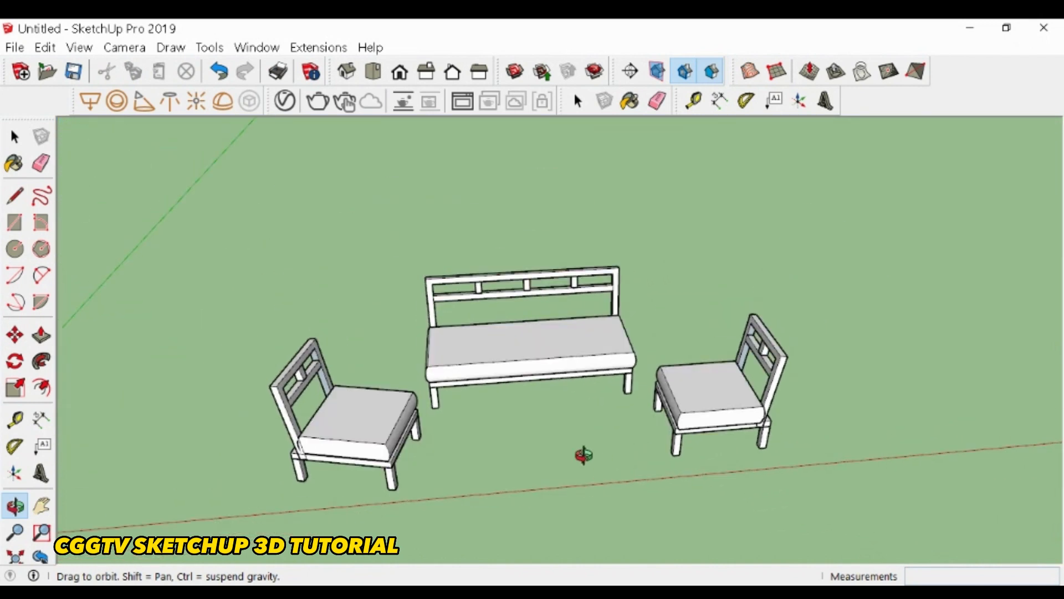
- Draw a 0.6 by 0.6 m square on the ground between the long sofa and the right single seat
scroll(682, 318, up, 10)
middle_drag(732, 366, 734, 478)
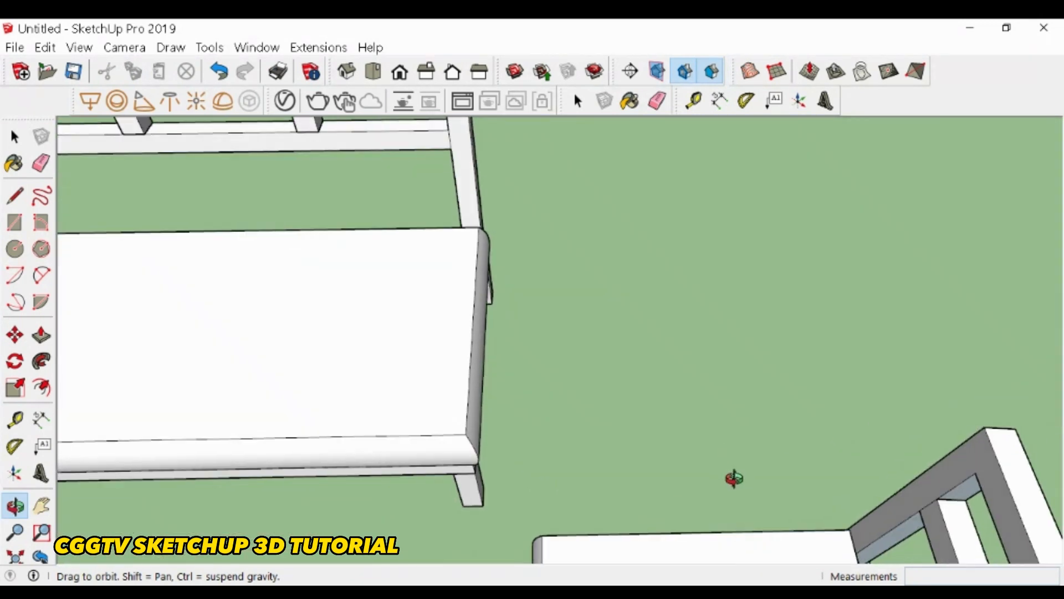
click(15, 222)
click(596, 335)
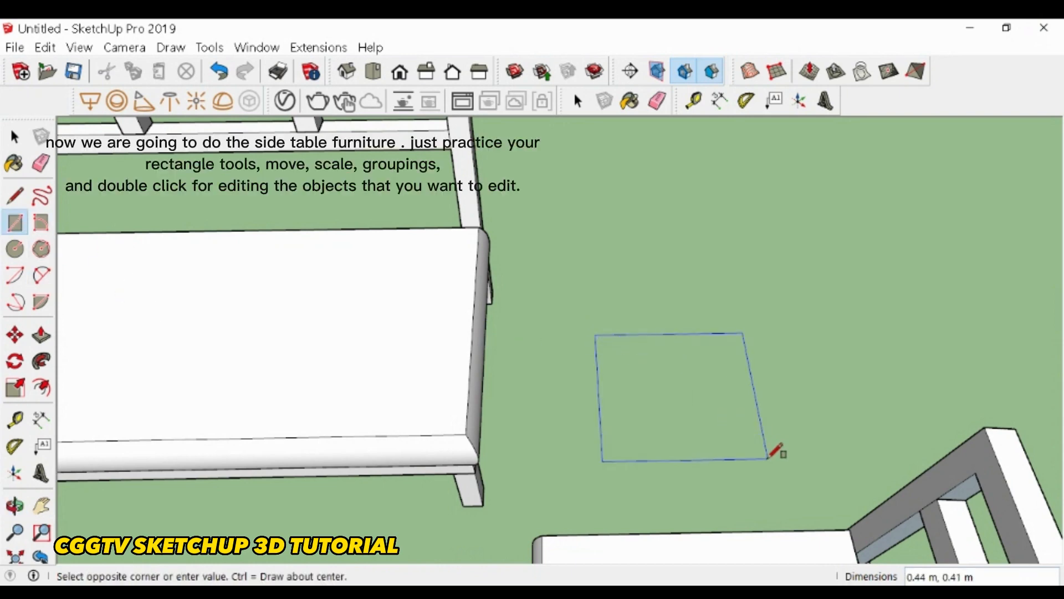
text(.6,.6)
key(Return)
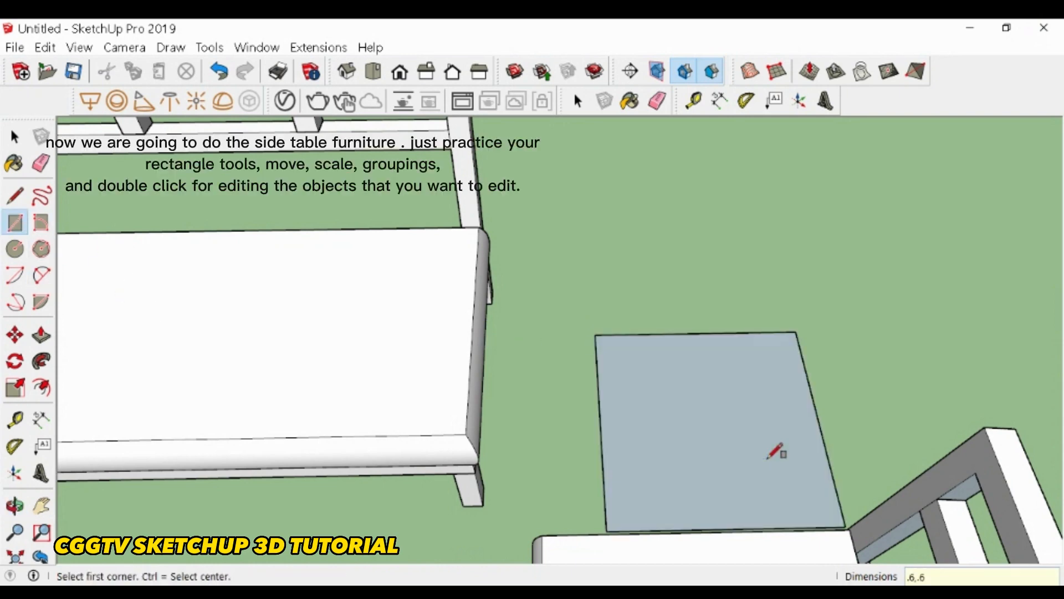
key(space)
- Extrude the square up 0.05 m into a slab
scroll(625, 357, down, 2)
scroll(672, 439, up, 4)
middle_drag(617, 410, 791, 397)
click(621, 381)
key(p)
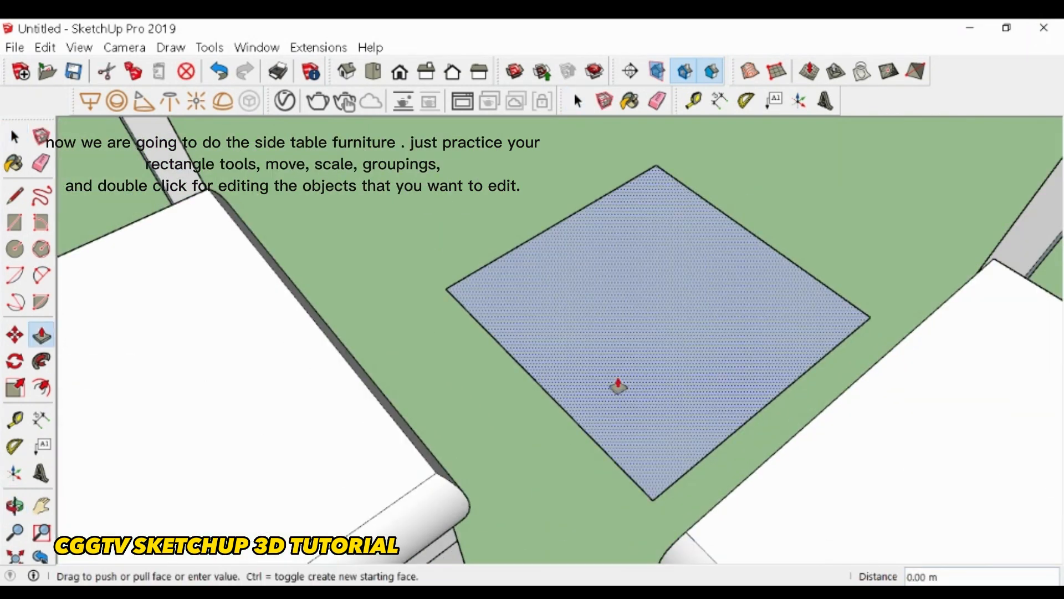
click(617, 380)
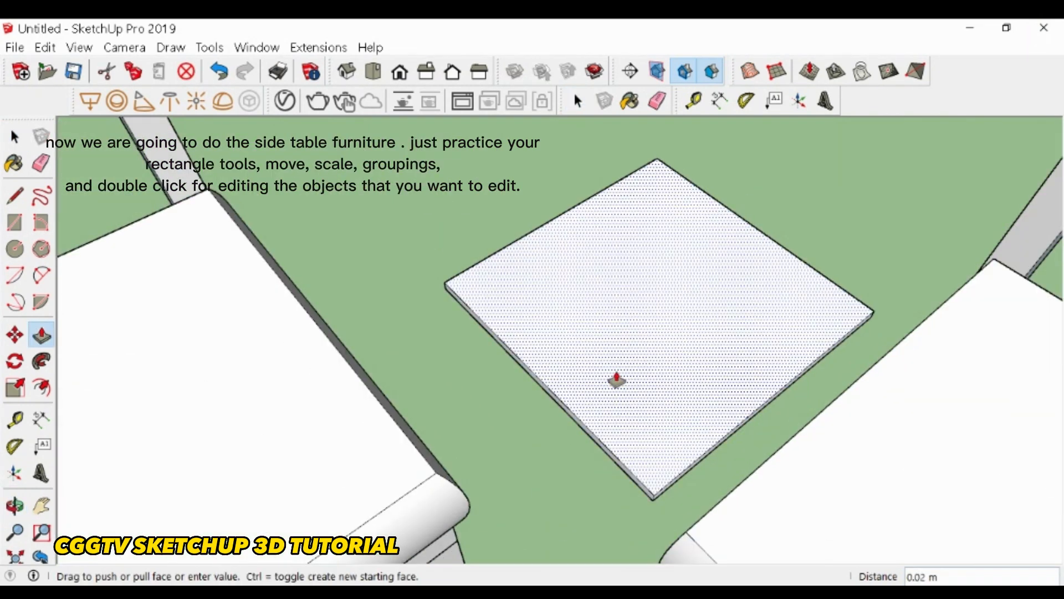
text(.05)
key(Return)
key(space)
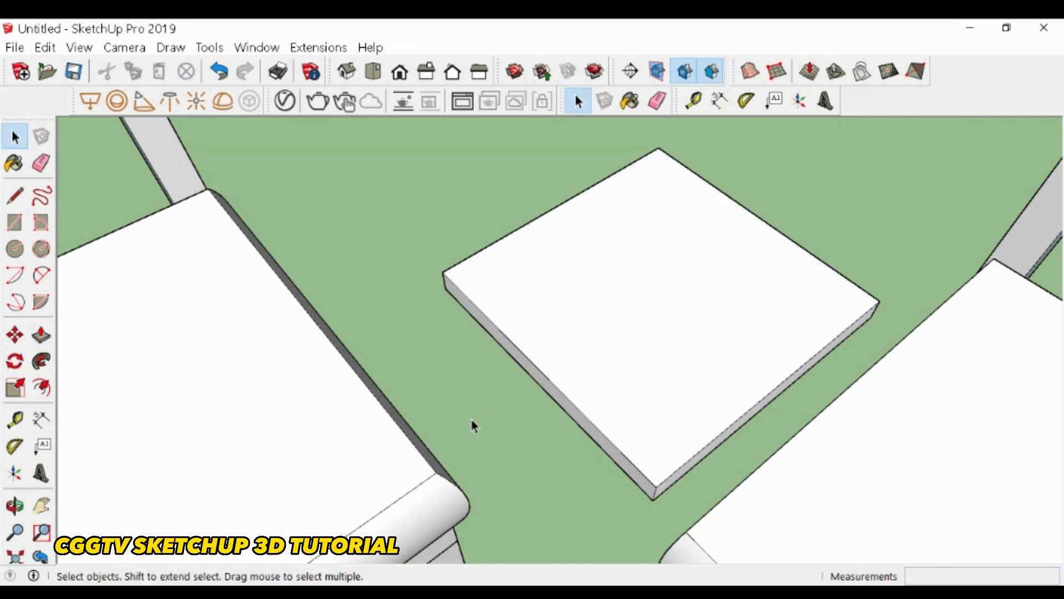
- Offset the slab's top edges inward by 0.05 m
scroll(396, 391, down, 1)
scroll(619, 346, up, 2)
key(f)
click(417, 297)
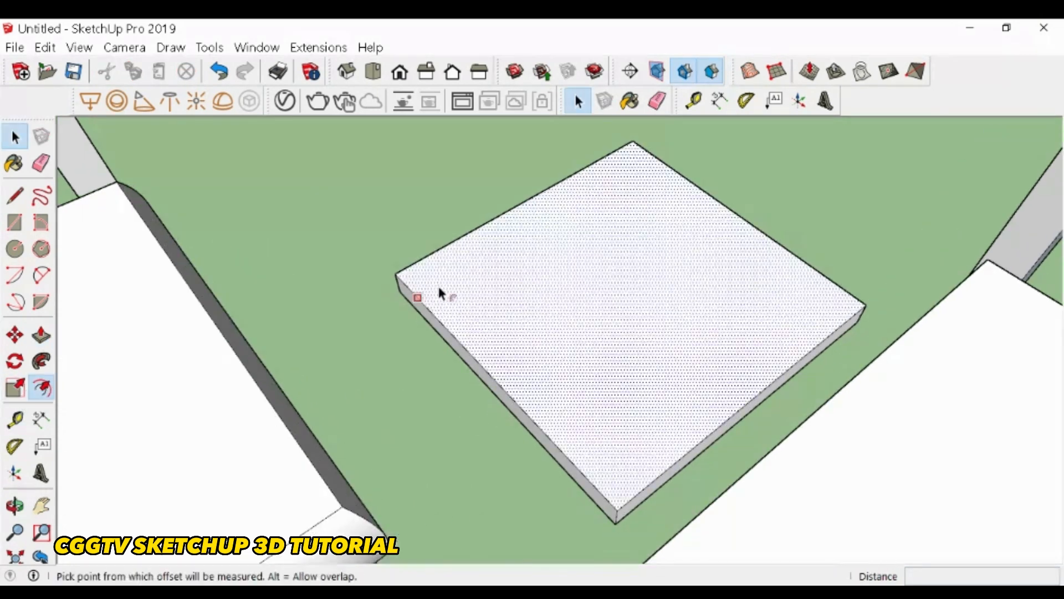
text(.0)
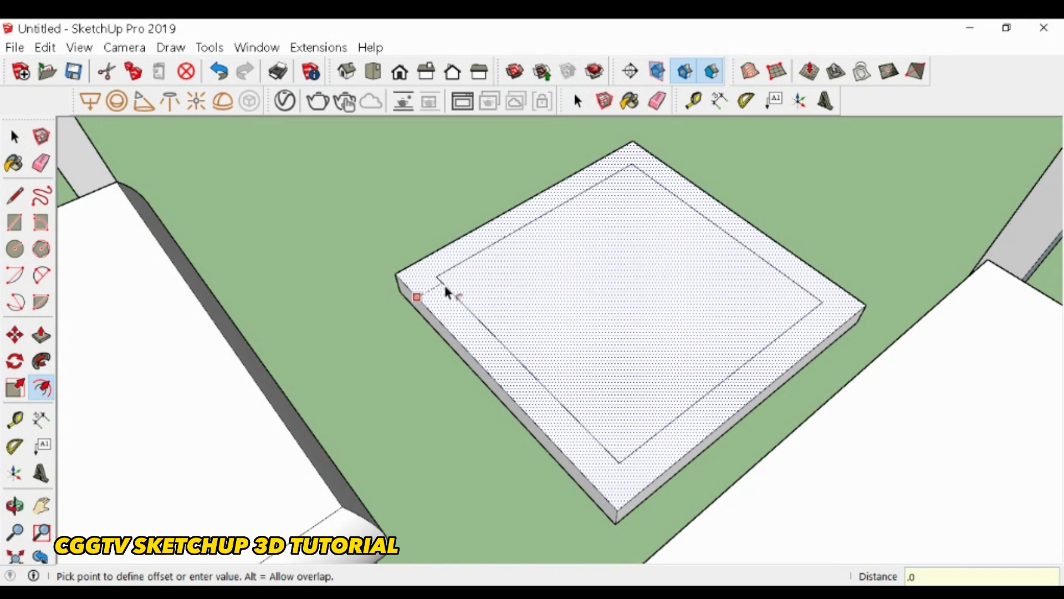
text(5)
key(Return)
key(space)
- Push the inner face down through the slab to leave an open frame, and group the frame
key(p)
click(632, 263)
click(619, 275)
scroll(482, 280, down, 5)
key(space)
drag(423, 184, 783, 436)
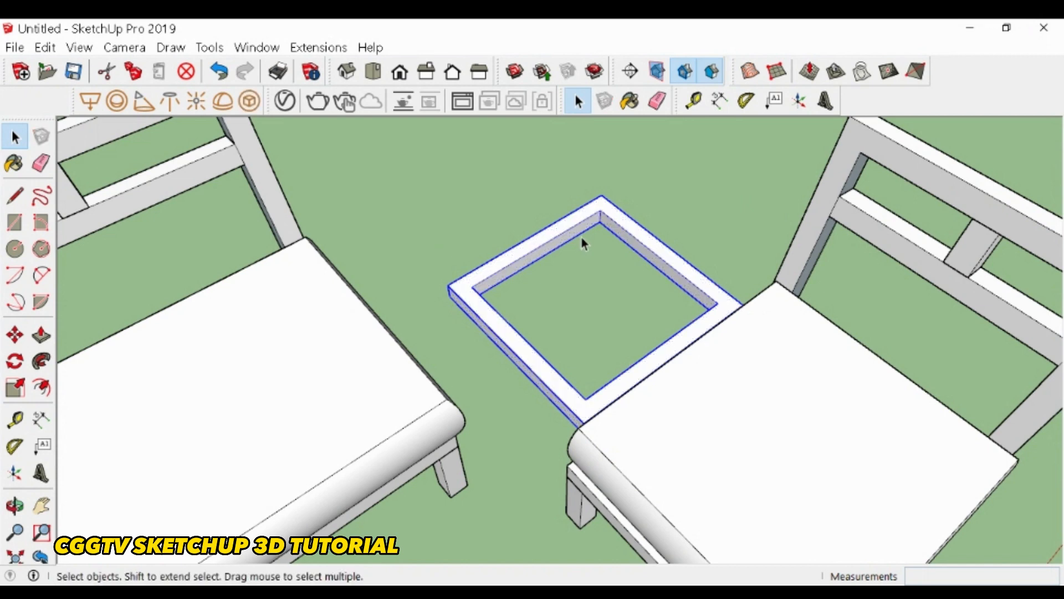
scroll(581, 238, up, 4)
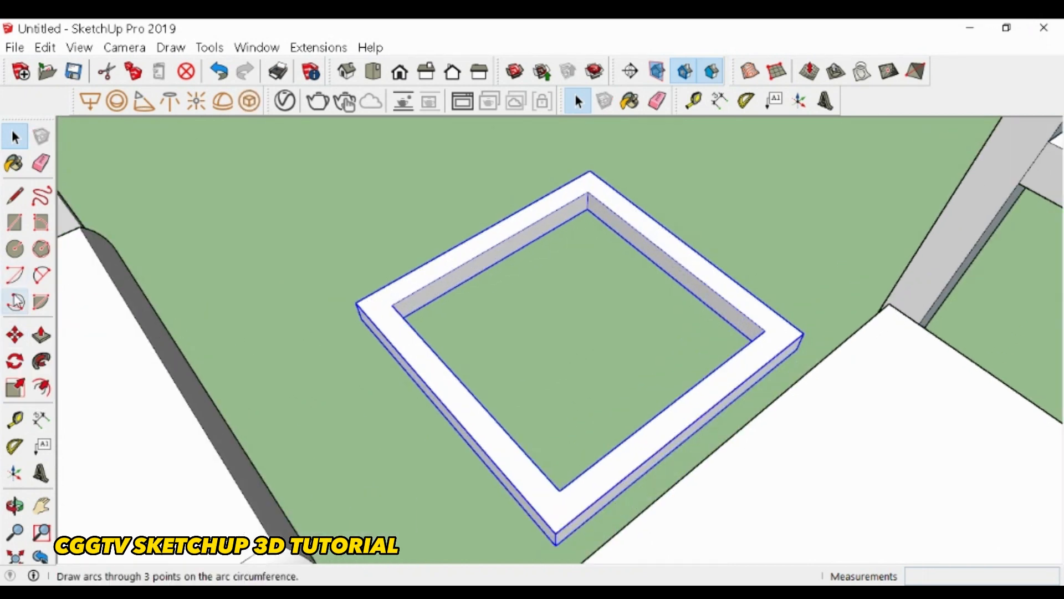
- Draw a small square on one corner of the frame and extrude it 0.5 m as a table leg
click(14, 222)
click(387, 303)
click(358, 304)
key(space)
click(327, 297)
key(p)
click(370, 307)
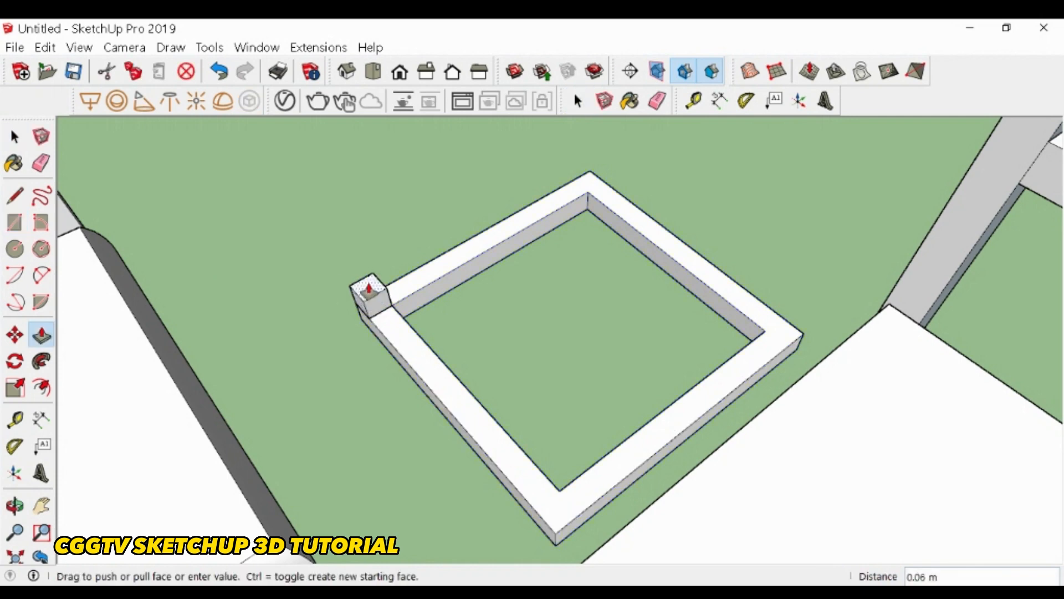
text(.)
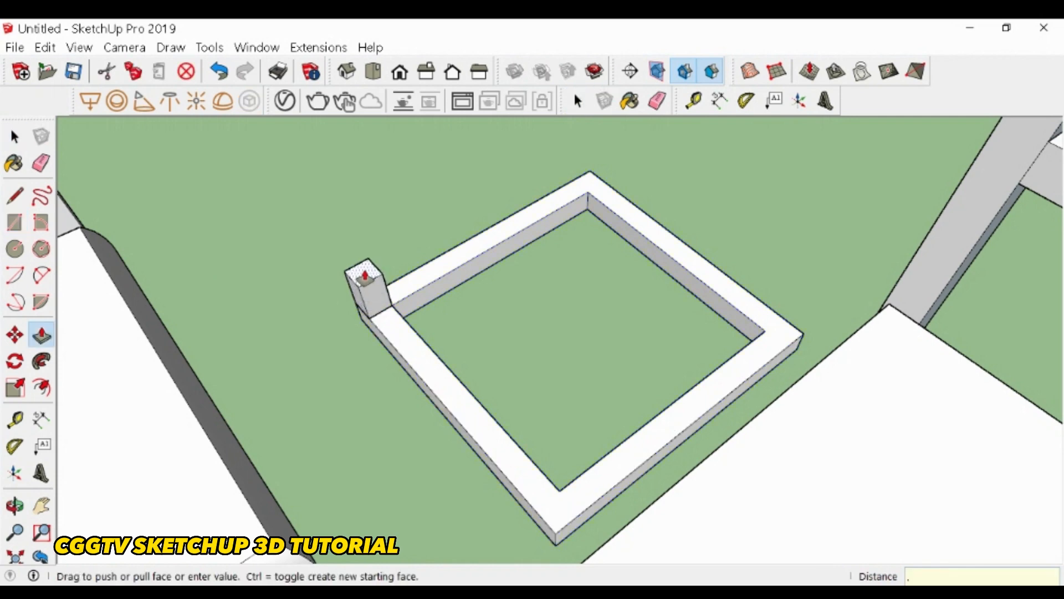
text(5)
key(Return)
- Group the leg and copy it to the nearest adjacent corner of the frame
scroll(445, 382, down, 3)
key(space)
drag(366, 230, 461, 375)
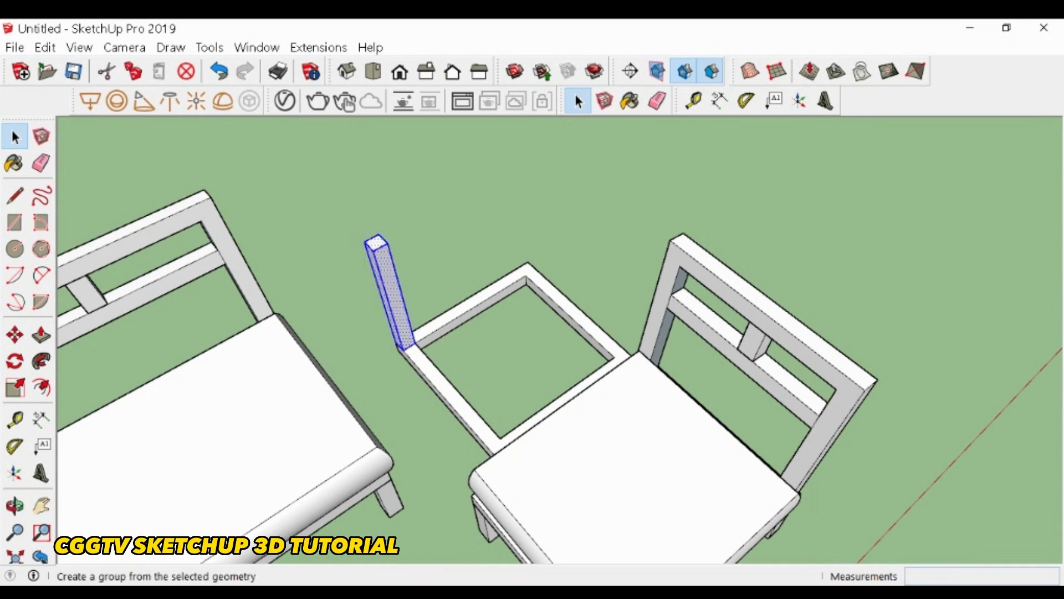
scroll(407, 349, up, 3)
key(m)
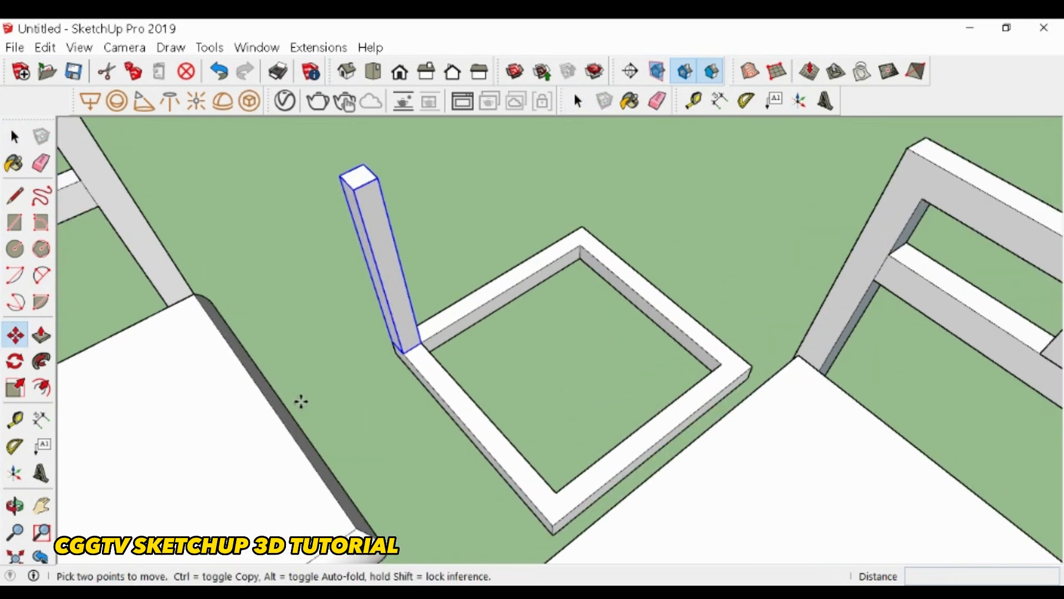
key(ctrl)
click(399, 350)
click(554, 521)
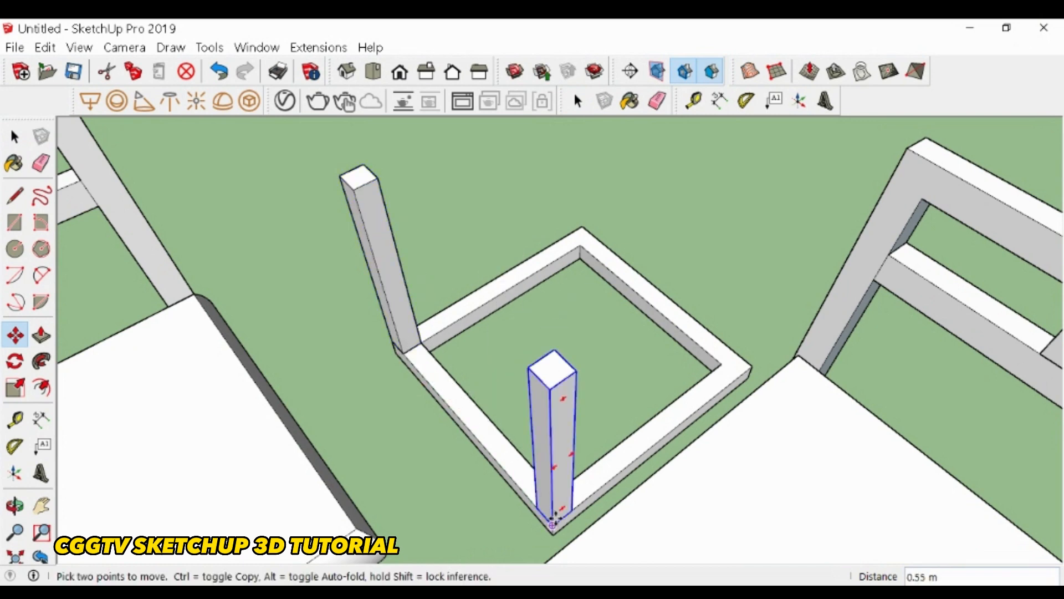
- Copy the two legs together to the opposite side of the frame
key(space)
key(m)
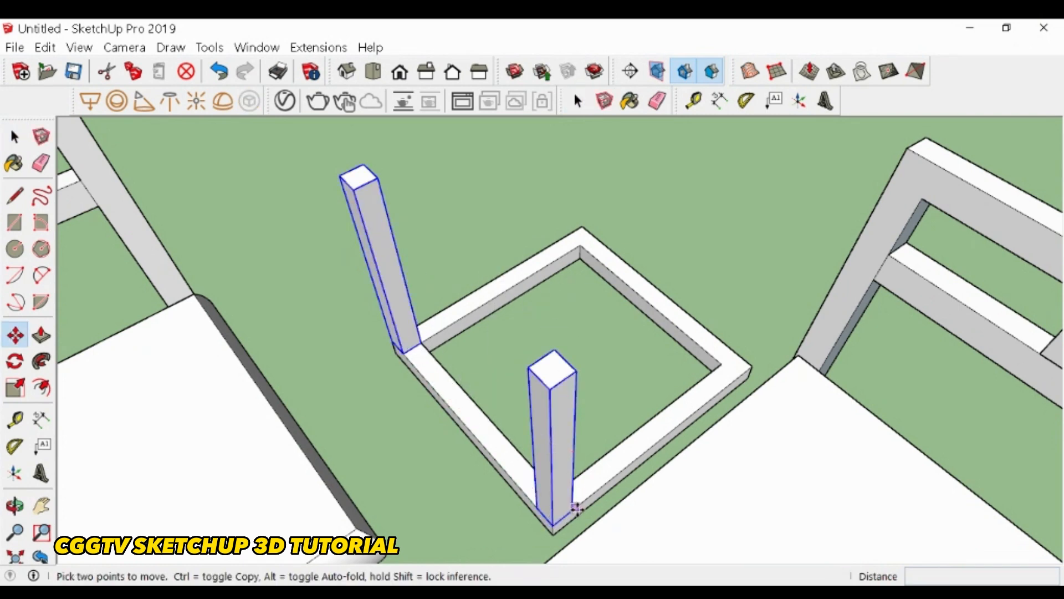
key(ctrl)
click(572, 509)
click(744, 375)
key(space)
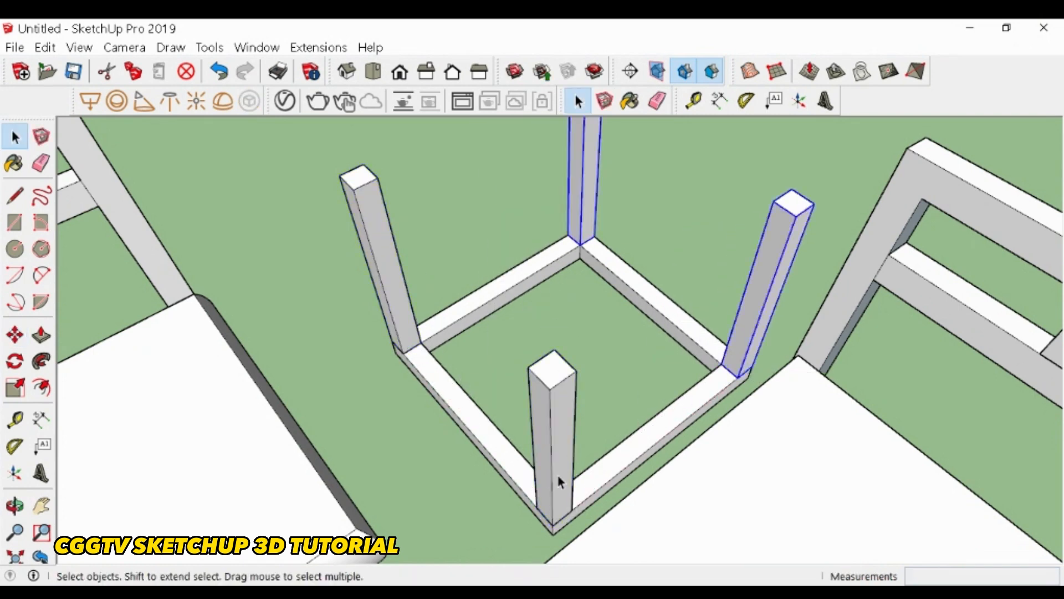
- Select the frame and all four legs and combine them into one group
ctrl+click(422, 363)
right_click(424, 364)
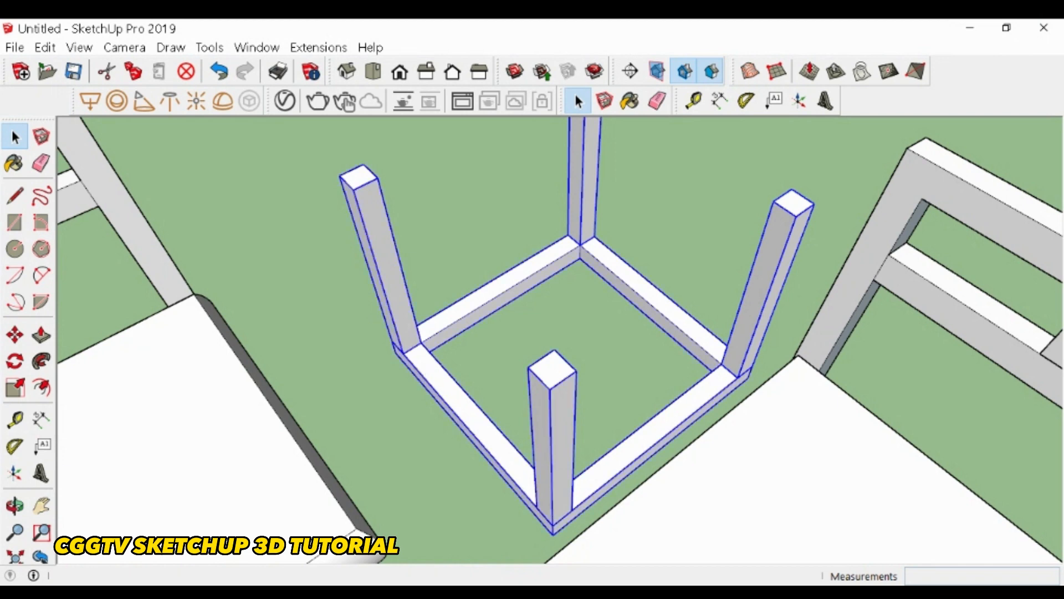
click(490, 196)
- Flip the table group half a turn so that it stands on its legs
key(m)
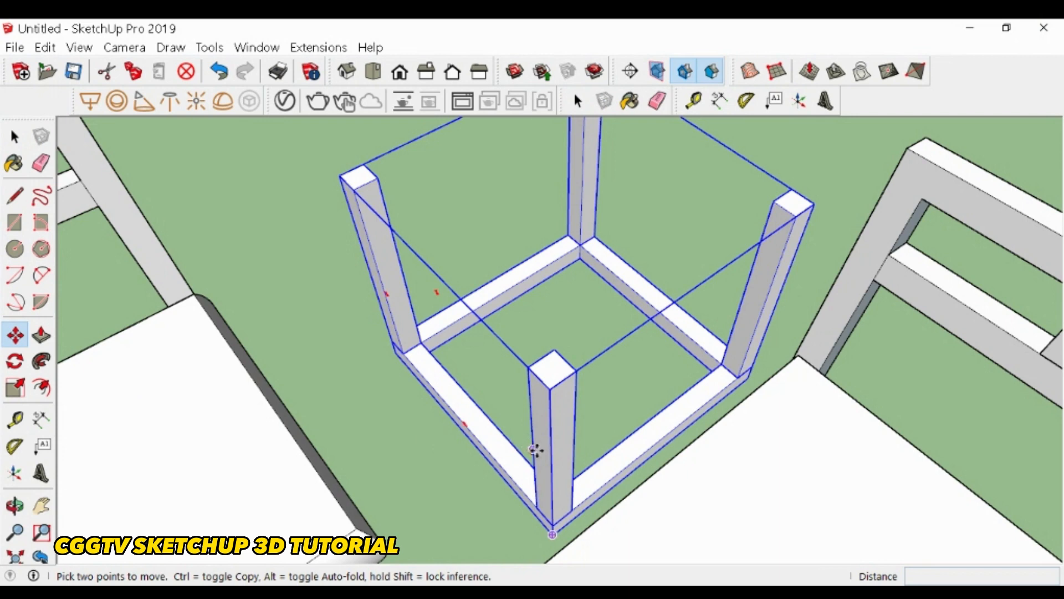
key(q)
click(452, 365)
click(430, 287)
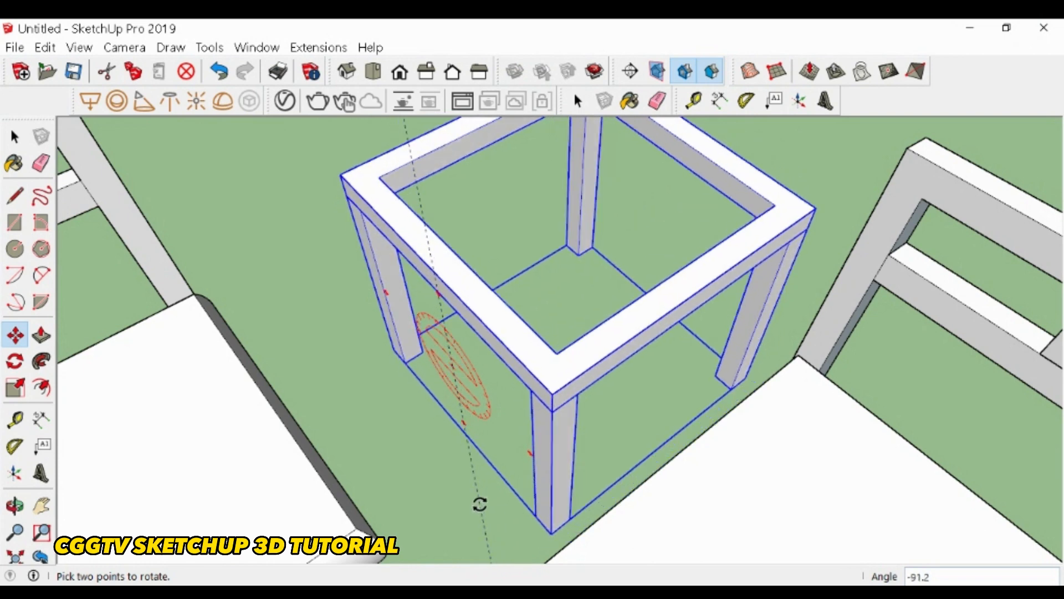
click(484, 507)
key(m)
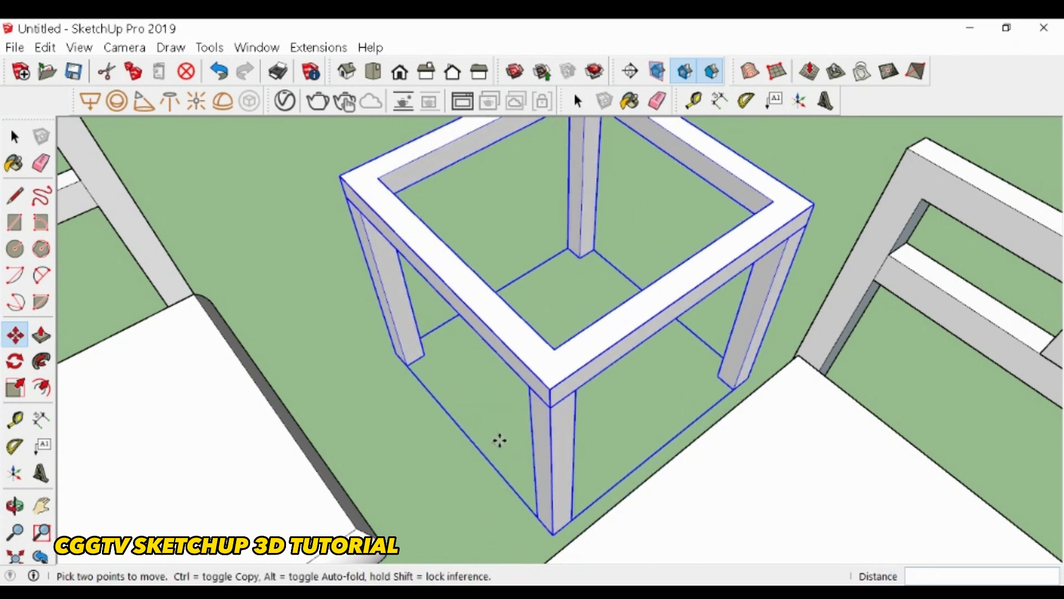
- Draw a 0.50 by 0.50 m rectangle filling the opening of the table's top frame
middle_drag(499, 439, 594, 326)
key(space)
scroll(665, 252, up, 3)
click(81, 195)
click(14, 223)
click(246, 275)
click(685, 311)
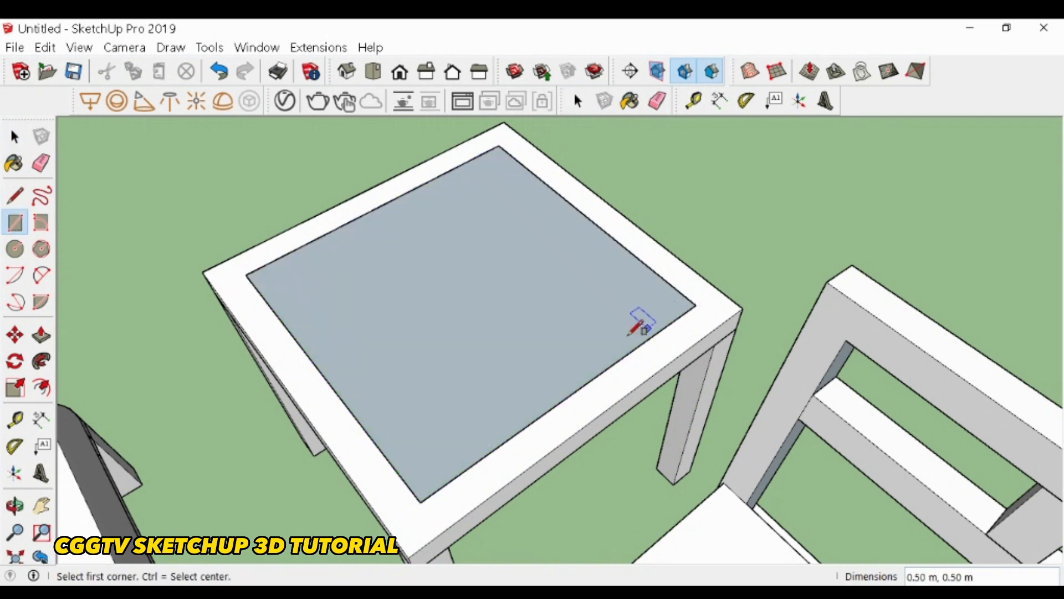
- Extrude the tabletop infill face up 0.01 m into a thin panel
key(space)
click(461, 420)
middle_drag(461, 420, 735, 169)
scroll(488, 378, up, 5)
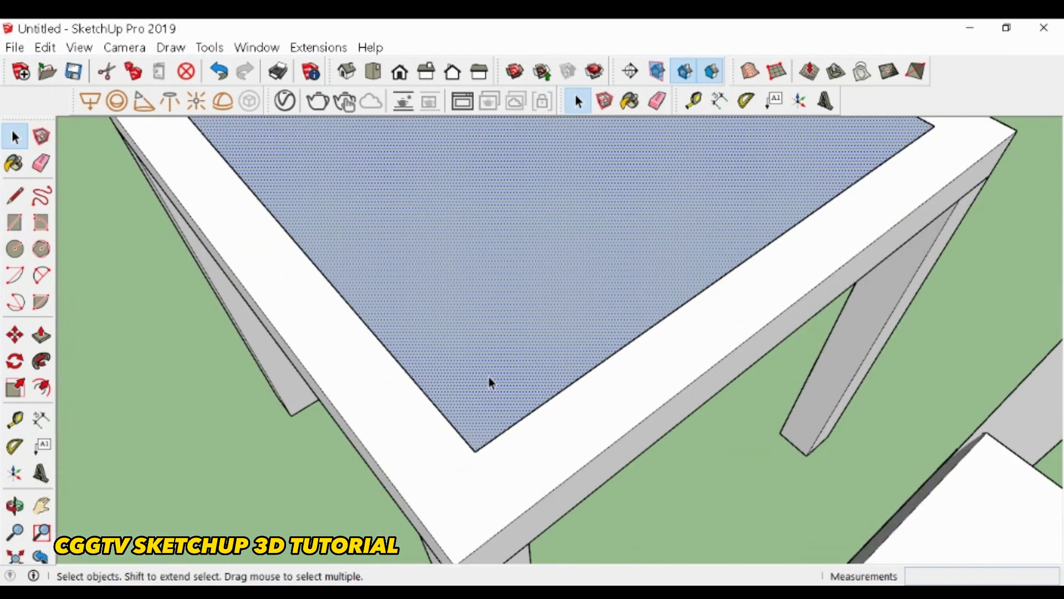
key(p)
click(487, 377)
key(space)
scroll(487, 376, down, 6)
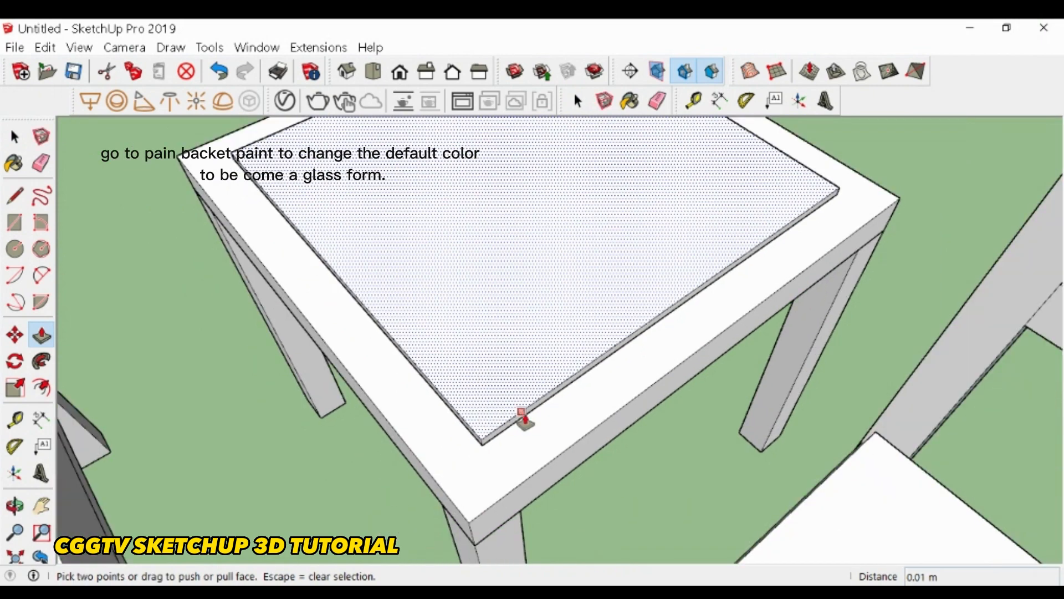
- Group the thin tabletop panel and lower it flush with the top of the table frame
drag(364, 181, 722, 441)
middle_drag(606, 237, 592, 237)
scroll(511, 379, up, 6)
scroll(513, 374, up, 1)
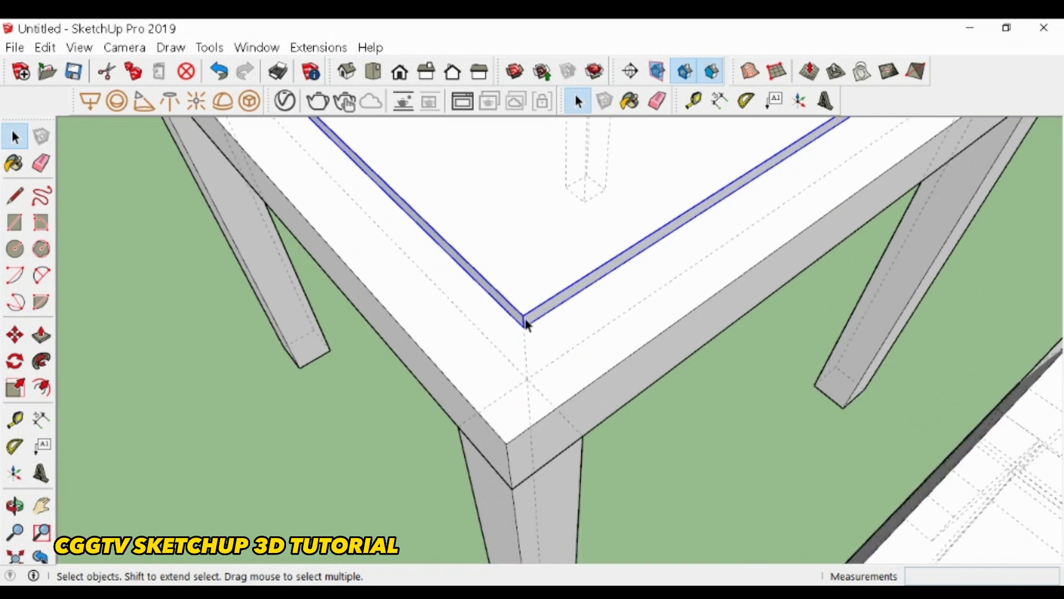
key(m)
click(525, 324)
click(525, 321)
scroll(523, 373, down, 4)
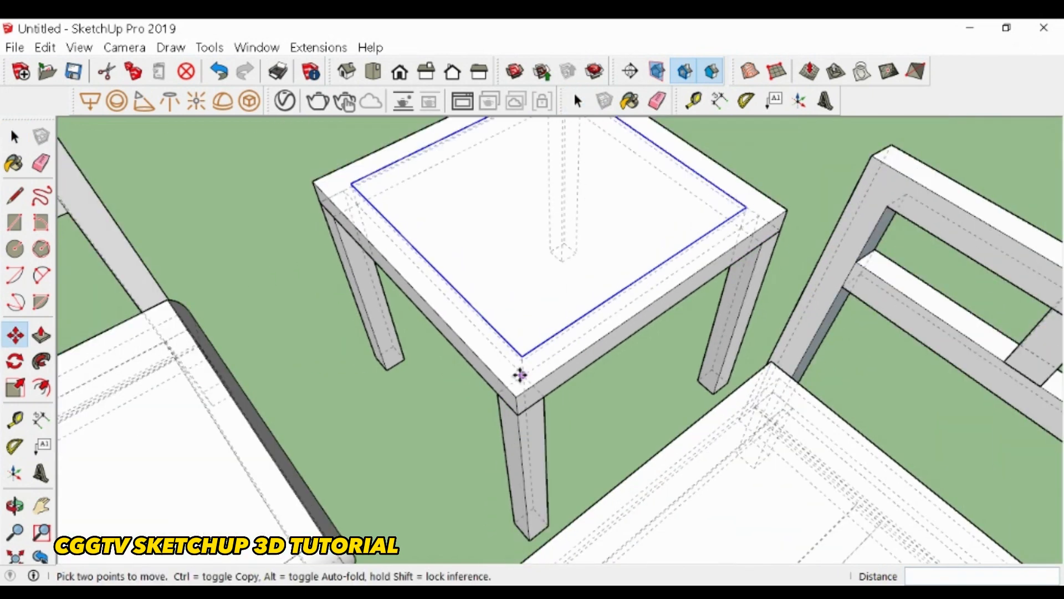
scroll(520, 375, down, 2)
key(space)
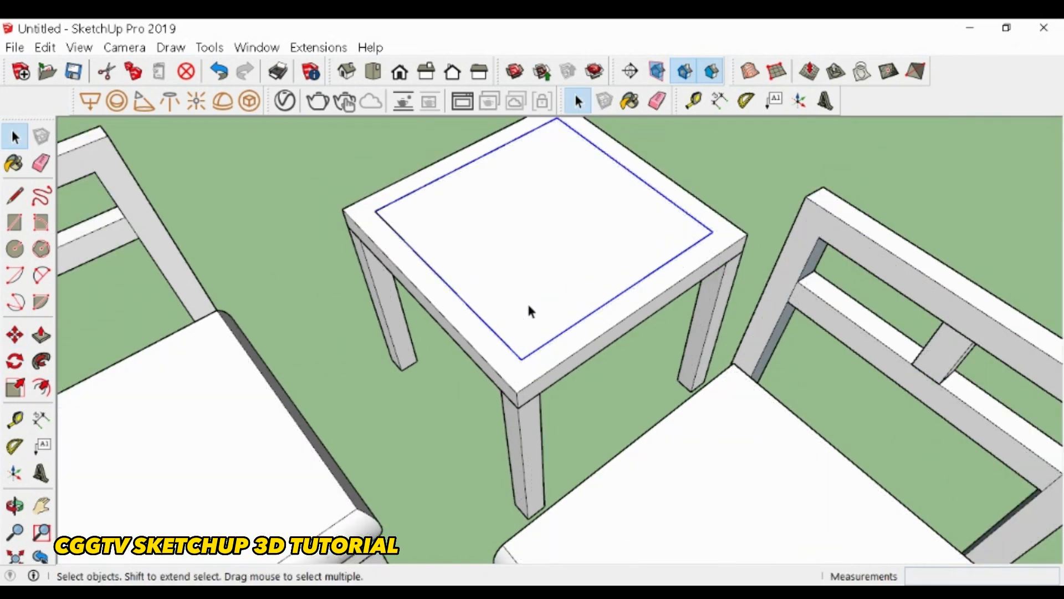
- Select the long sofa, both single seats and the side table, and copy the whole set farther along the red axis
scroll(569, 304, down, 5)
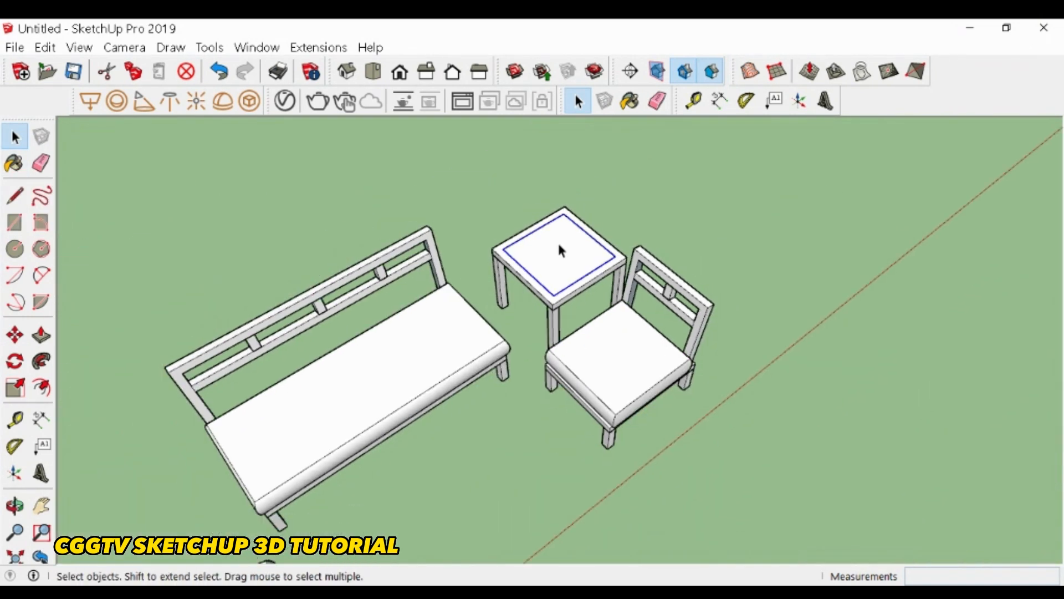
scroll(557, 240, down, 3)
middle_drag(557, 241, 301, 254)
drag(201, 188, 730, 436)
scroll(570, 294, down, 3)
key(m)
click(463, 351)
key(ctrl)
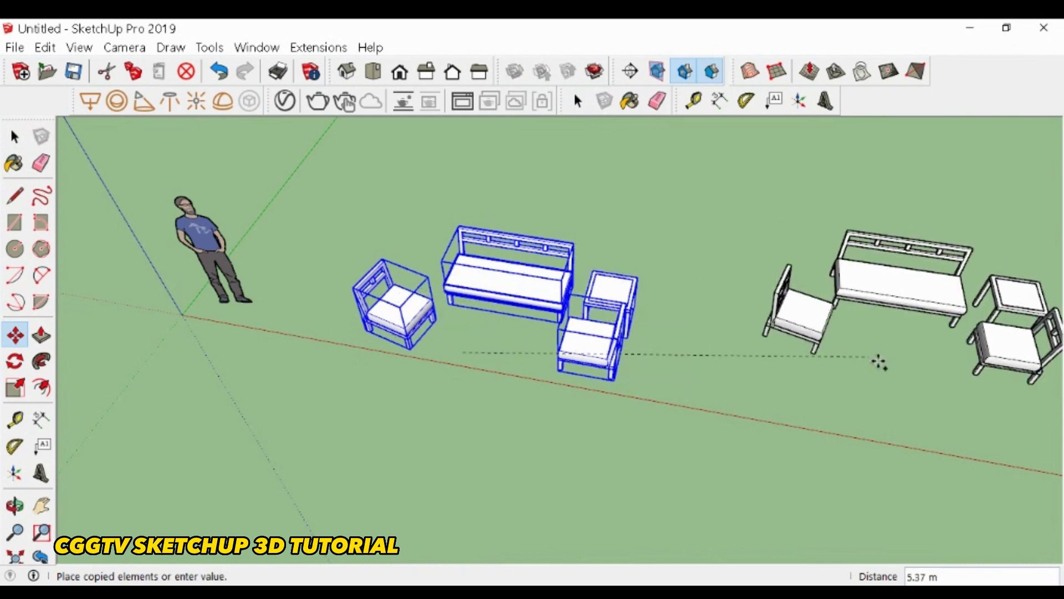
click(867, 427)
- Paint the copied side table's top panel with Translucent Glass Gray from the Glass and Mirrors materials
scroll(882, 384, down, 3)
scroll(674, 326, up, 4)
scroll(674, 326, up, 3)
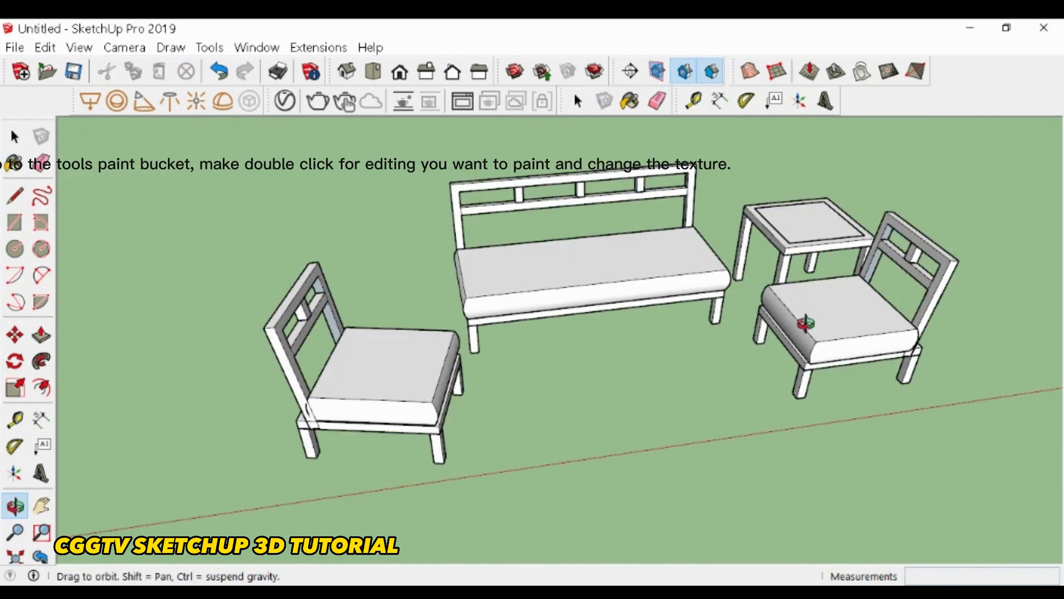
mouse_move(803, 325)
middle_down()
mouse_move(700, 242)
mouse_move(654, 242)
middle_up()
click(14, 136)
click(15, 164)
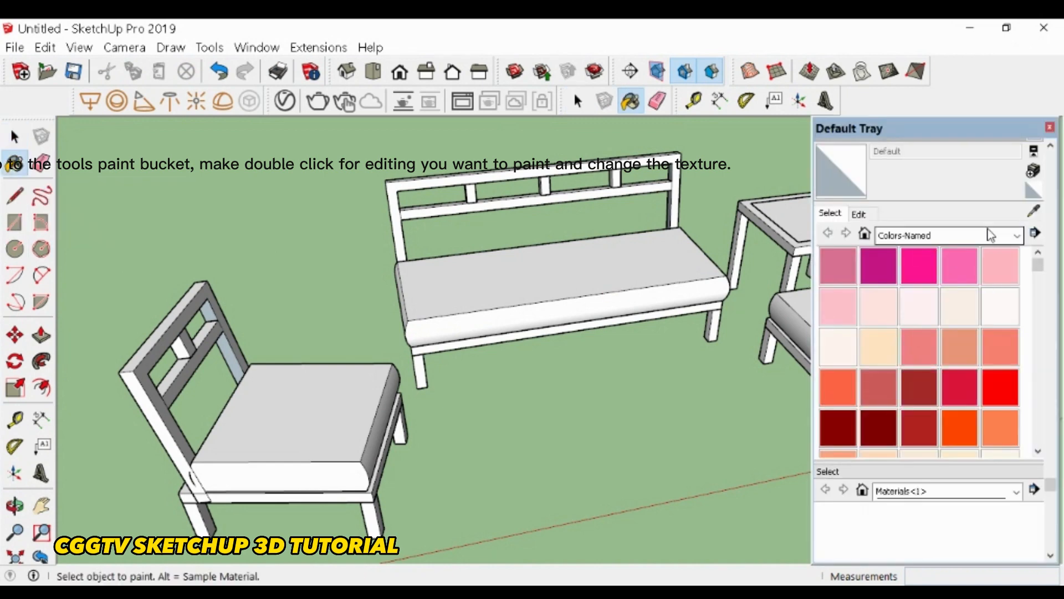
click(1019, 236)
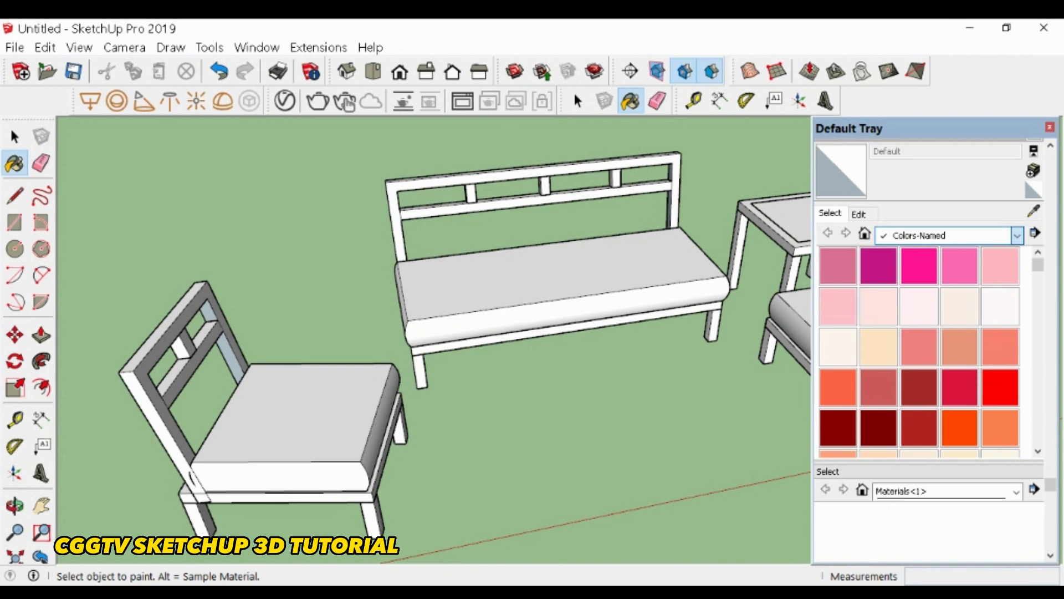
click(910, 313)
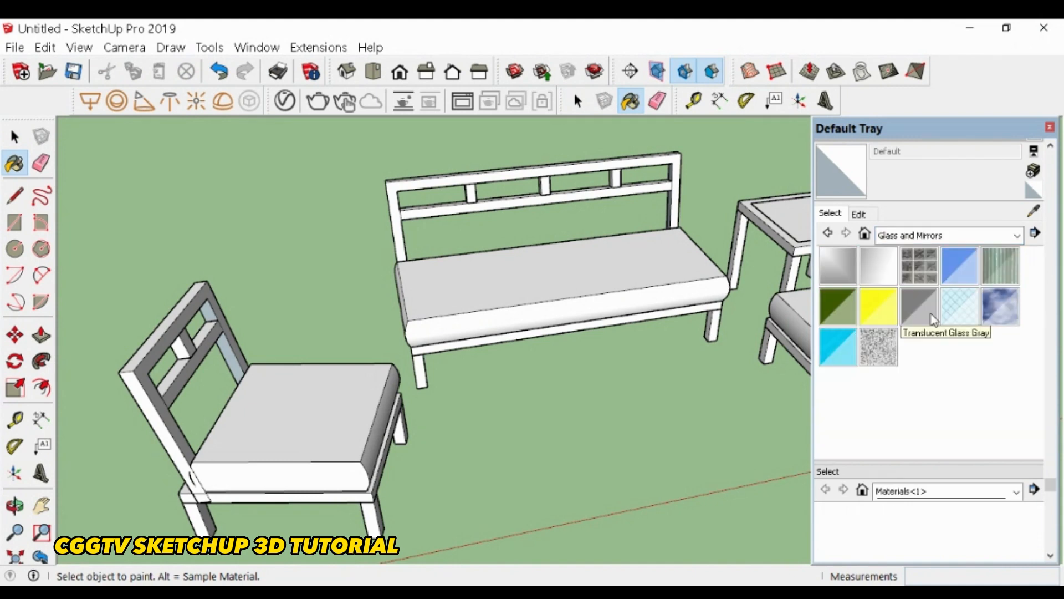
click(933, 318)
scroll(399, 340, down, 5)
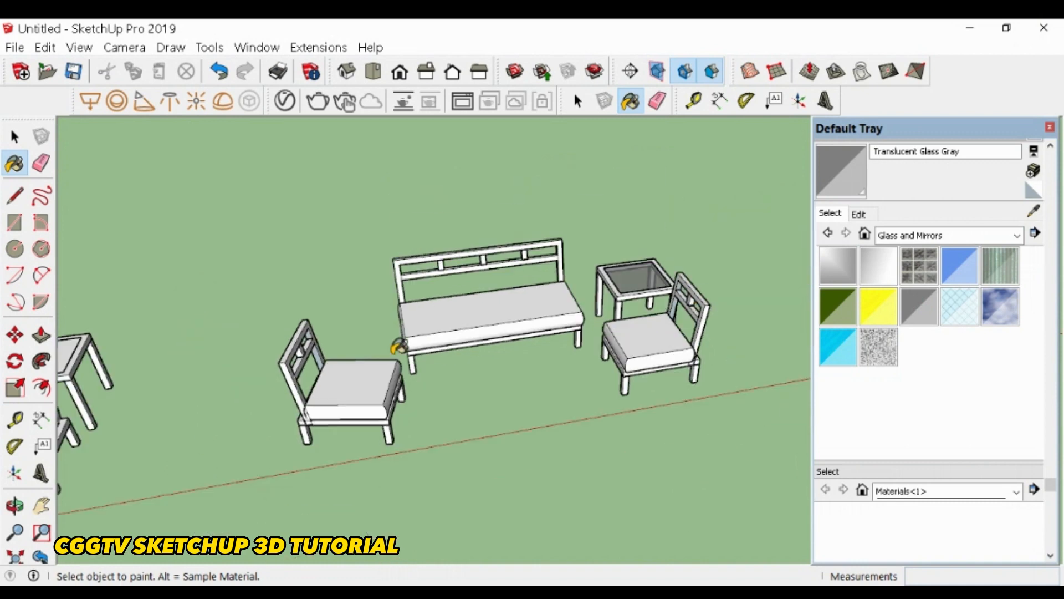
- Paint the copied side table's frame with Wood Cherry Original from the Wood materials
scroll(620, 292, up, 3)
scroll(610, 299, up, 3)
key(space)
click(596, 315)
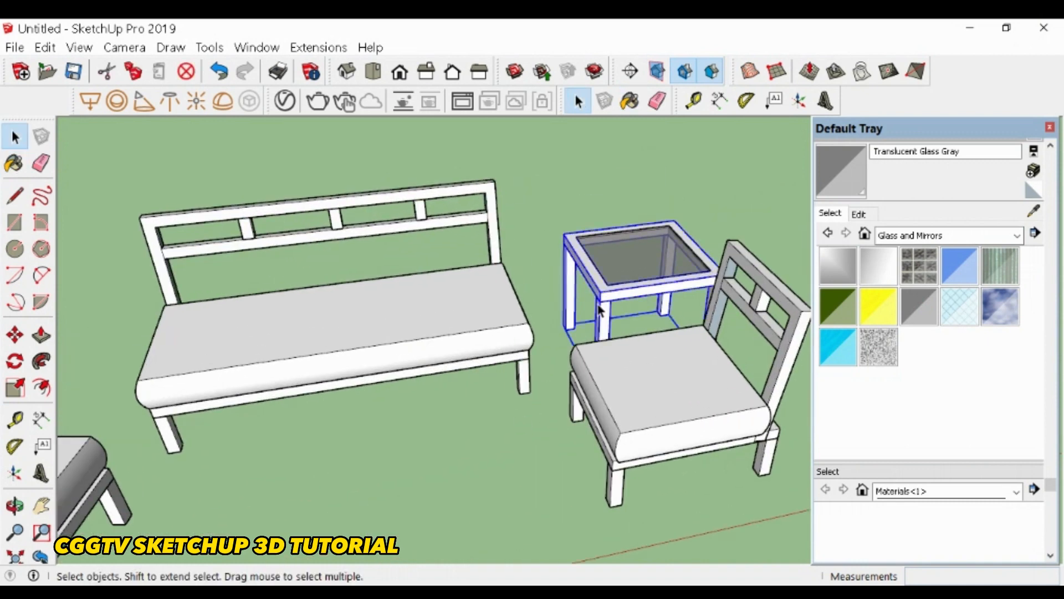
click(1017, 237)
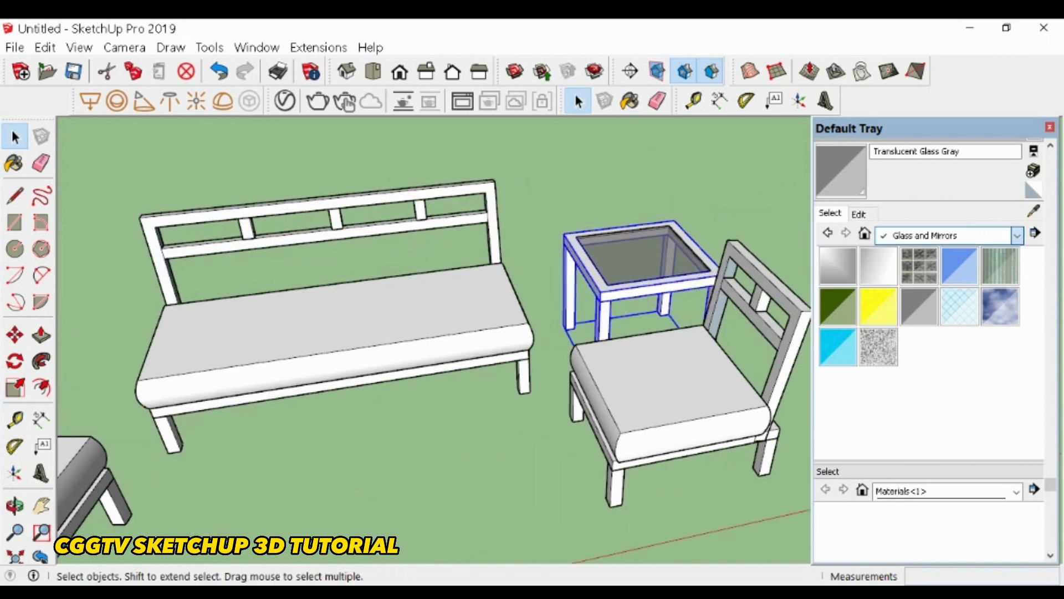
click(916, 440)
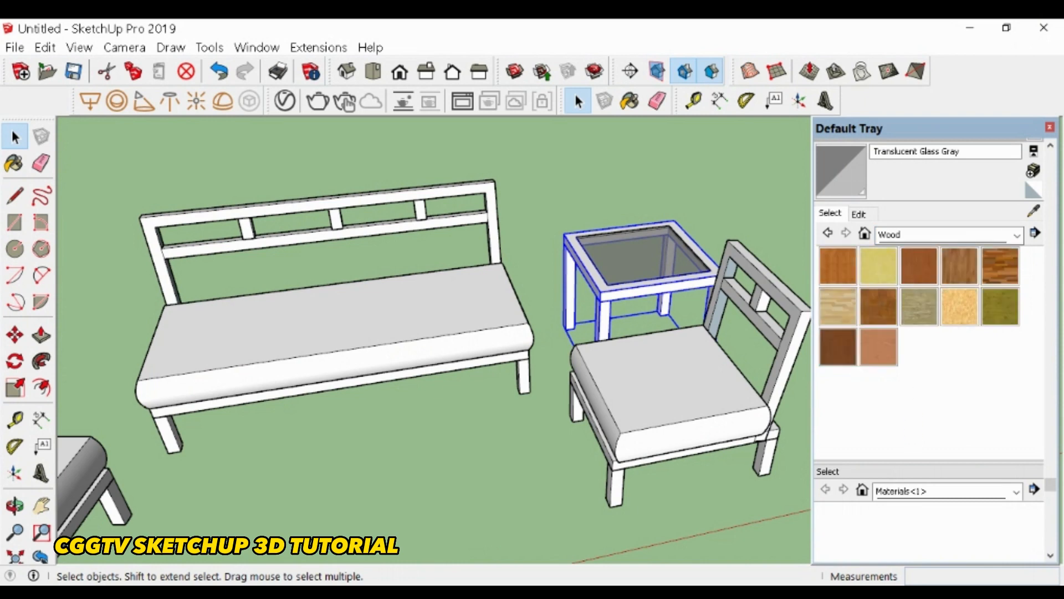
click(931, 270)
click(625, 286)
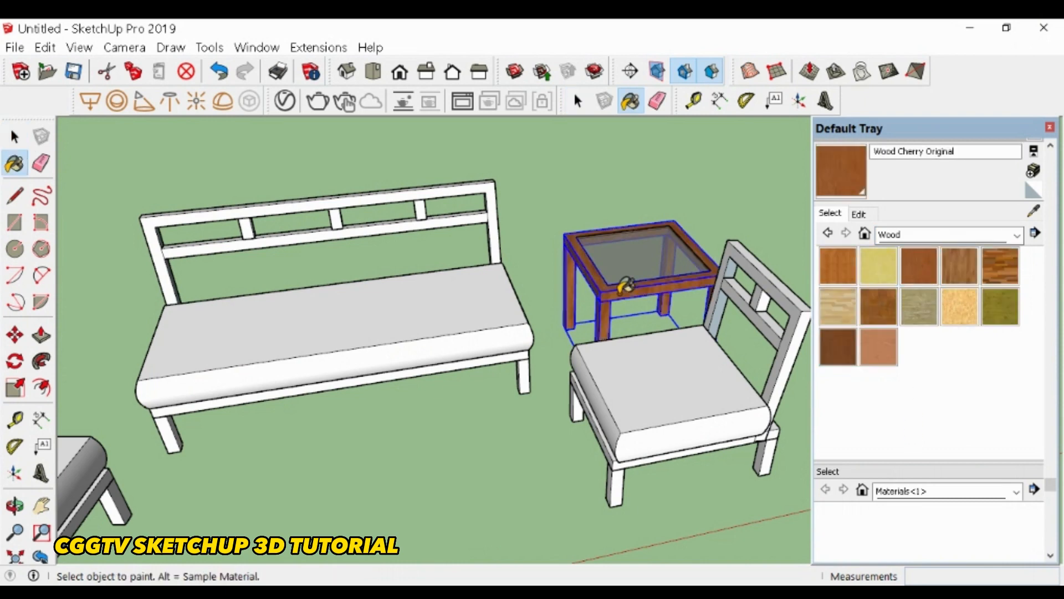
- Explode the single seat beside the side table into its separate cushion and frame parts
key(space)
click(543, 336)
click(480, 334)
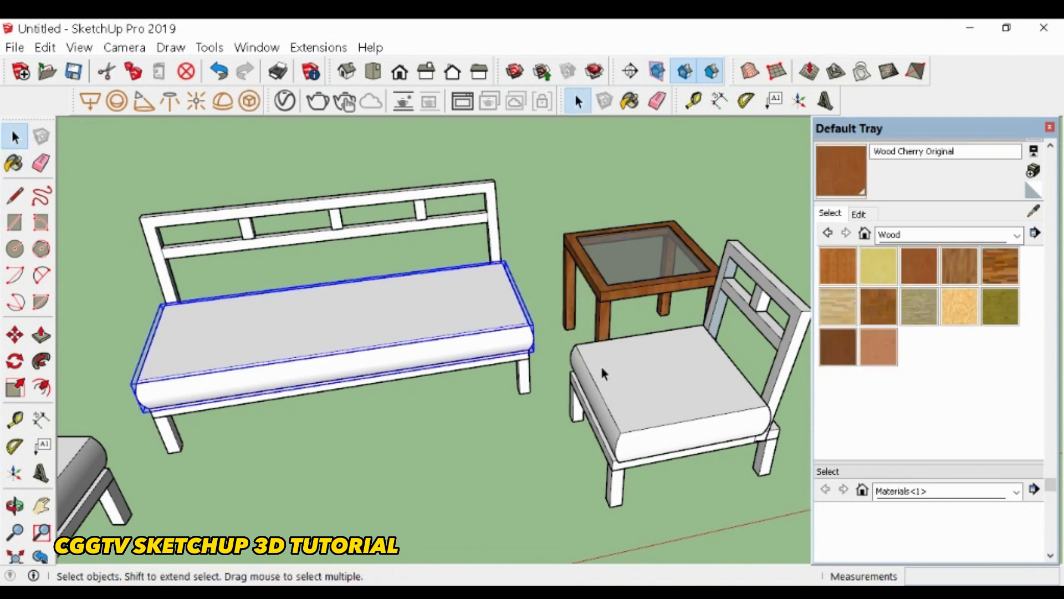
click(616, 372)
right_click(616, 373)
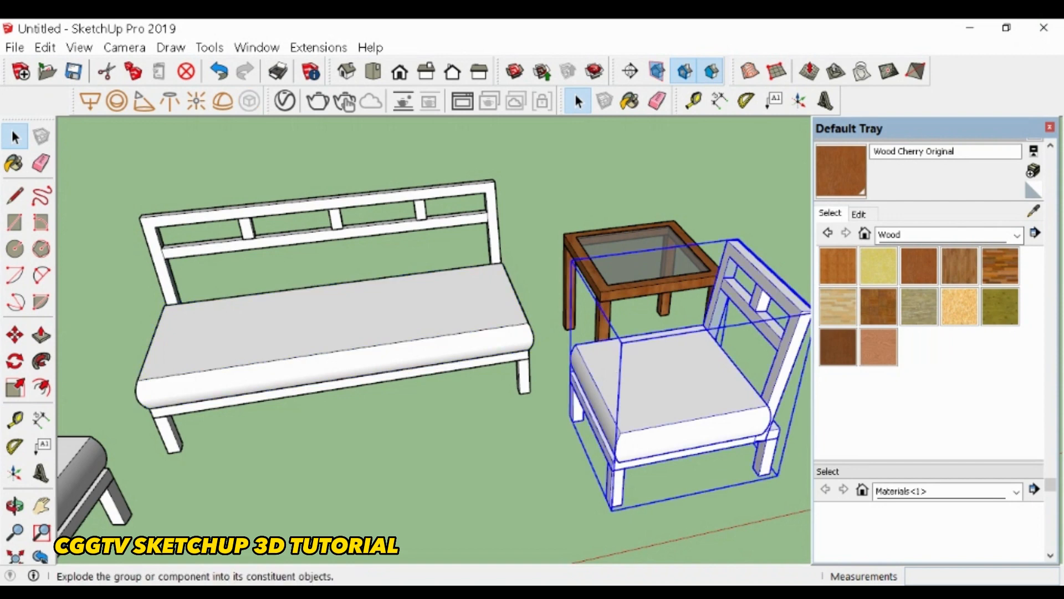
click(649, 438)
click(617, 435)
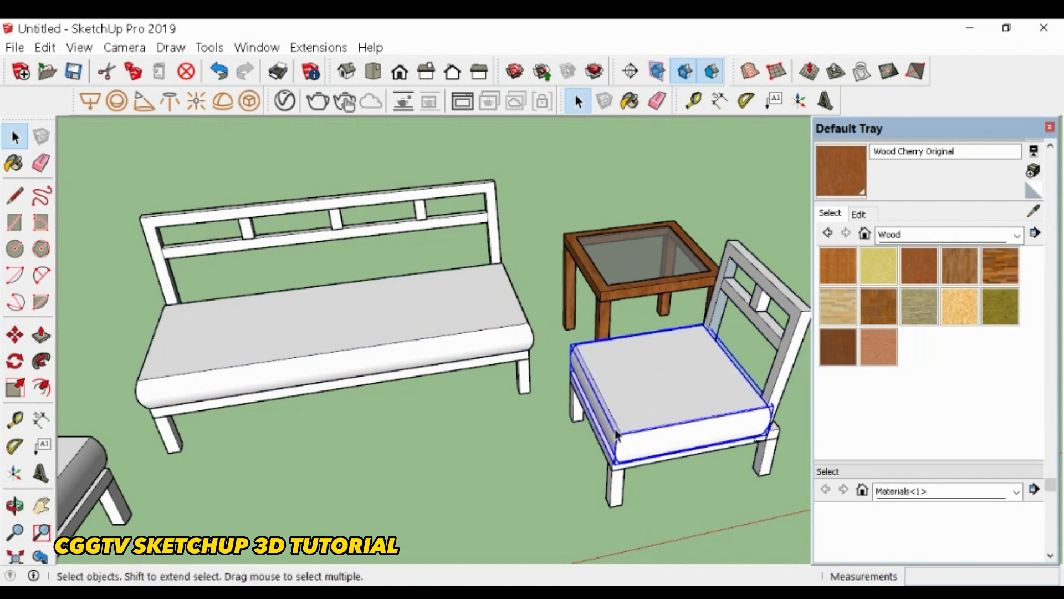
- Select the exploded seat's leg base together with its backrest and group them as one frame
click(618, 496)
shift+click(781, 389)
right_click(782, 390)
click(826, 233)
scroll(688, 366, down, 2)
scroll(687, 365, down, 2)
click(611, 462)
double_click(308, 481)
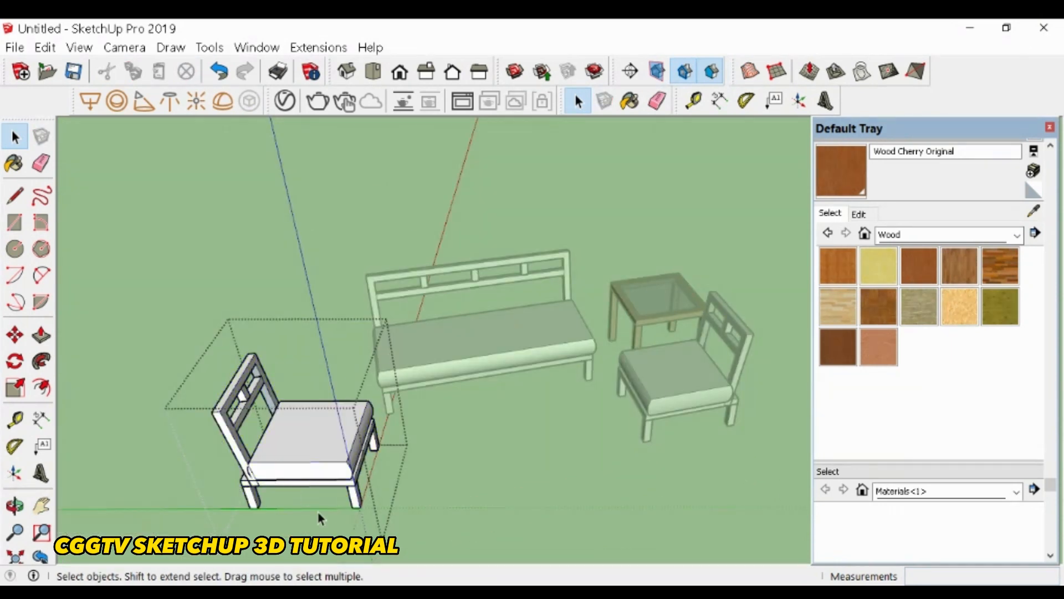
click(446, 501)
scroll(610, 451, up, 5)
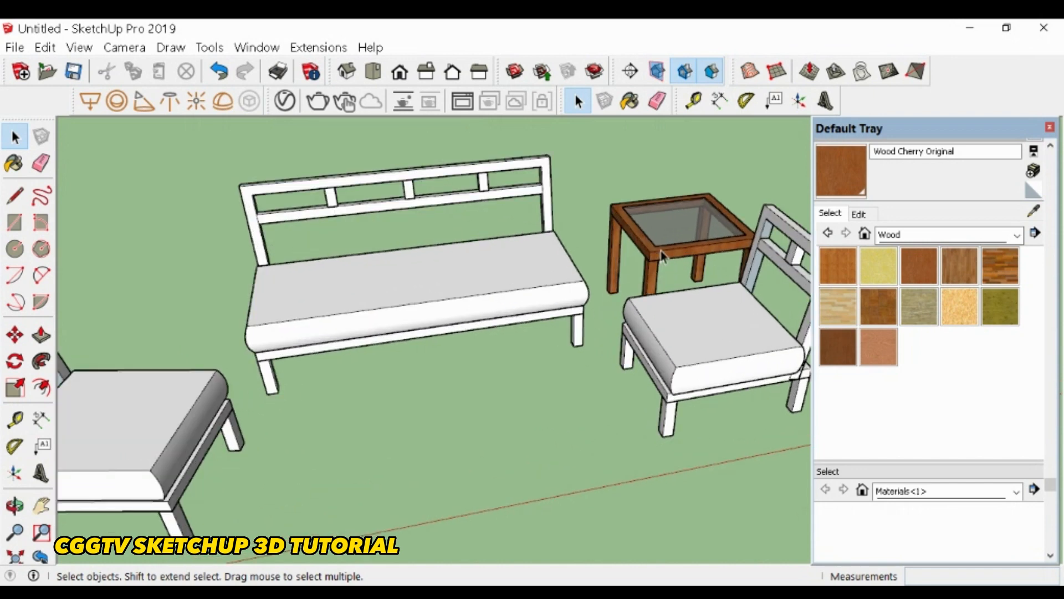
click(661, 250)
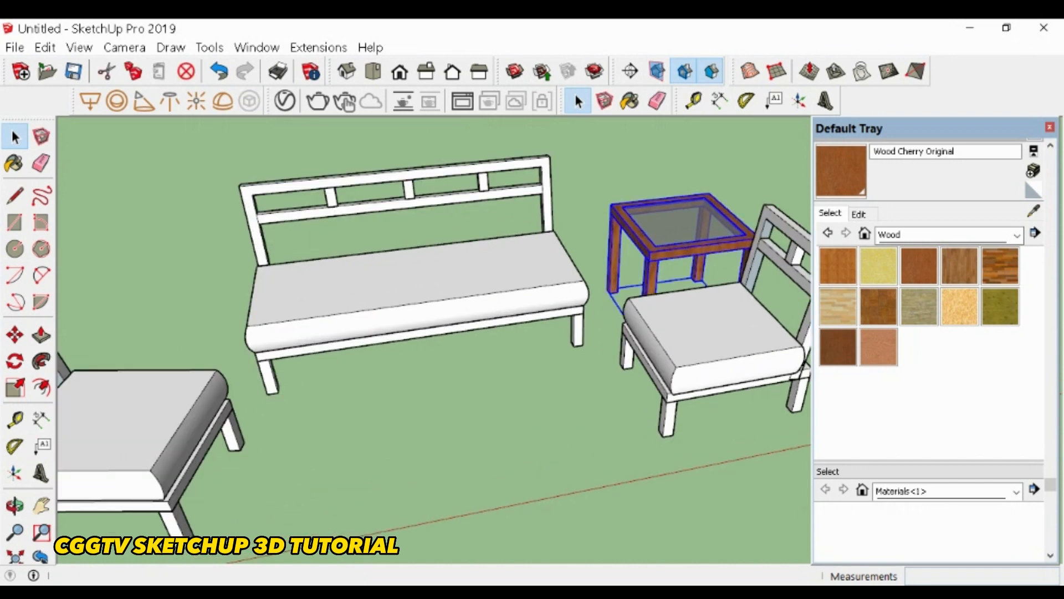
click(551, 305)
click(558, 394)
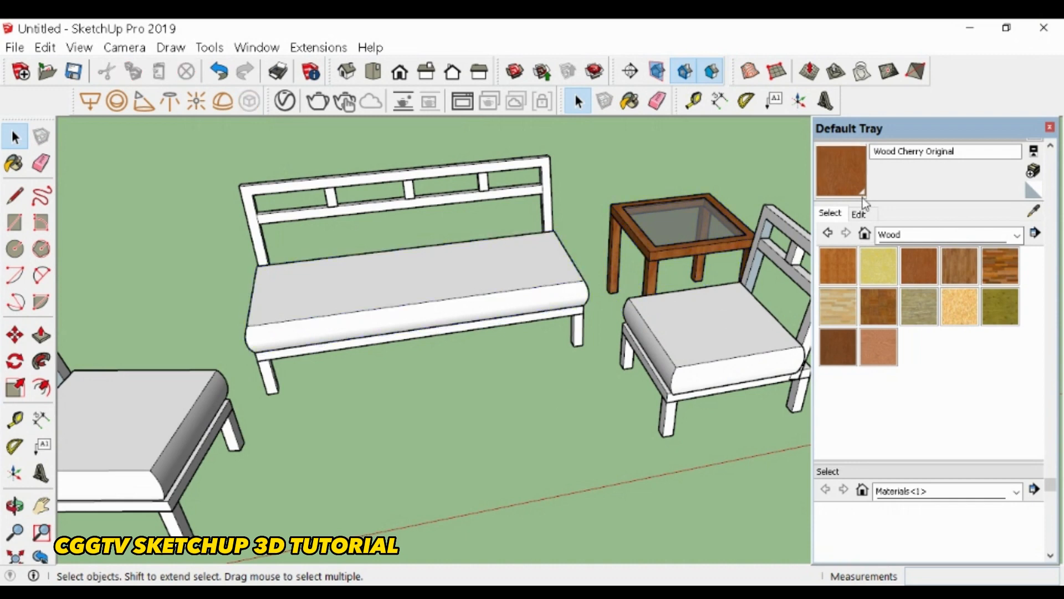
- Paint the long sofa's frame and the frame of the seat beside the side table with Wood Cherry Original
click(848, 174)
click(547, 187)
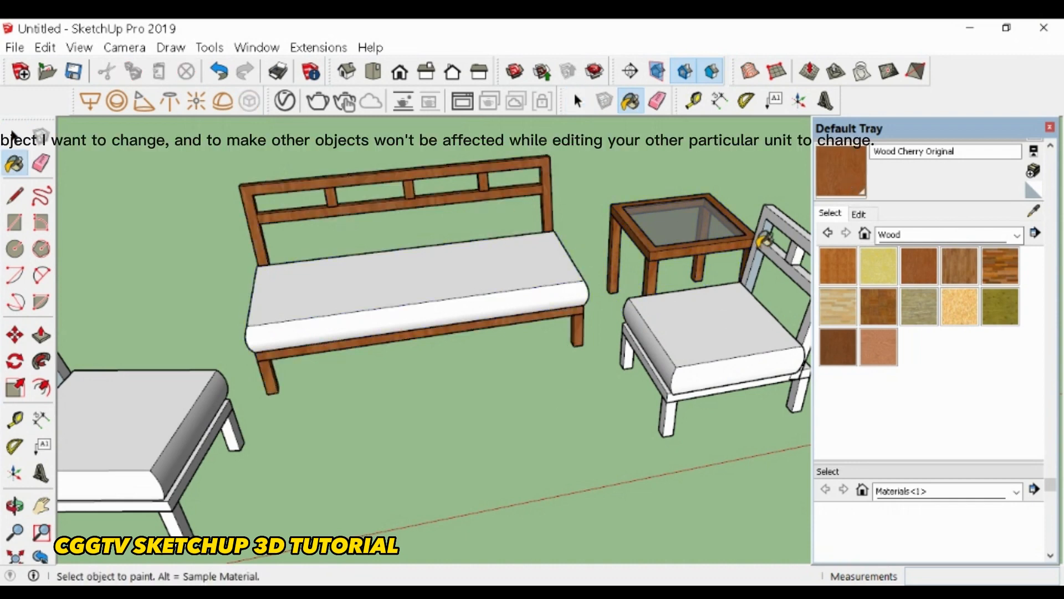
key(space)
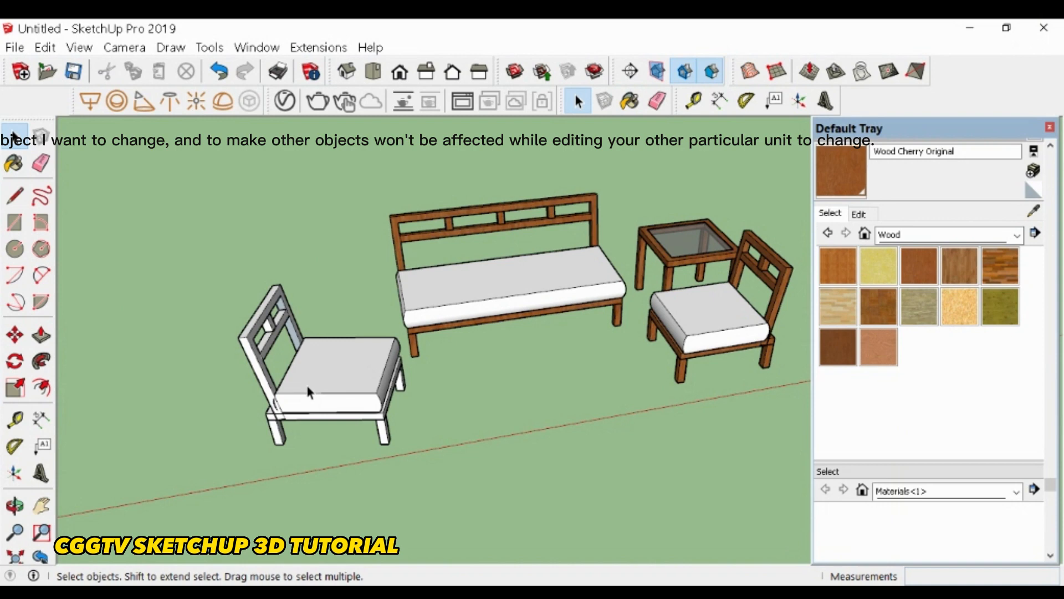
- Open the other single seat's group and paint its backrest and leg base with Wood Cherry Original
double_click(309, 391)
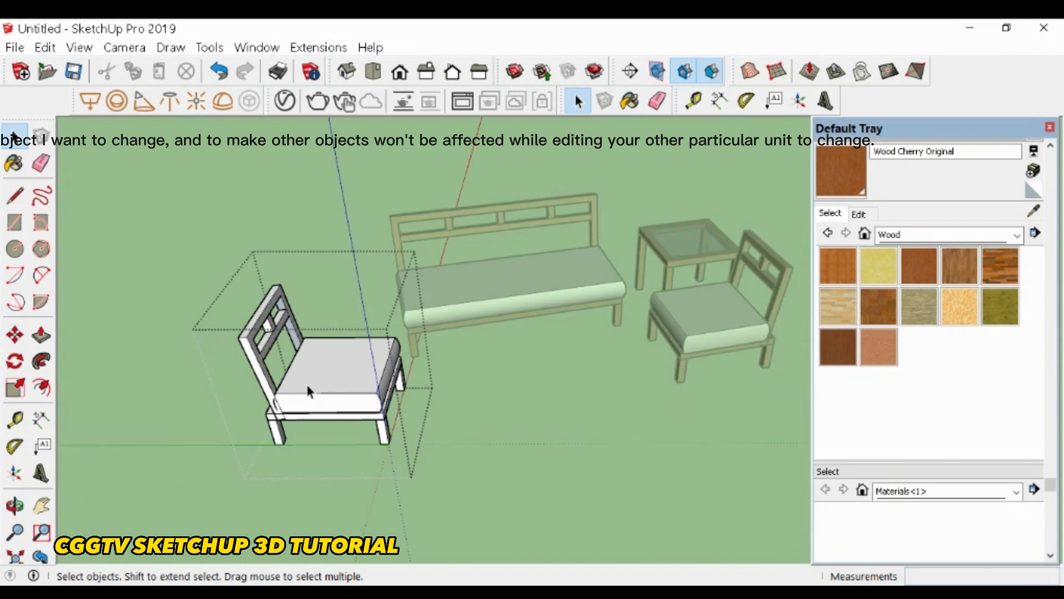
click(265, 386)
key(b)
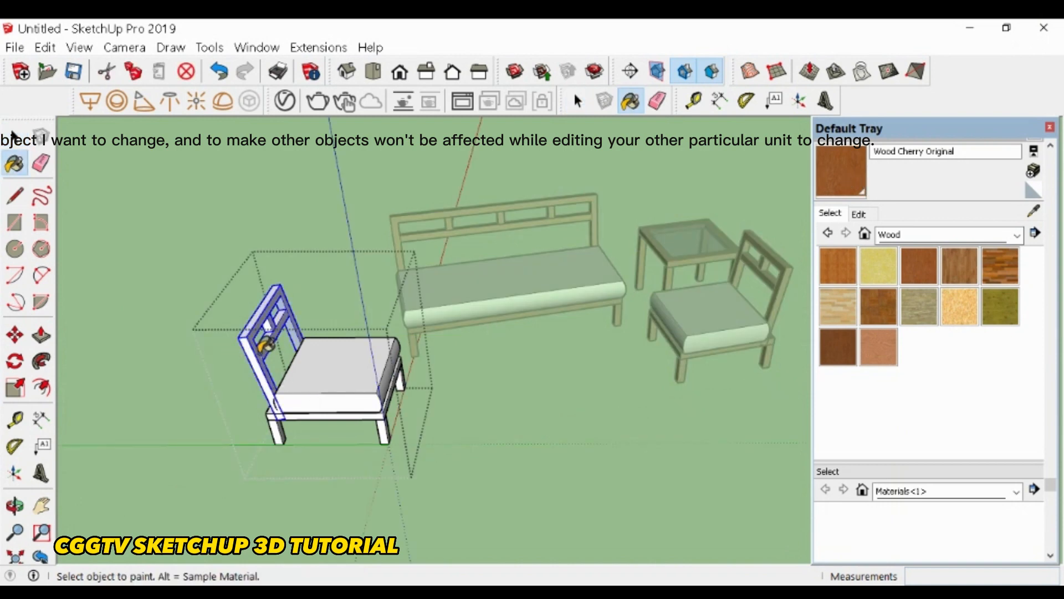
click(260, 384)
click(277, 424)
key(space)
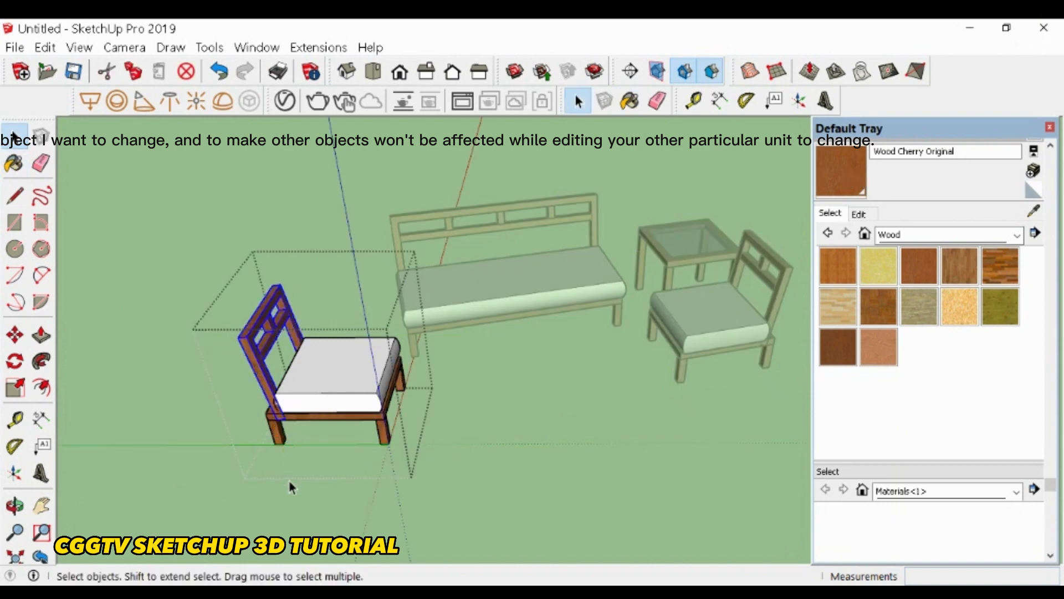
click(290, 481)
click(354, 414)
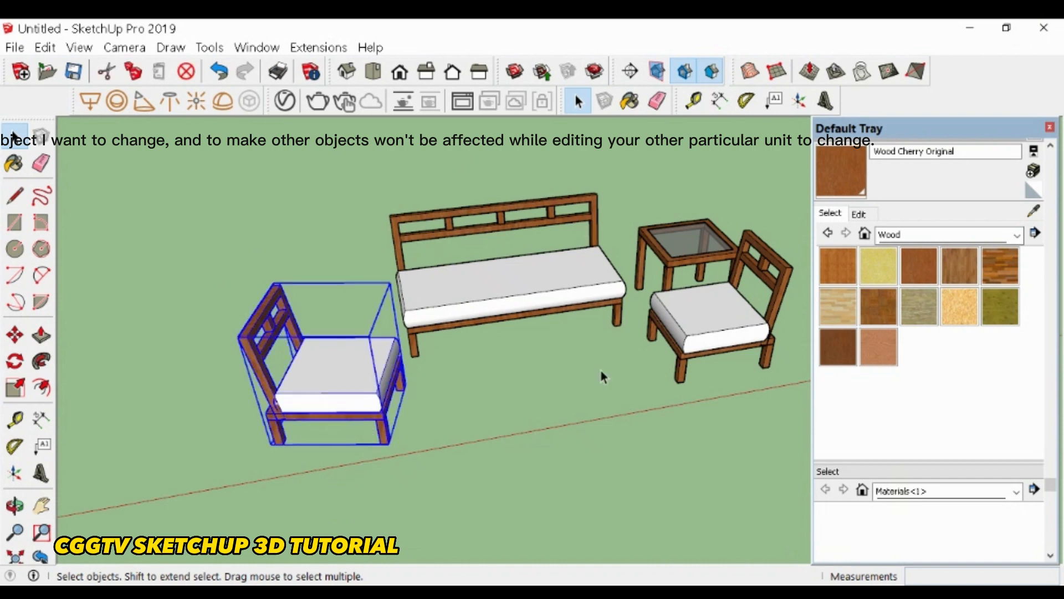
- Paint the cushions of the long sofa and the seat beside the side table with Textile Leaves Green from Carpet, Fabrics, Leathers, Textiles
click(1017, 235)
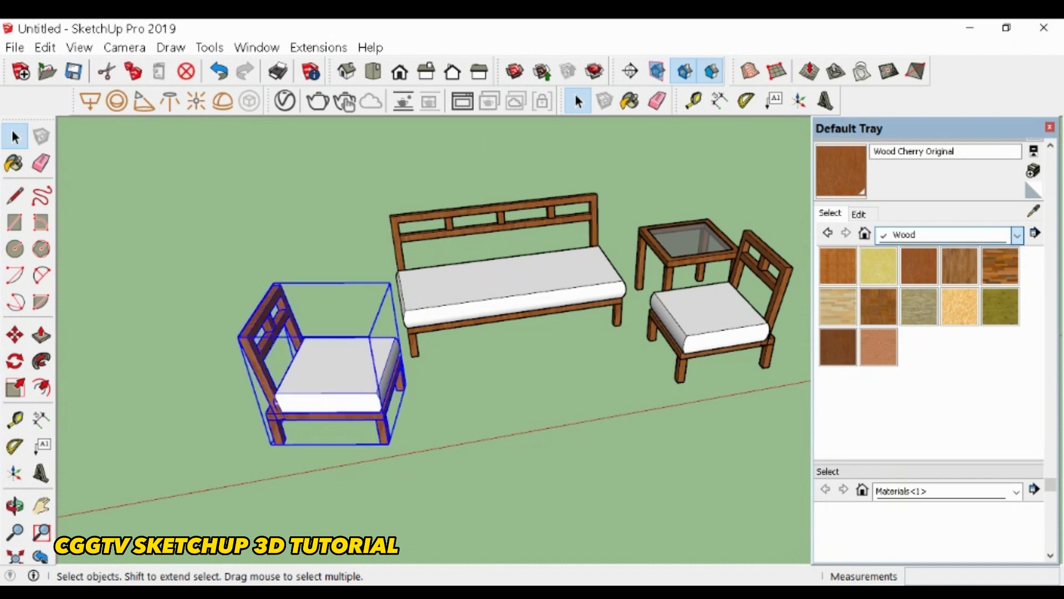
click(923, 276)
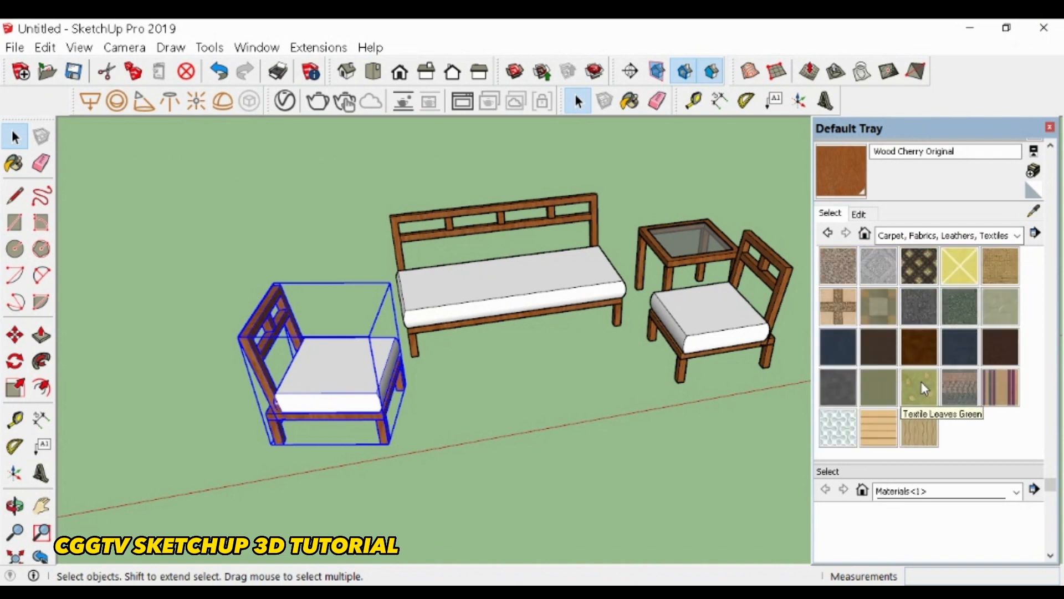
click(922, 383)
scroll(572, 290, up, 5)
click(575, 293)
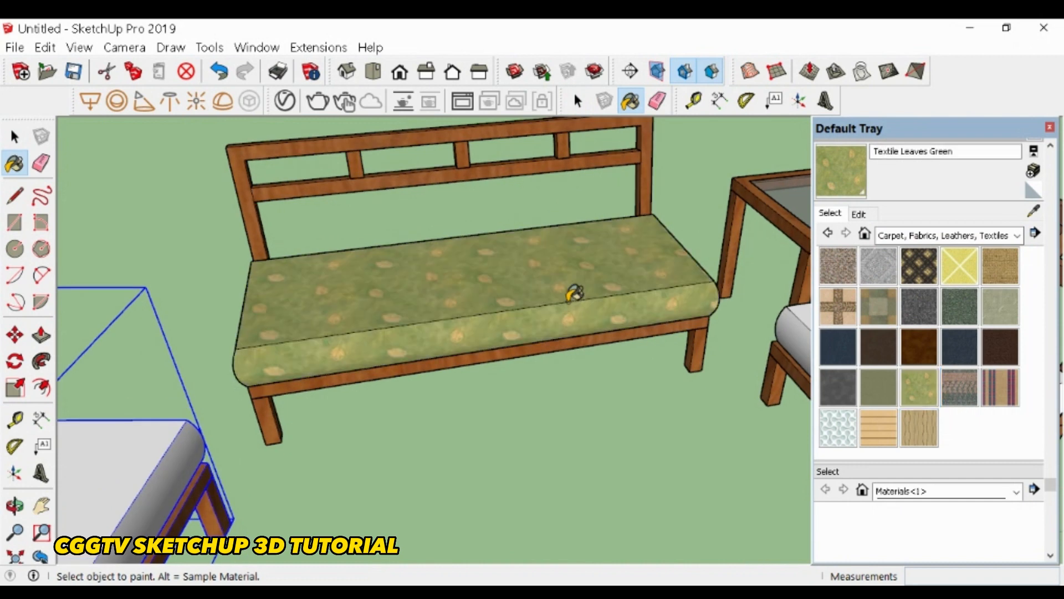
scroll(427, 294, down, 5)
click(693, 337)
key(space)
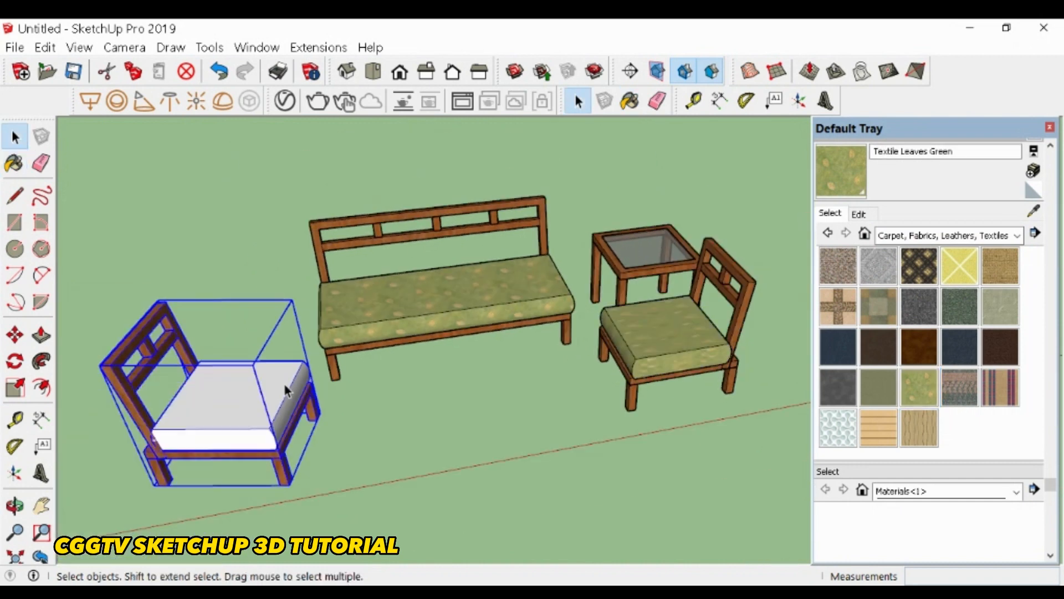
- Open the other single seat's group and paint its cushion with Textile Leaves Green
double_click(284, 385)
click(284, 384)
key(b)
click(288, 386)
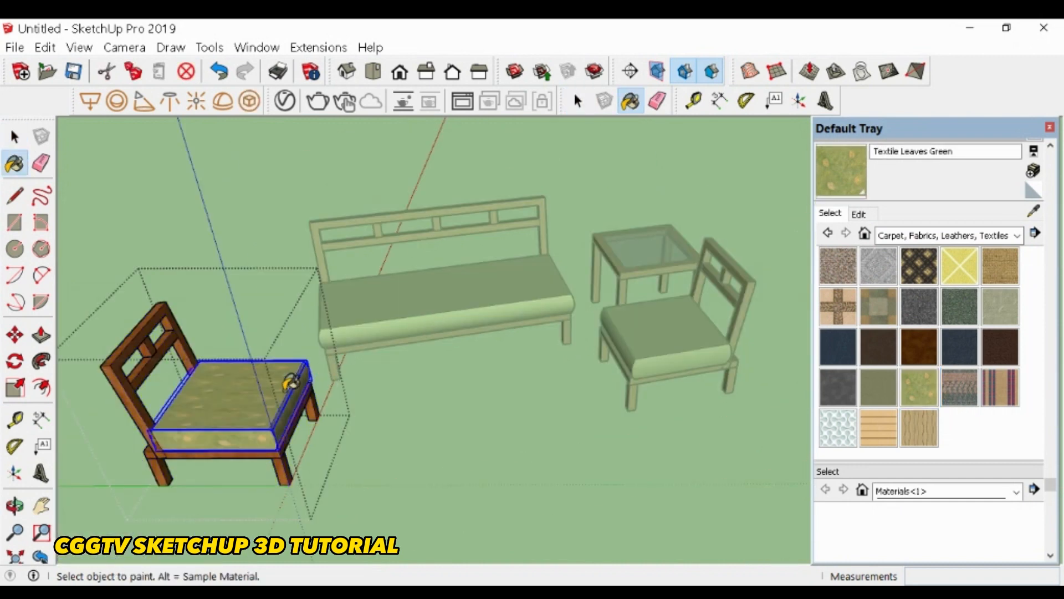
key(space)
click(368, 409)
- Copy the glass-topped side table to the opposite end of the long sofa
click(627, 251)
key(m)
click(658, 243)
key(ctrl)
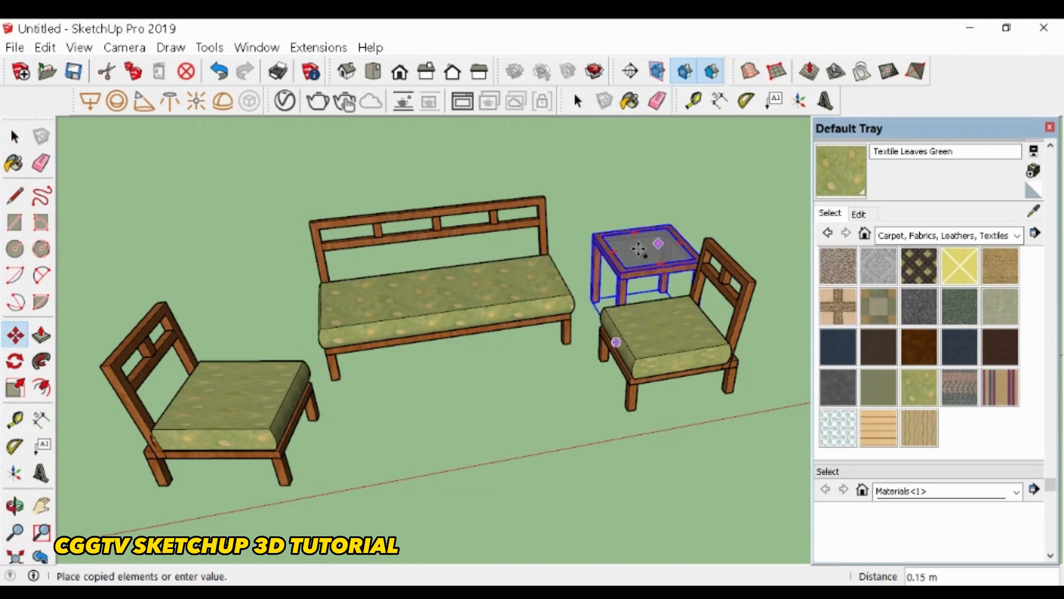
click(260, 303)
key(space)
middle_drag(433, 416, 319, 346)
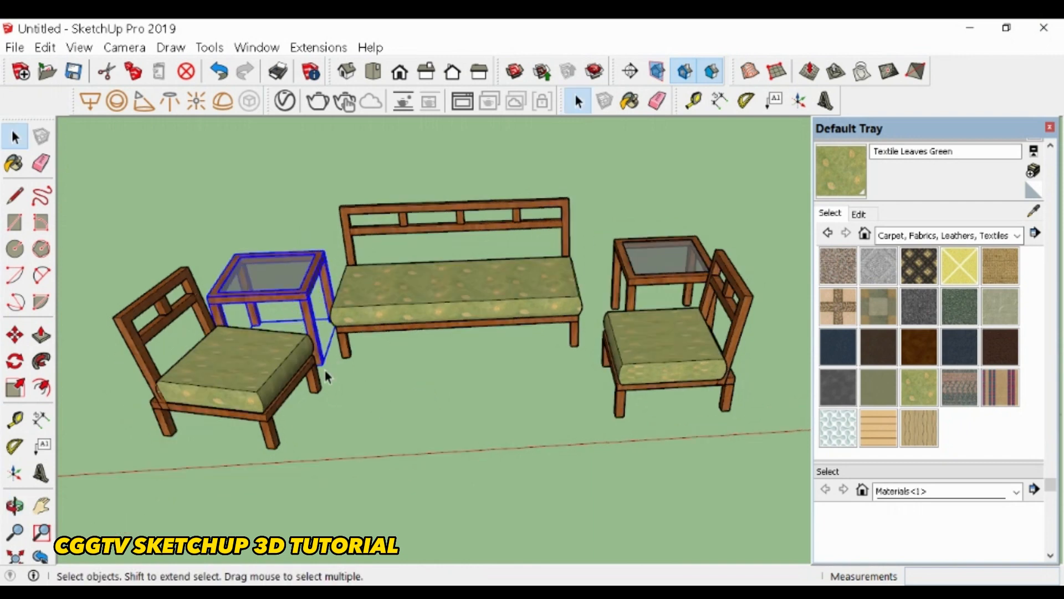
- Copy the new side table to the open floor in front of the long sofa
key(m)
key(ctrl)
click(268, 312)
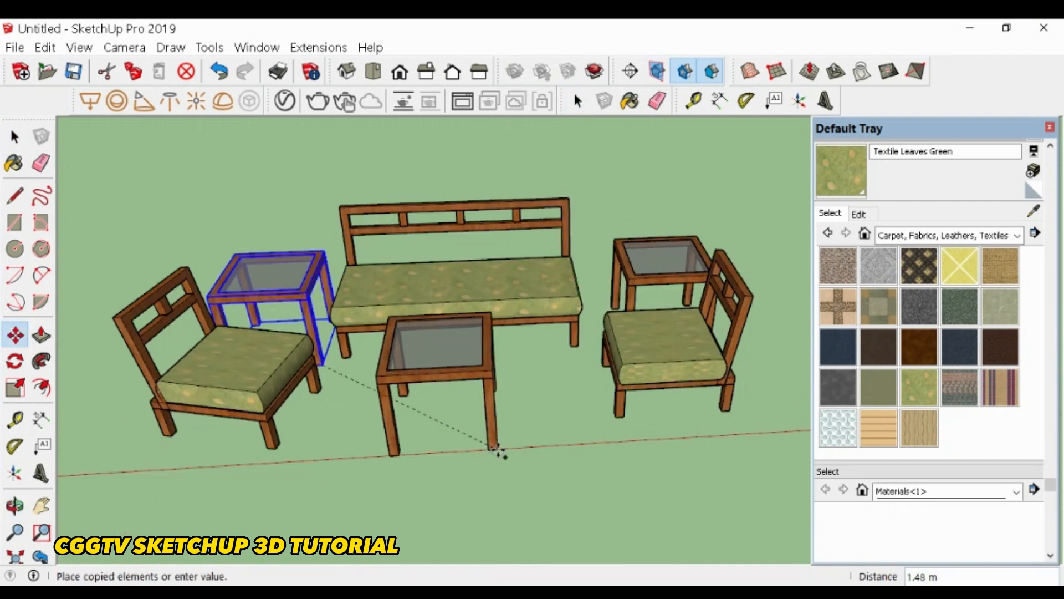
click(436, 389)
- Scale the table in front of the sofa down in height to make a low center table
scroll(436, 390, up, 3)
key(q)
key(s)
drag(440, 309, 205, 372)
scroll(374, 382, down, 3)
key(space)
click(453, 446)
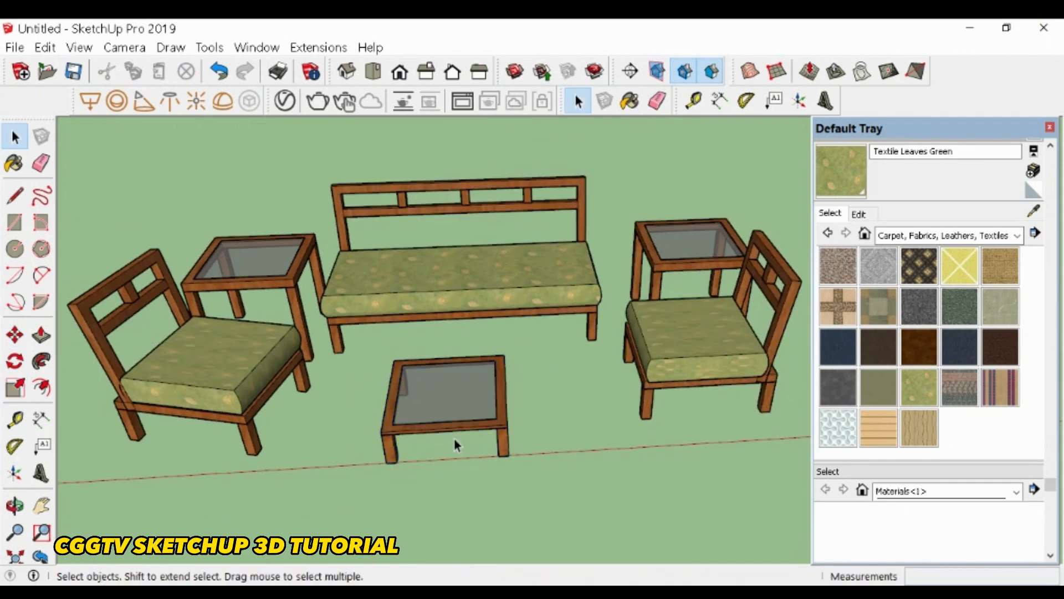
- Move the low center table into place between the two single seats and close the Default Tray
scroll(470, 408, down, 2)
middle_drag(470, 407, 798, 227)
scroll(428, 419, up, 3)
key(m)
click(465, 434)
click(1050, 128)
scroll(290, 276, up, 2)
drag(290, 275, 372, 329)
scroll(644, 330, down, 2)
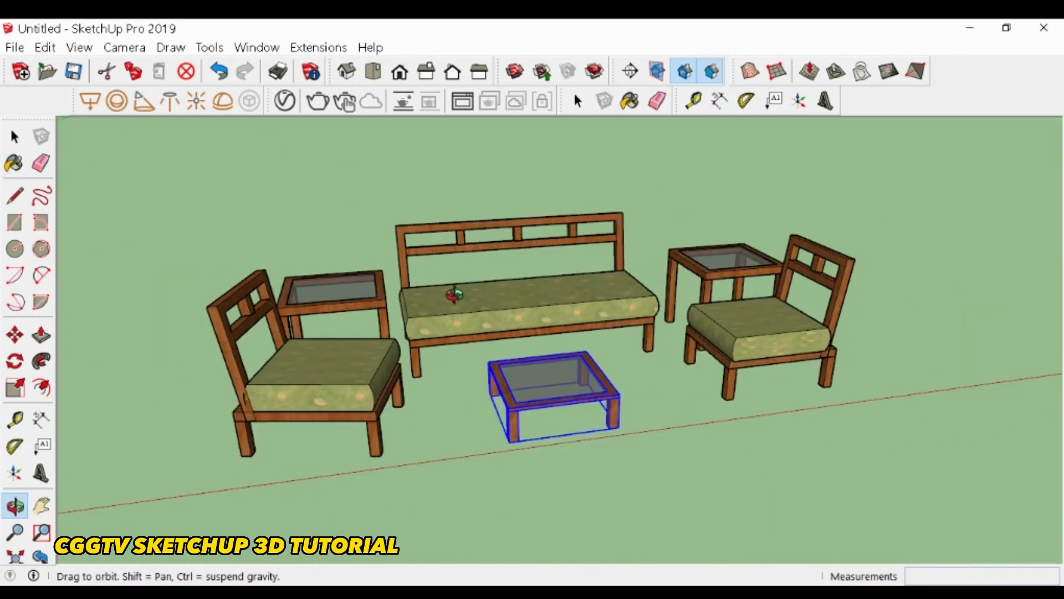
key(space)
click(141, 439)
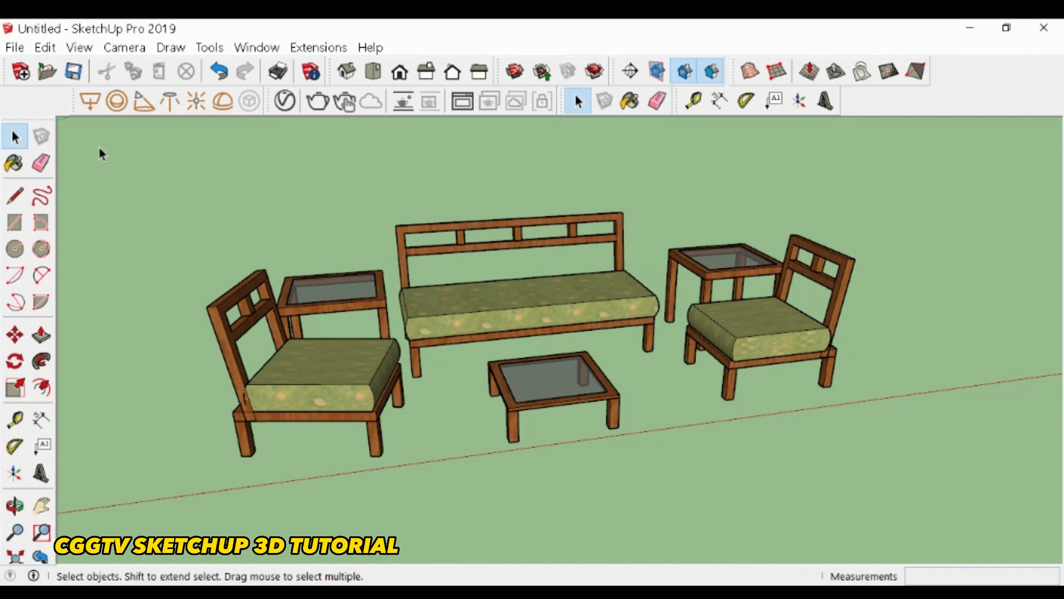
- Draw a rectangular floor about 5 m long beneath the whole painted furniture set and select it
click(14, 222)
click(166, 319)
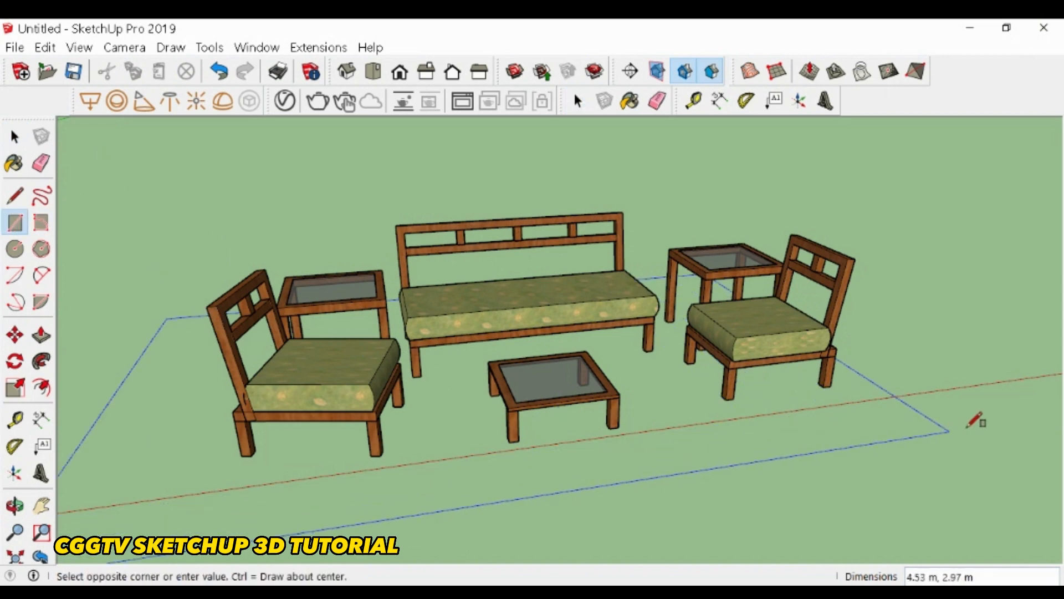
click(1050, 428)
key(space)
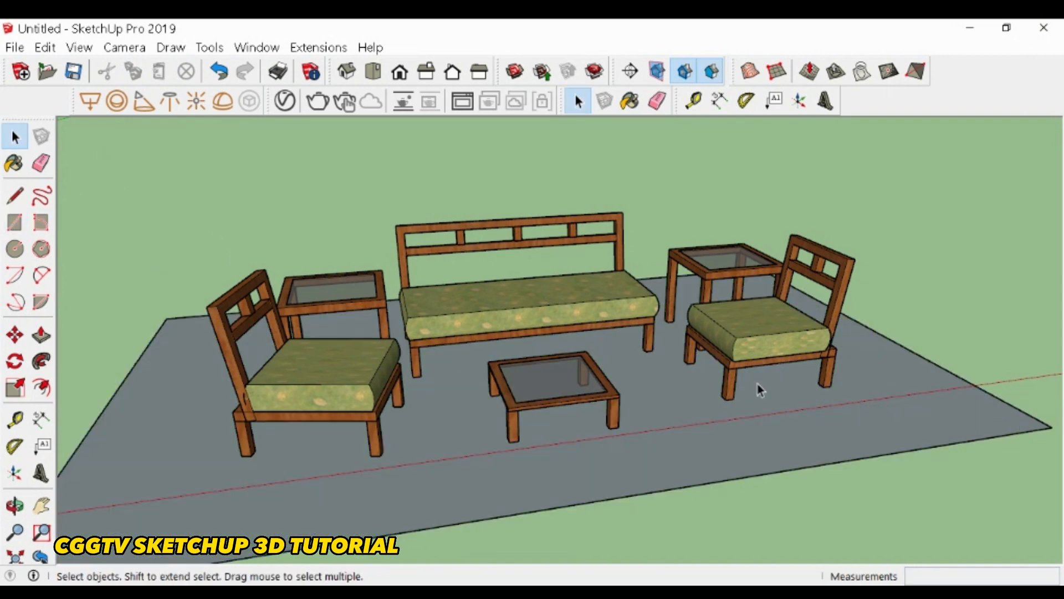
scroll(678, 364, down, 2)
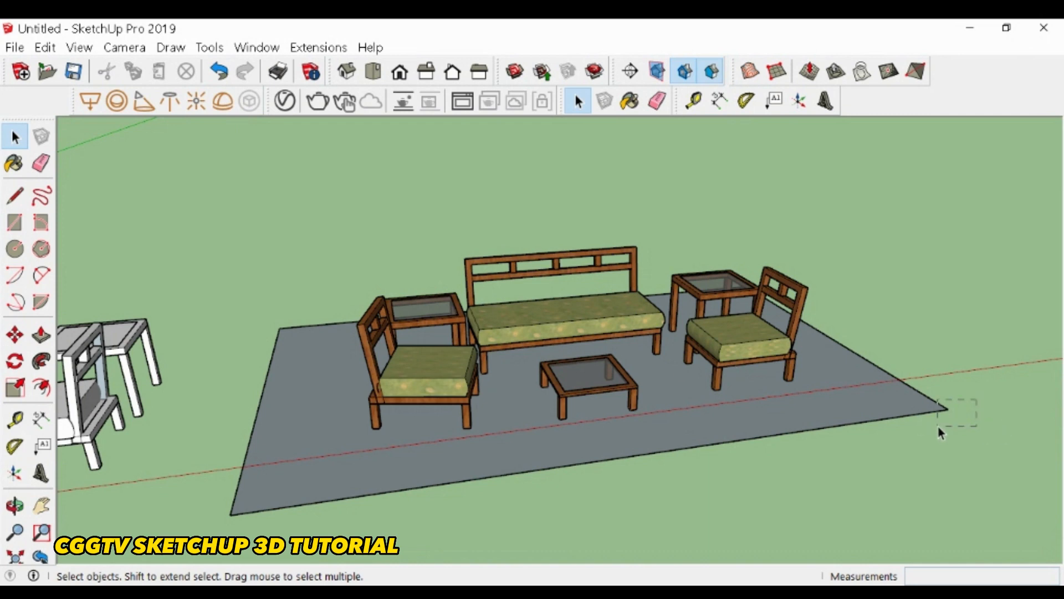
drag(939, 425, 940, 410)
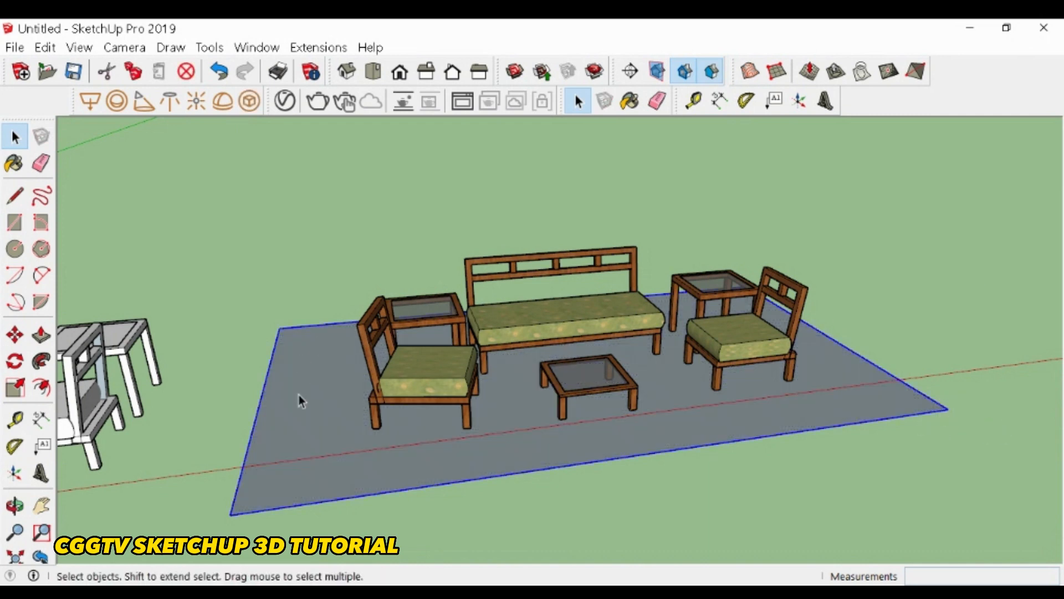
- Draw a rectangle about 5.02 m by 1.80 m over the rear part of the floor, starting at its back corner
scroll(300, 374, up, 2)
click(14, 222)
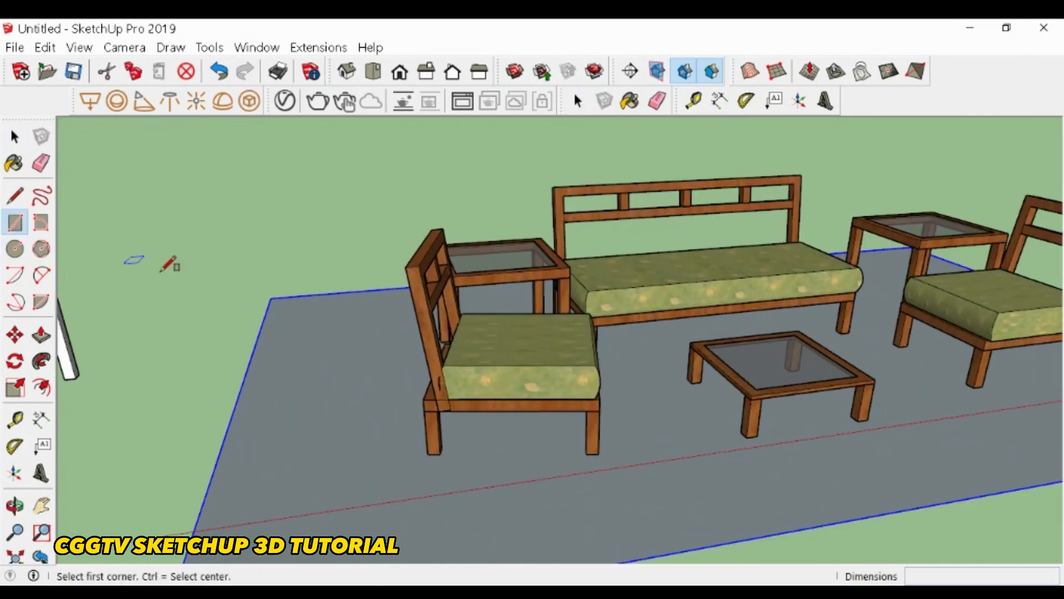
click(272, 296)
scroll(275, 297, down, 1)
click(908, 316)
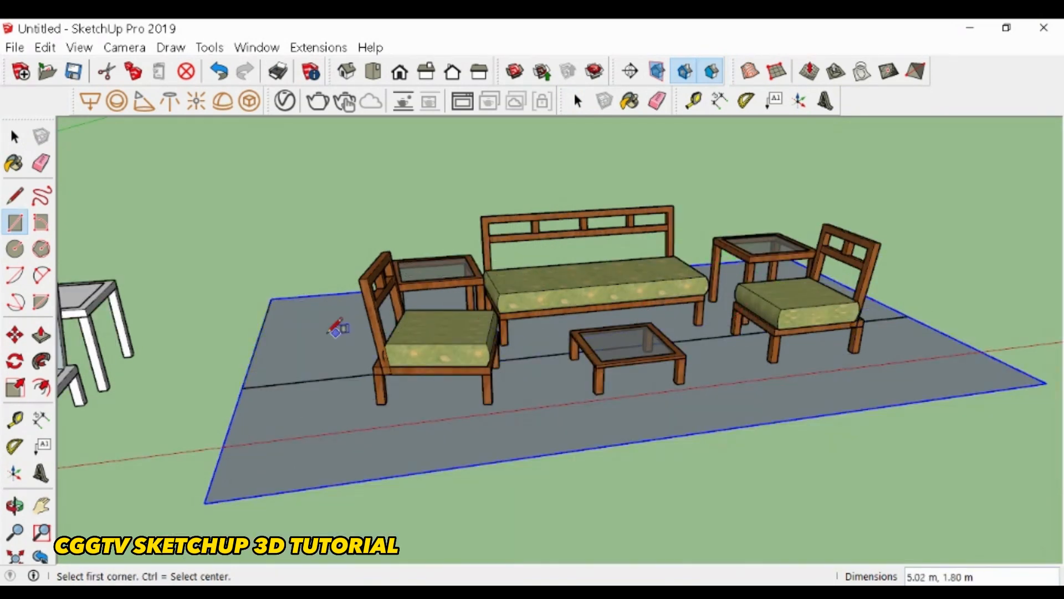
- Pull the rear floor rectangle up 2 m and push its front face back to leave a thin wall behind the sofa
key(p)
click(309, 331)
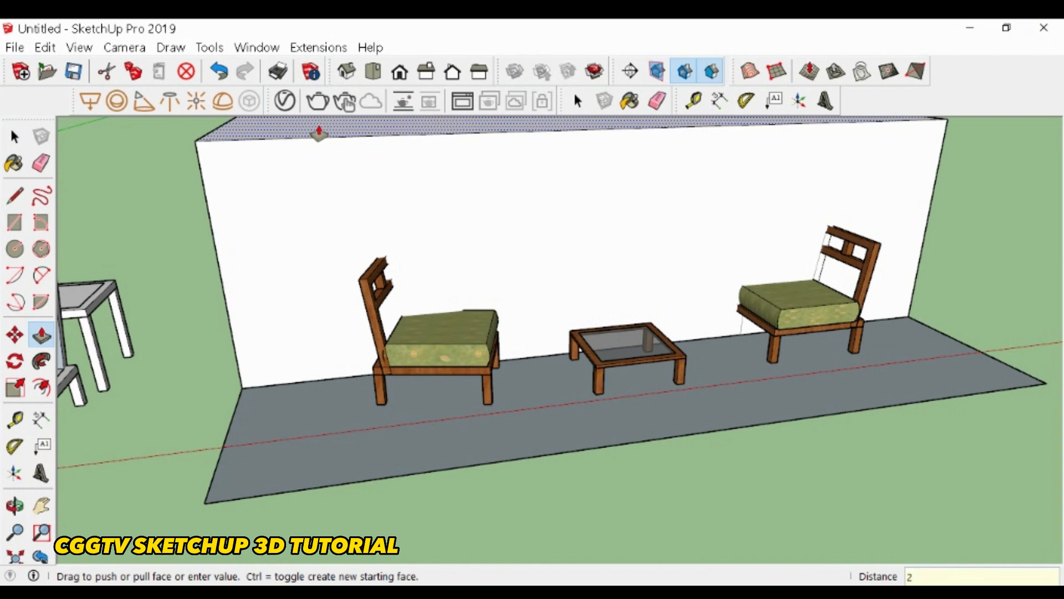
key(Return)
click(295, 243)
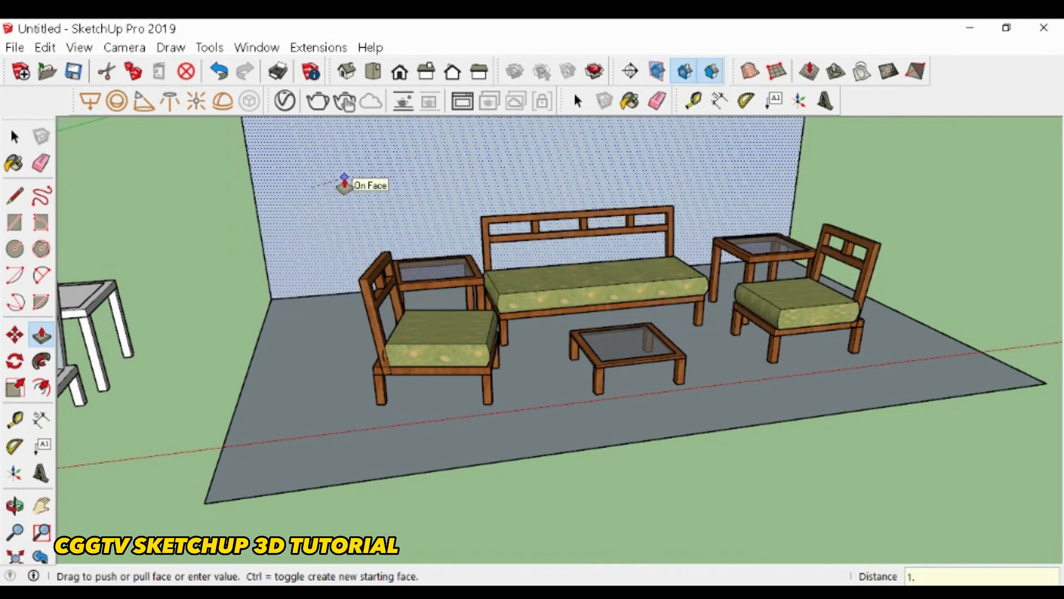
key(Return)
- Select the whole back wall behind the furniture and make it a group
scroll(516, 467, down, 5)
key(space)
drag(369, 215, 732, 389)
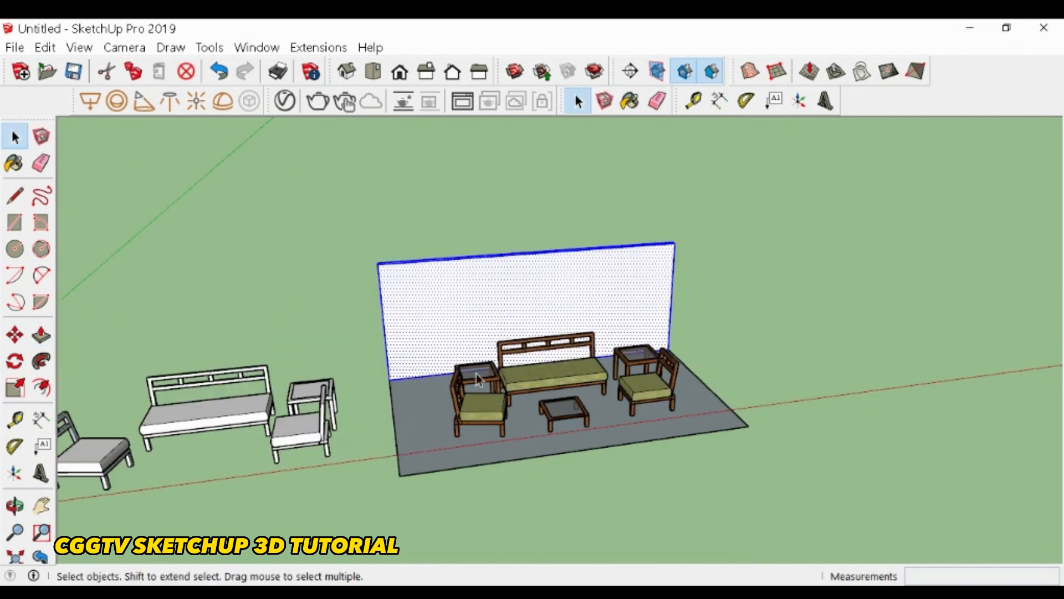
scroll(409, 336, up, 2)
right_click(409, 335)
click(452, 440)
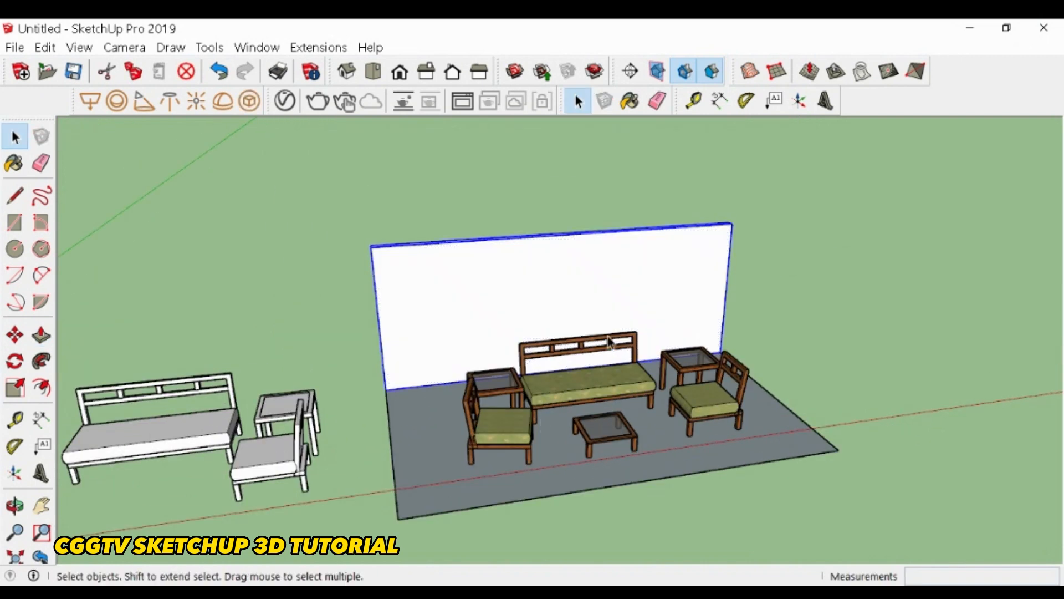
- Paint the back wall group with the Wallpaper Thin Brown Stripes material and close the Default Tray
scroll(608, 355, up, 4)
middle_drag(562, 387, 577, 436)
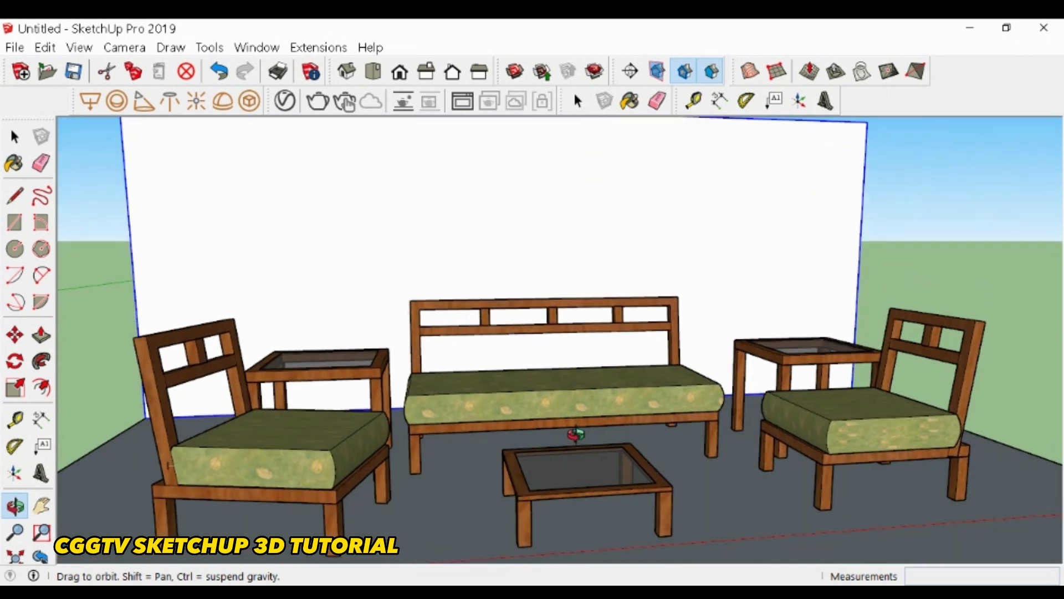
click(14, 164)
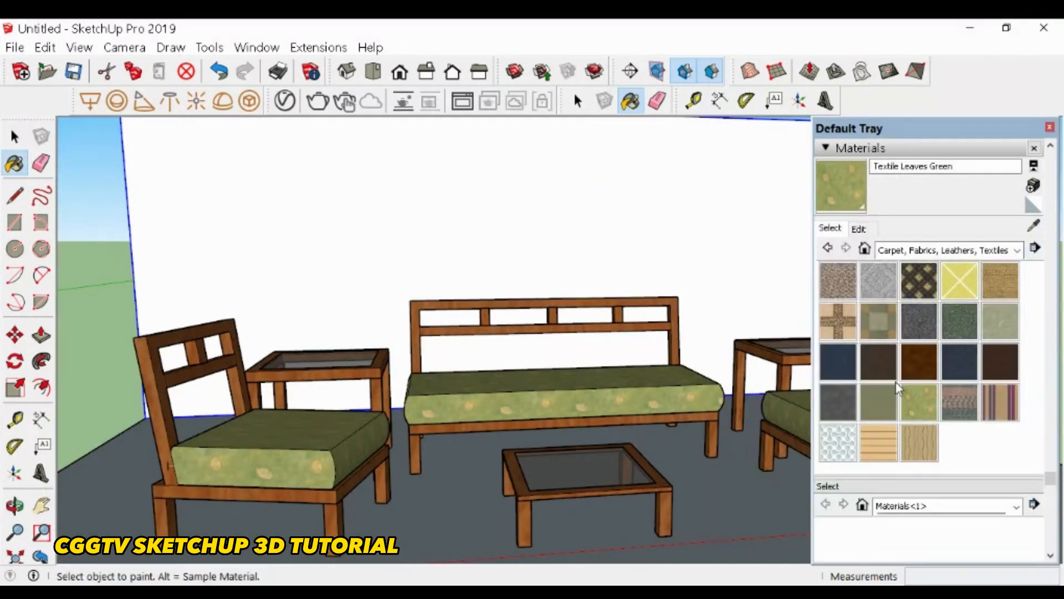
click(916, 453)
click(534, 230)
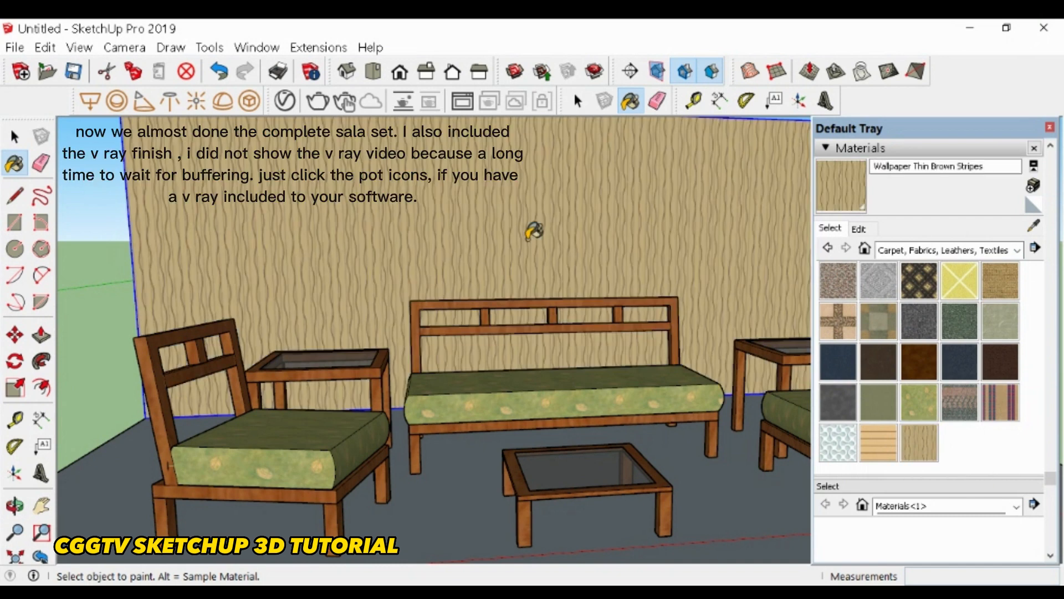
click(1050, 129)
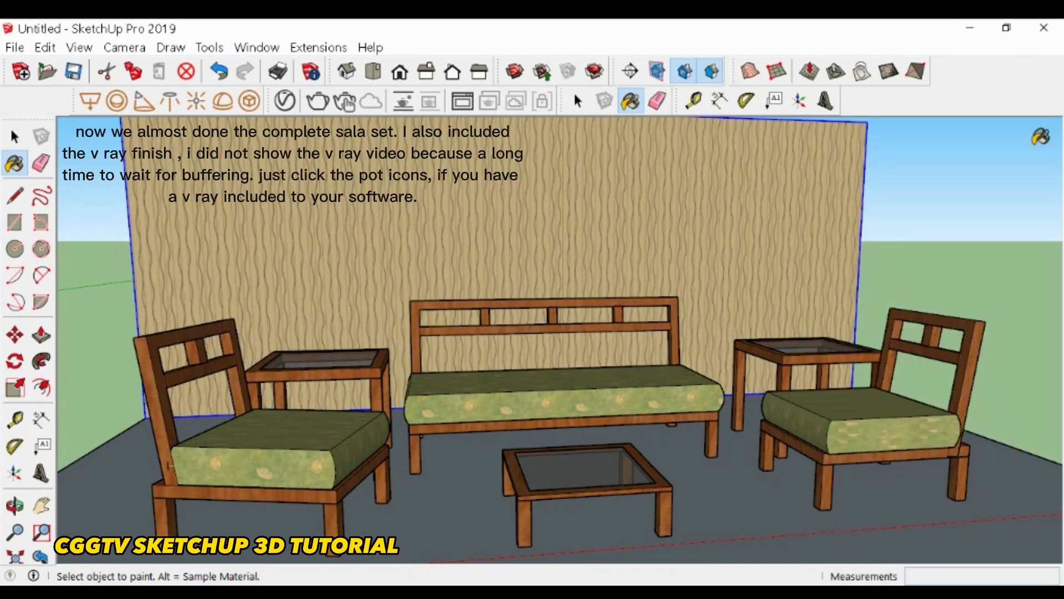
key(space)
- Paint the floor beneath the furniture with Wood Floor Light from the Wood materials and close the Default Tray
middle_drag(903, 357, 623, 461)
middle_drag(693, 411, 672, 384)
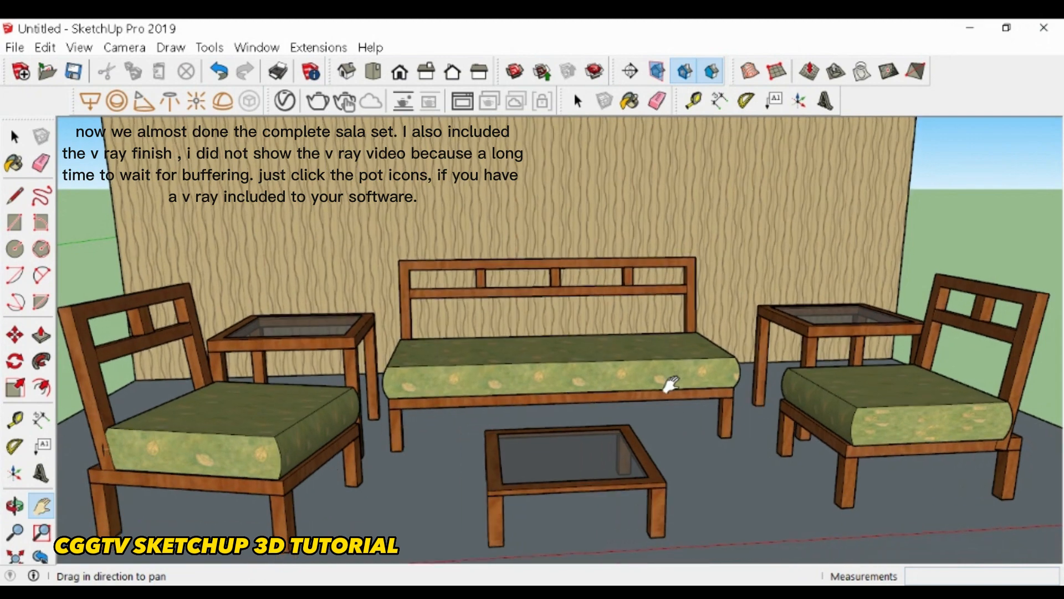
key(l)
key(b)
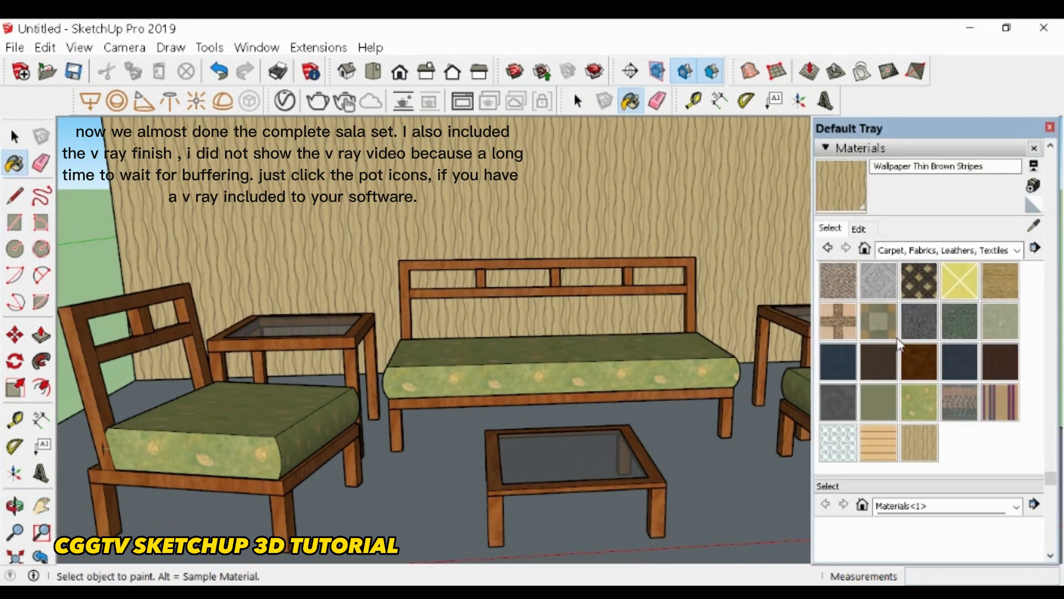
click(1017, 251)
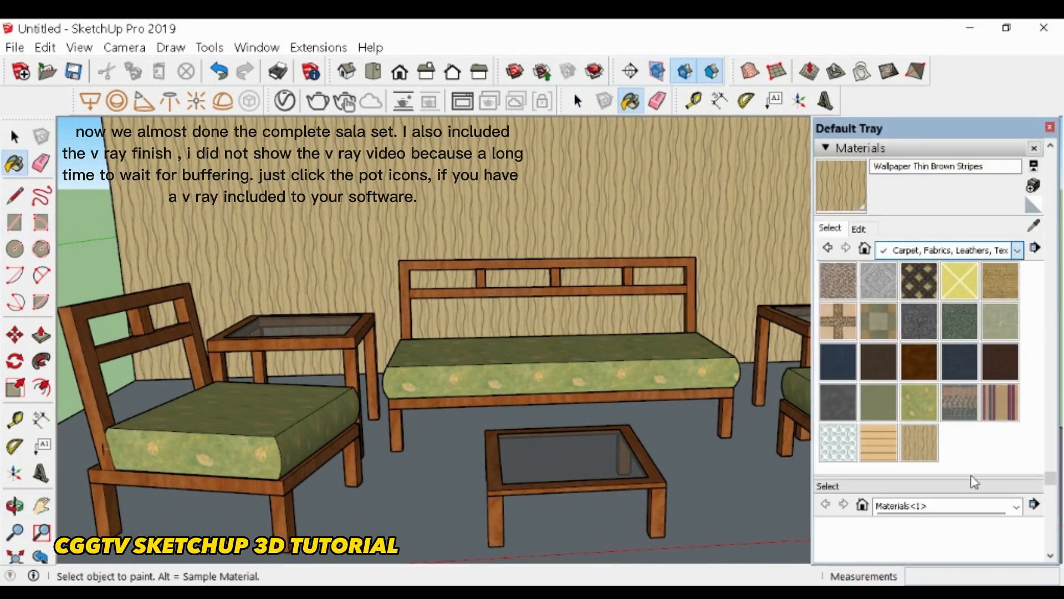
click(922, 447)
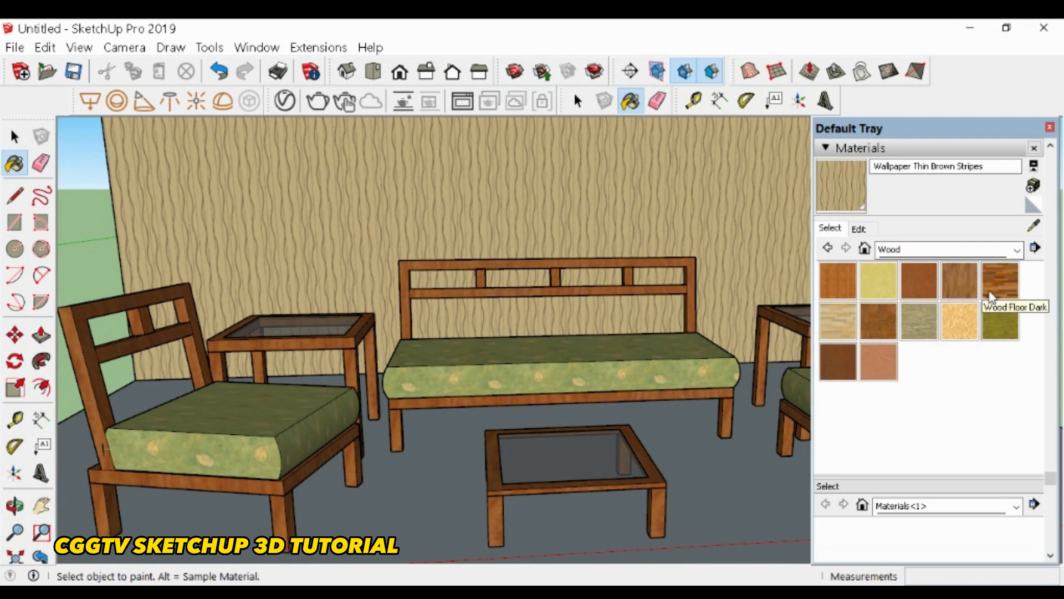
click(834, 327)
click(443, 491)
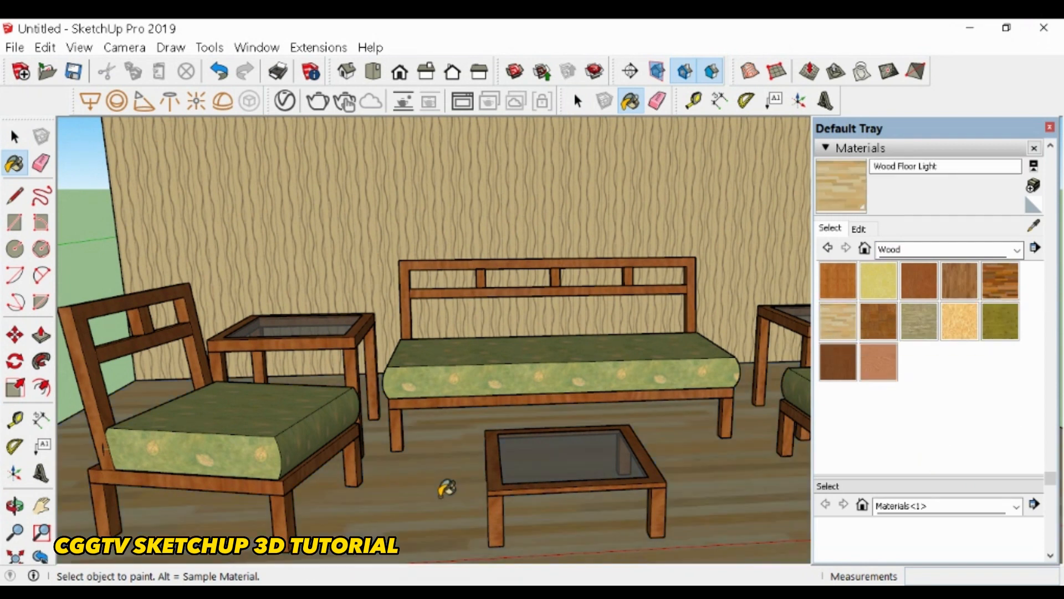
click(1049, 129)
key(space)
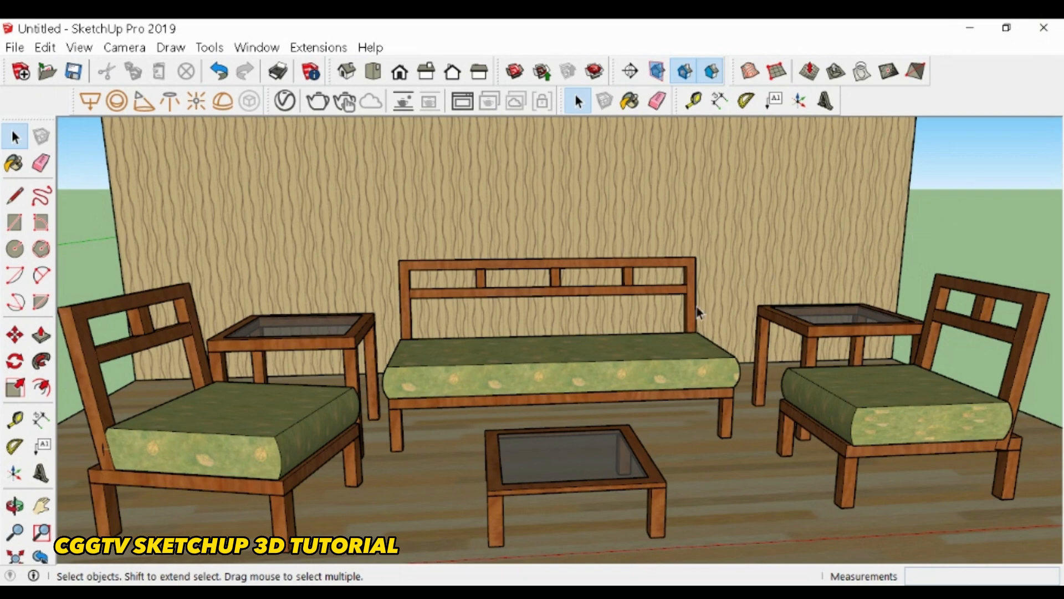
scroll(645, 294, down, 2)
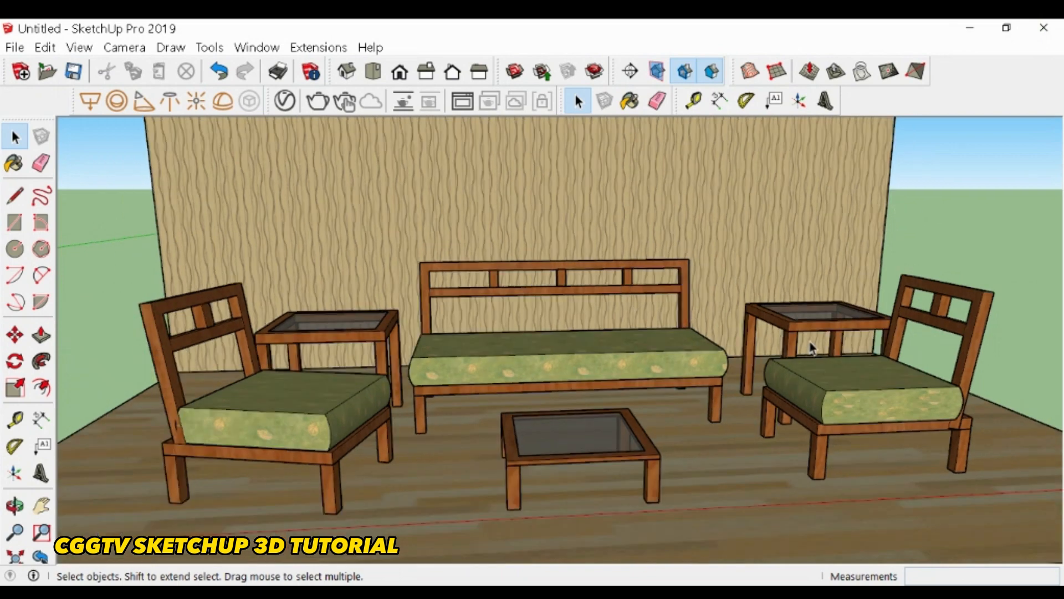